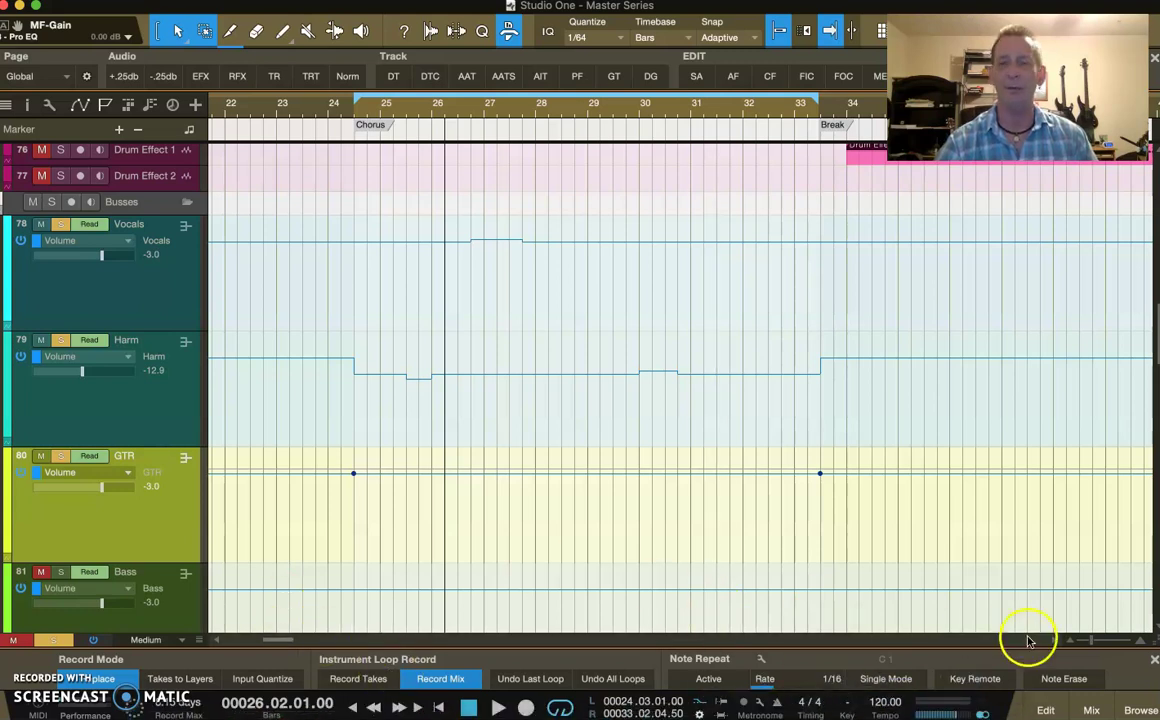
Step: Look over the Vocals and Harm bus channels in the mixer console, then return to the arrangement
{"action": "left_click", "coordinate": [1091, 710]}
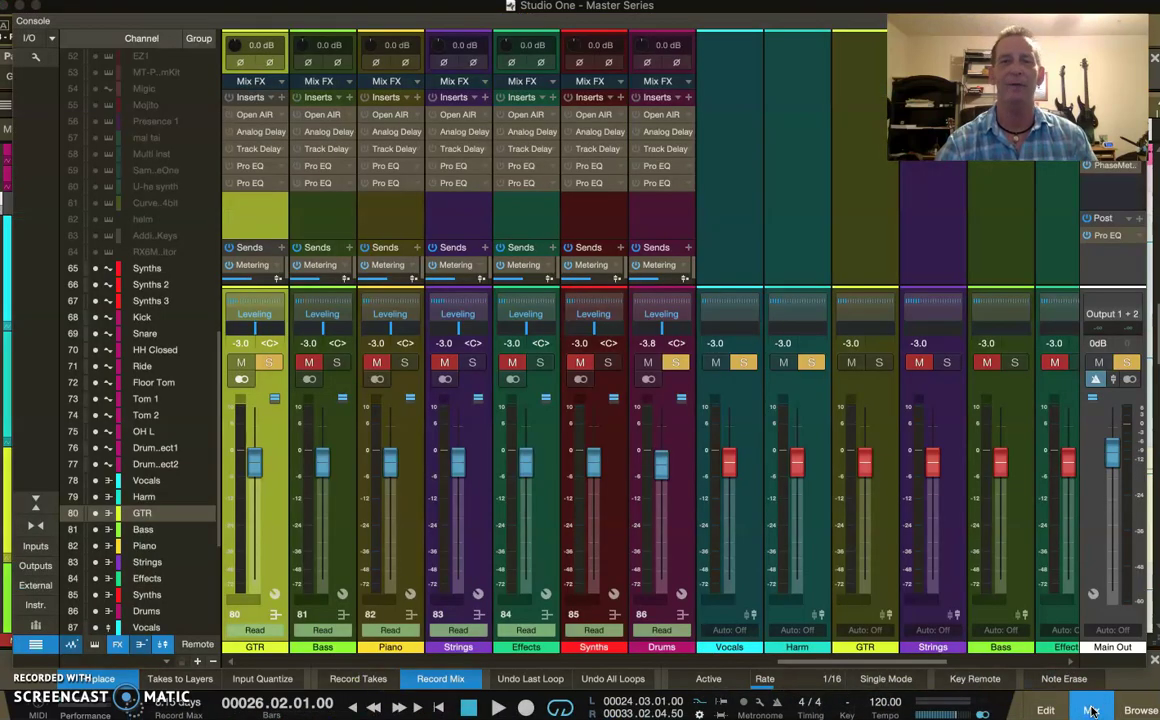
{"action": "scroll", "coordinate": [379, 368], "scroll_direction": "left", "scroll_amount": 5}
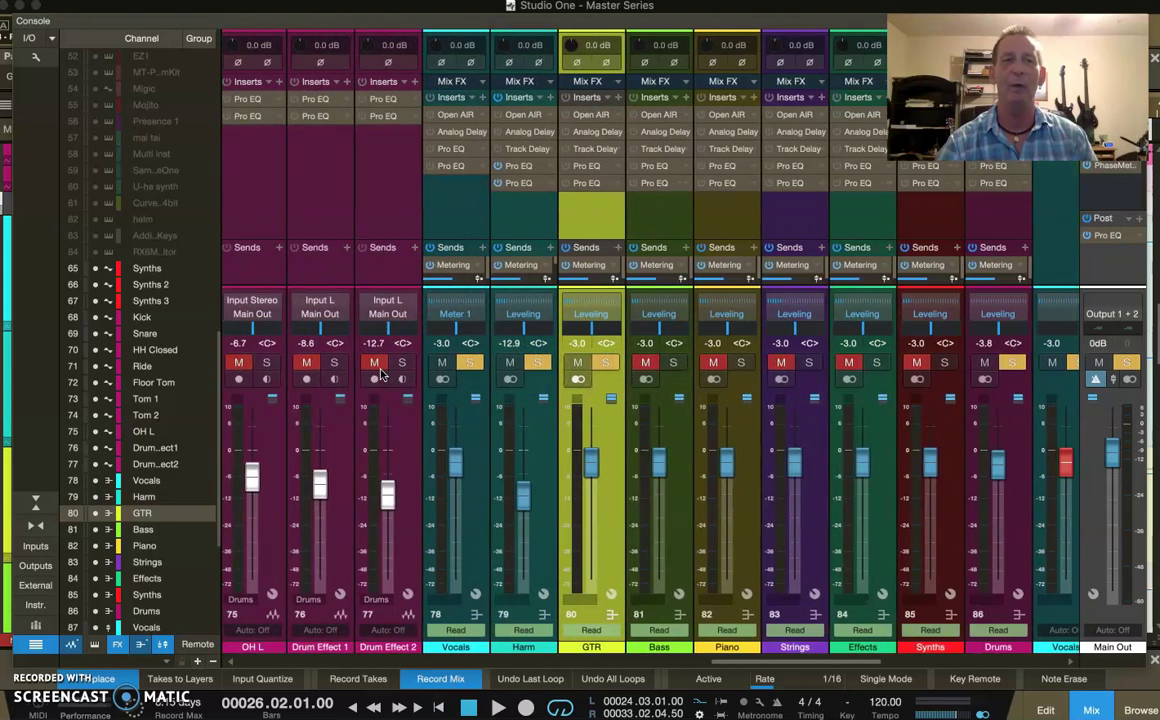
{"action": "left_click", "coordinate": [525, 215]}
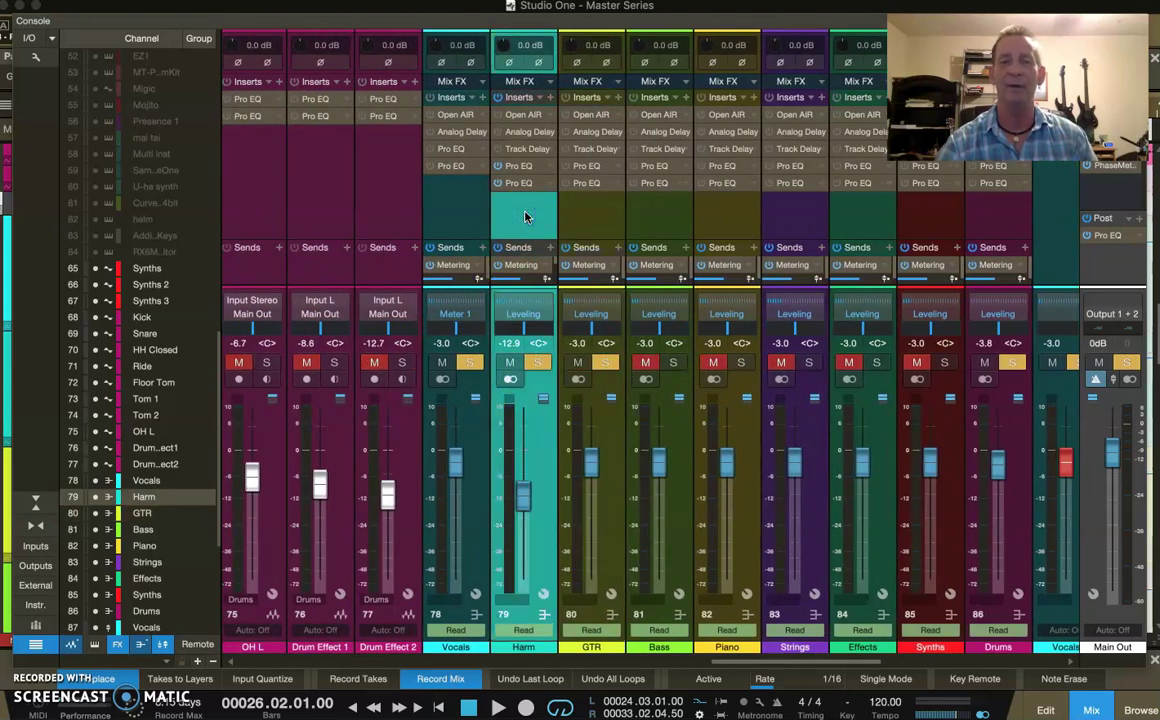
{"action": "left_click", "coordinate": [447, 205]}
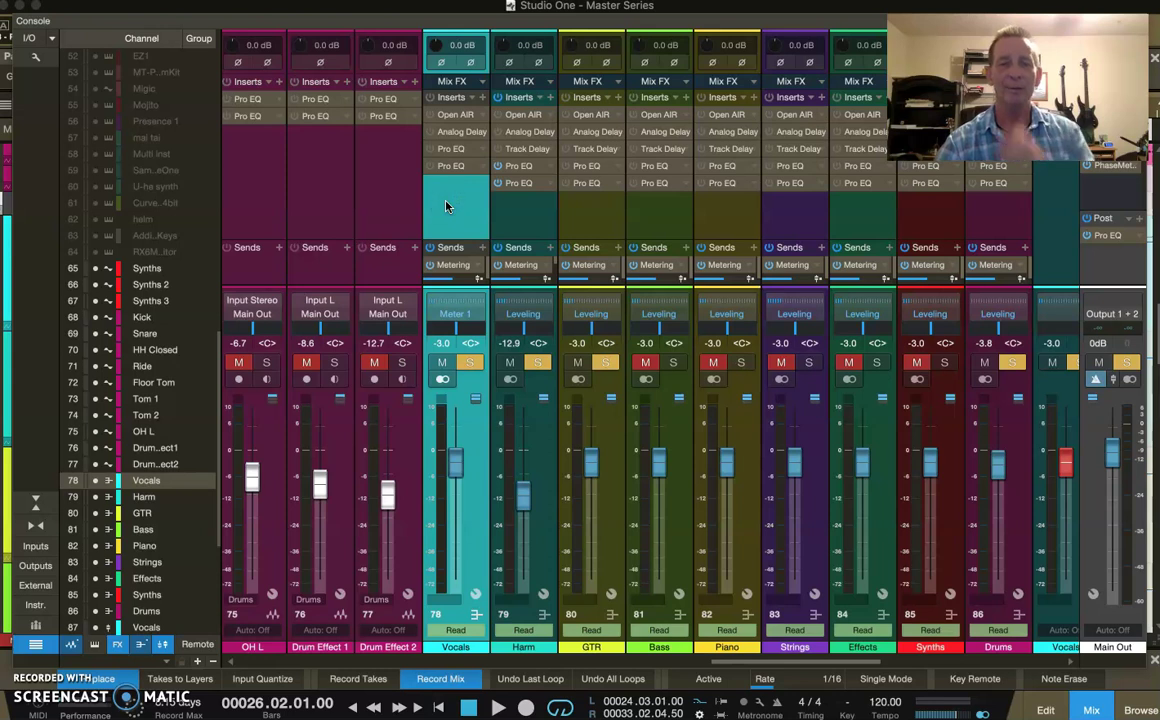
{"action": "left_click", "coordinate": [530, 220]}
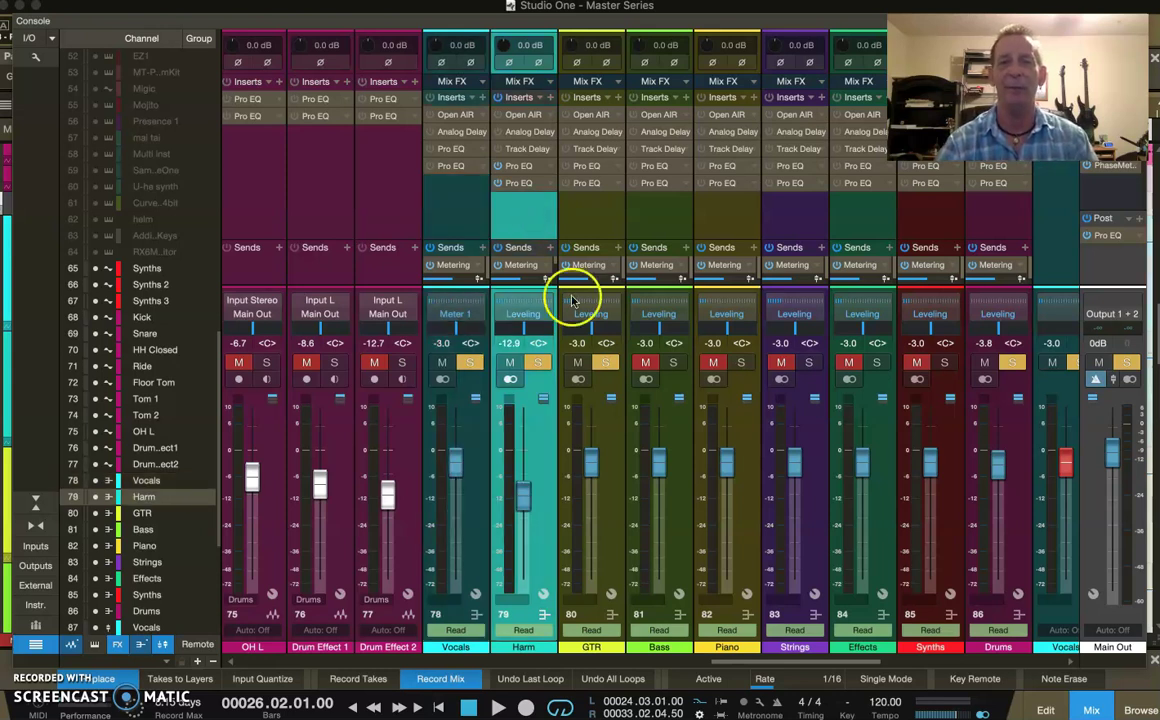
{"action": "left_click", "coordinate": [1091, 710]}
Step: Lower the GTR bus volume automation across the chorus to -18.4 dB and slightly raise the section from bar 25.2 to bar 26
{"action": "left_click", "coordinate": [158, 520]}
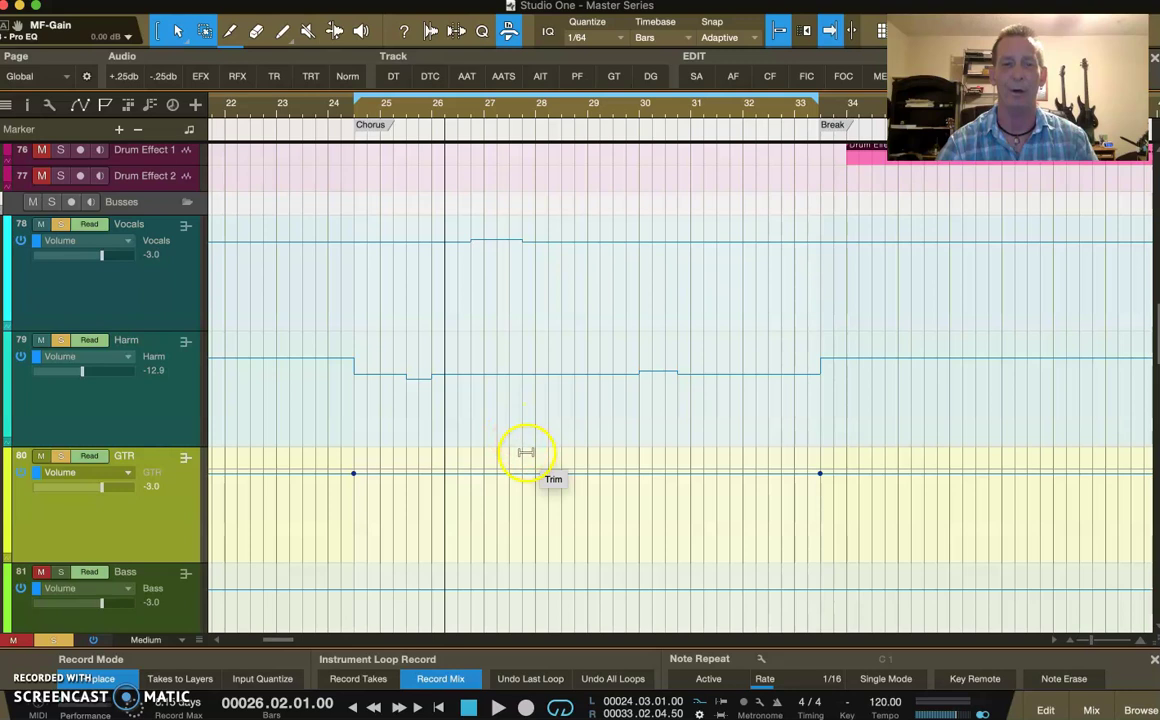
{"action": "left_click_drag", "start_coordinate": [530, 450], "coordinate": [530, 479]}
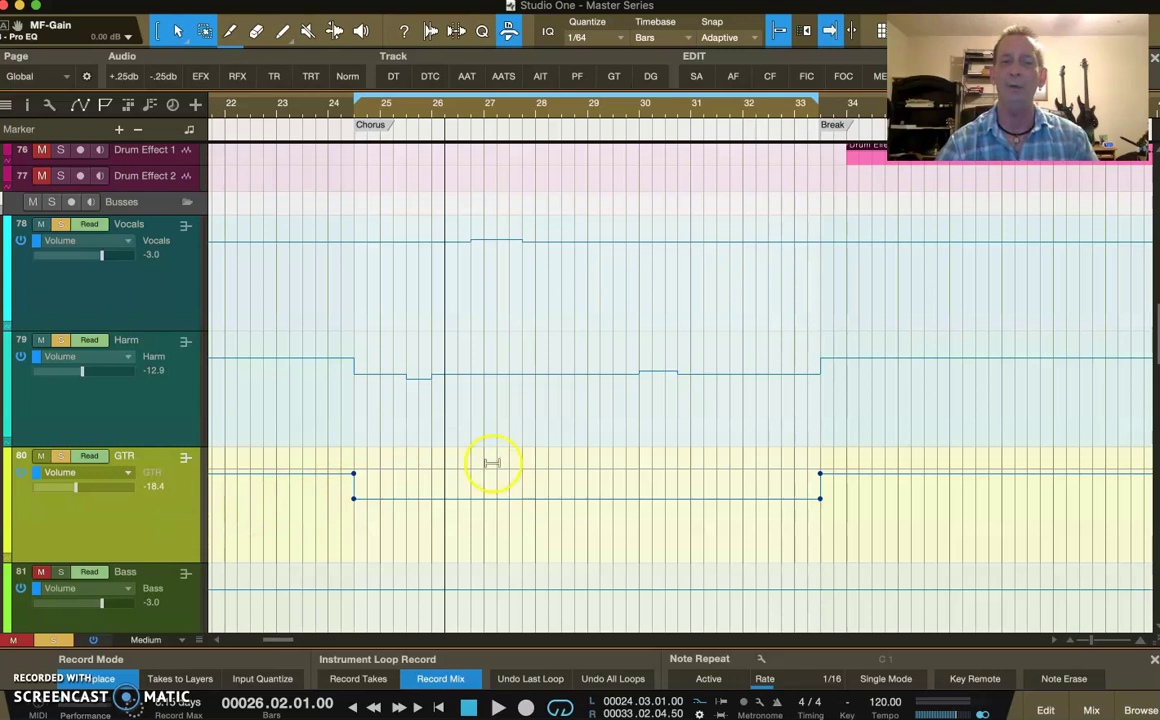
{"action": "left_click", "coordinate": [393, 498]}
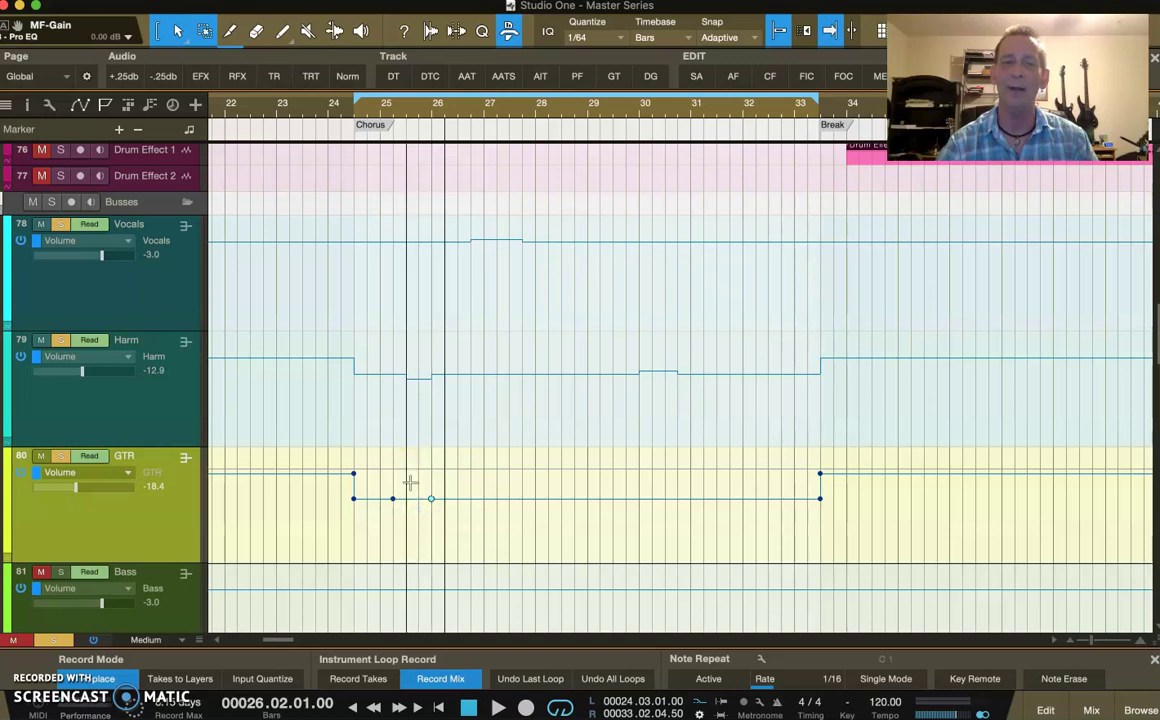
{"action": "left_click_drag", "start_coordinate": [414, 469], "coordinate": [415, 468]}
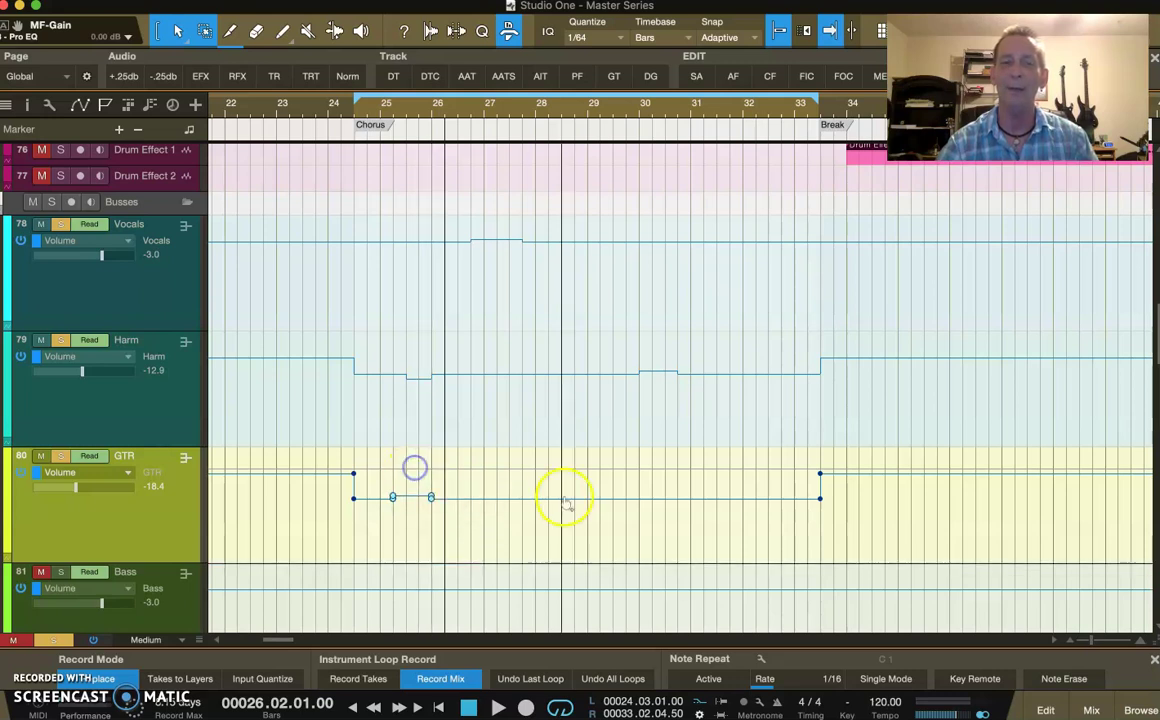
Step: Dip the GTR volume automation between bars 29 and 30, and slightly raise a short section around bar 31.3
{"action": "left_click", "coordinate": [626, 503]}
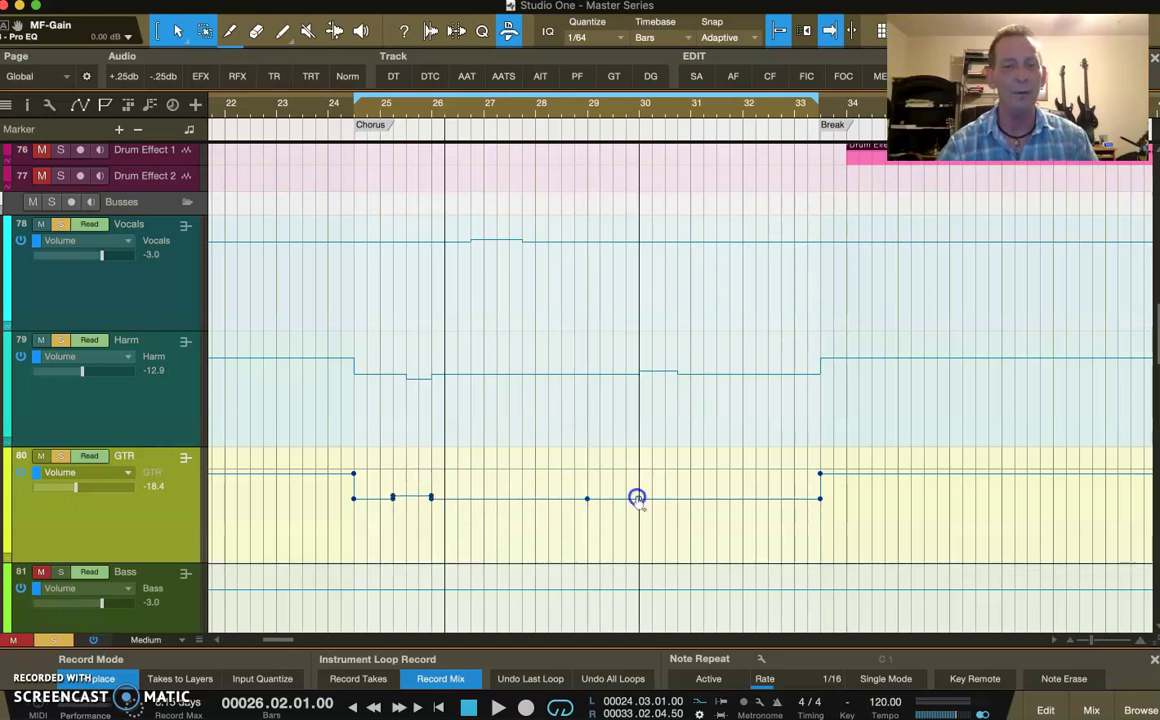
{"action": "left_click_drag", "start_coordinate": [611, 470], "coordinate": [611, 479]}
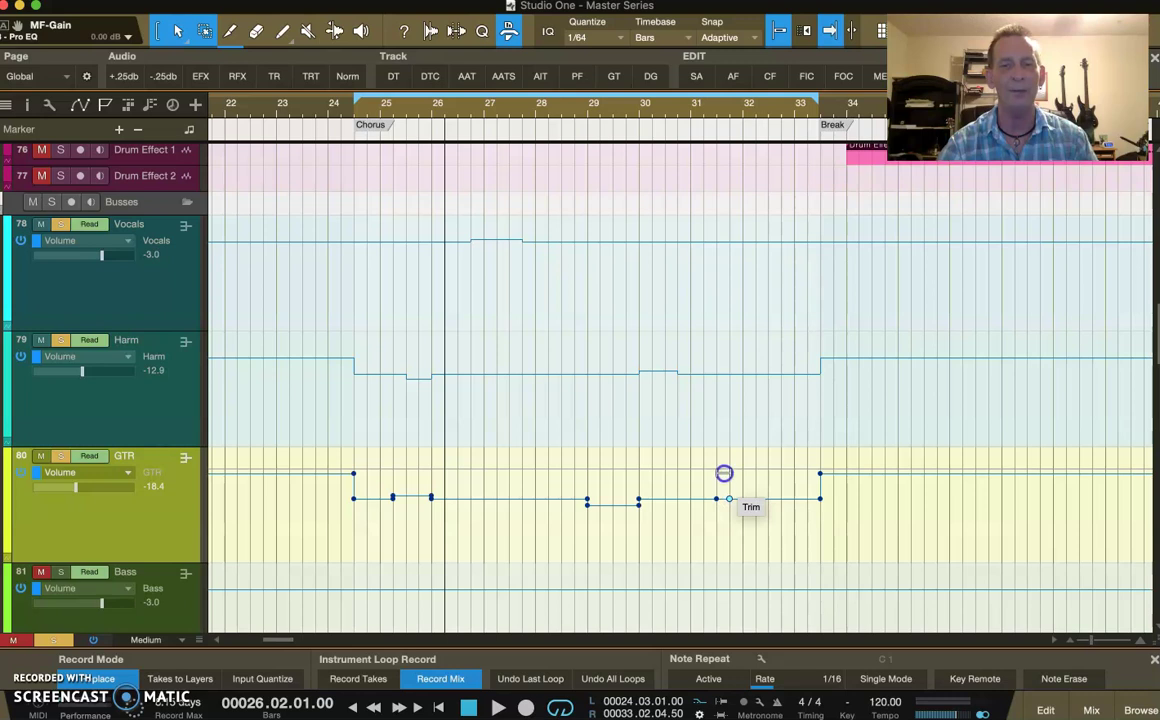
{"action": "left_click", "coordinate": [796, 471]}
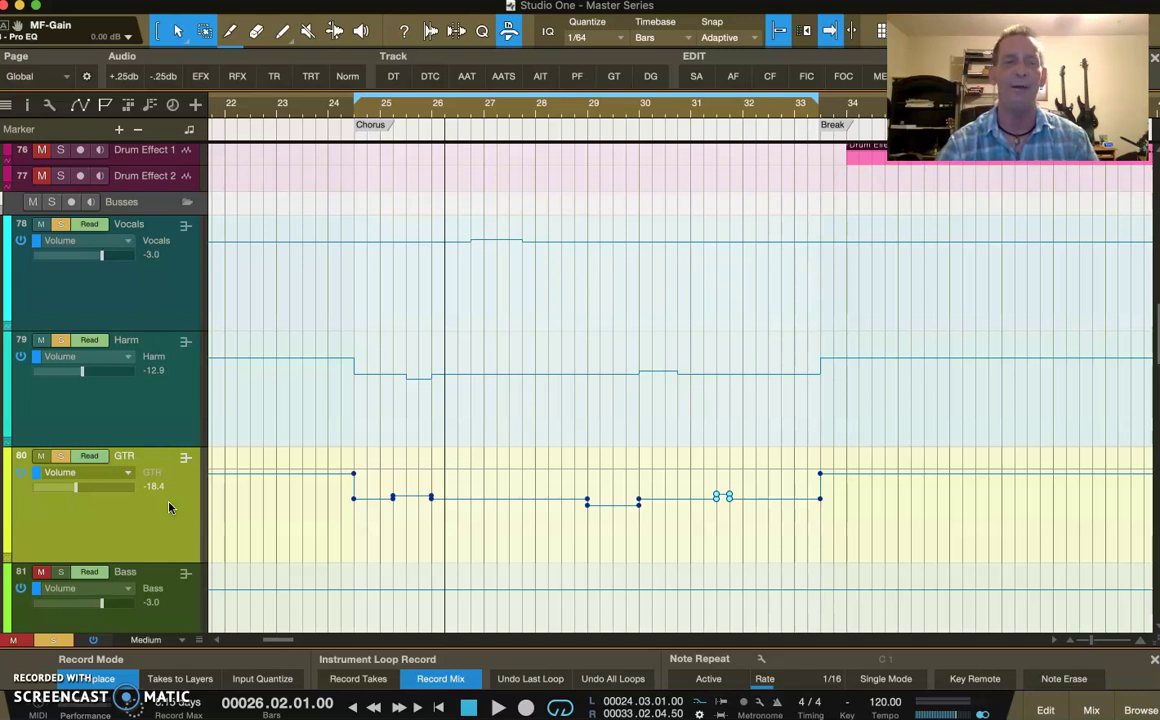
Step: Add a short raised section around bar 29 to the Vocals bus volume automation
{"action": "left_click", "coordinate": [152, 282]}
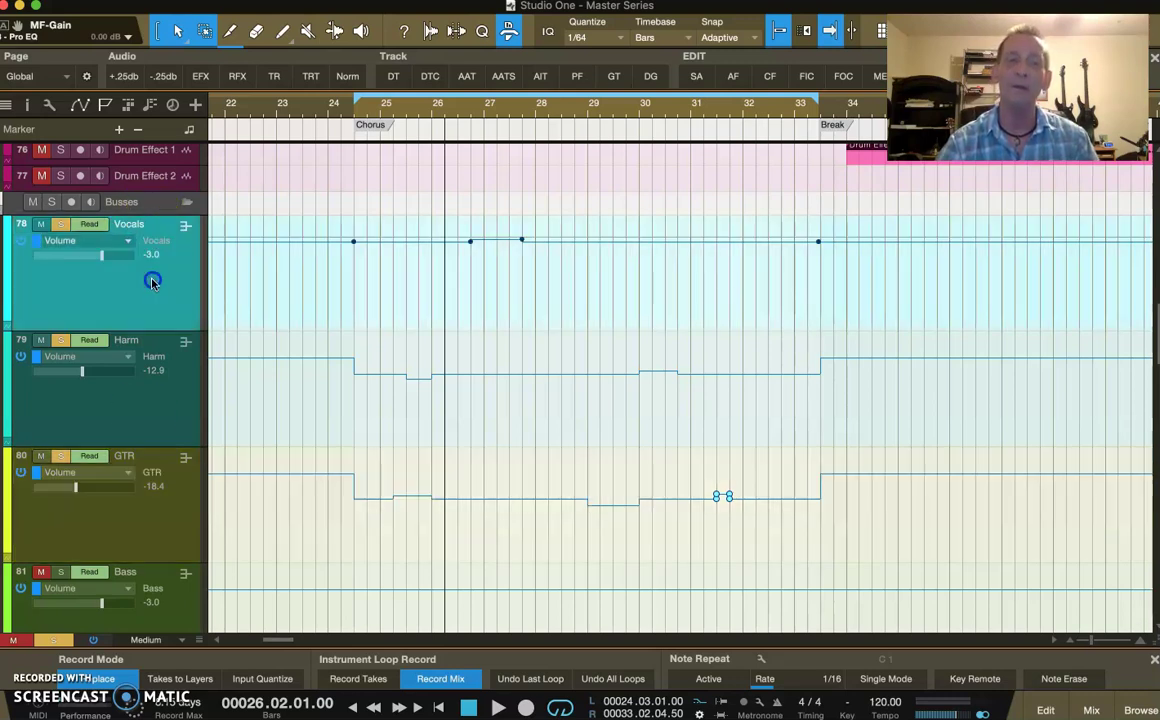
{"action": "left_click", "coordinate": [770, 365]}
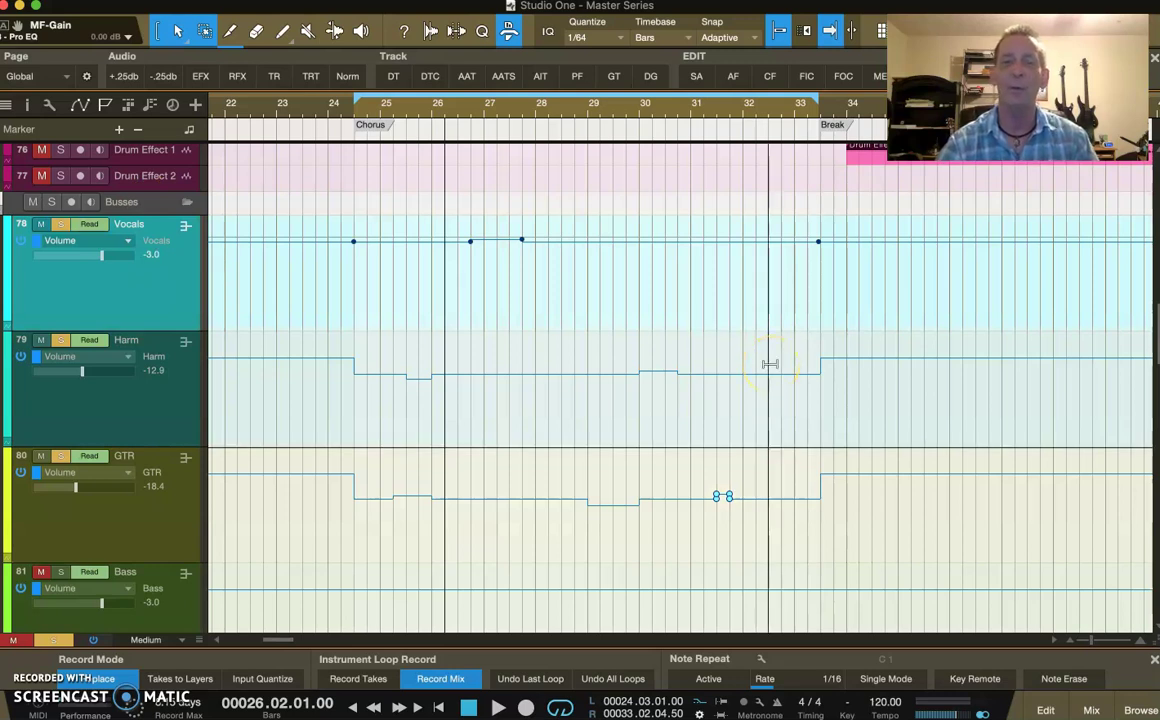
{"action": "left_click", "coordinate": [573, 241]}
{"action": "left_click", "coordinate": [597, 241]}
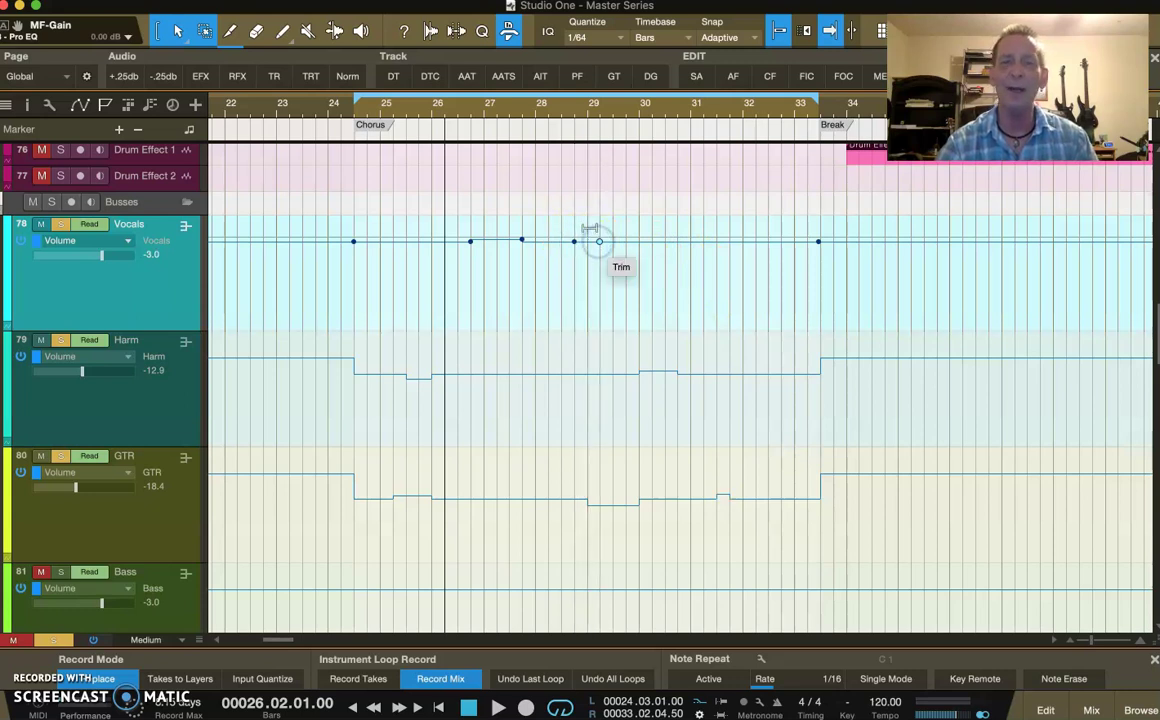
{"action": "left_click_drag", "start_coordinate": [590, 229], "coordinate": [588, 218]}
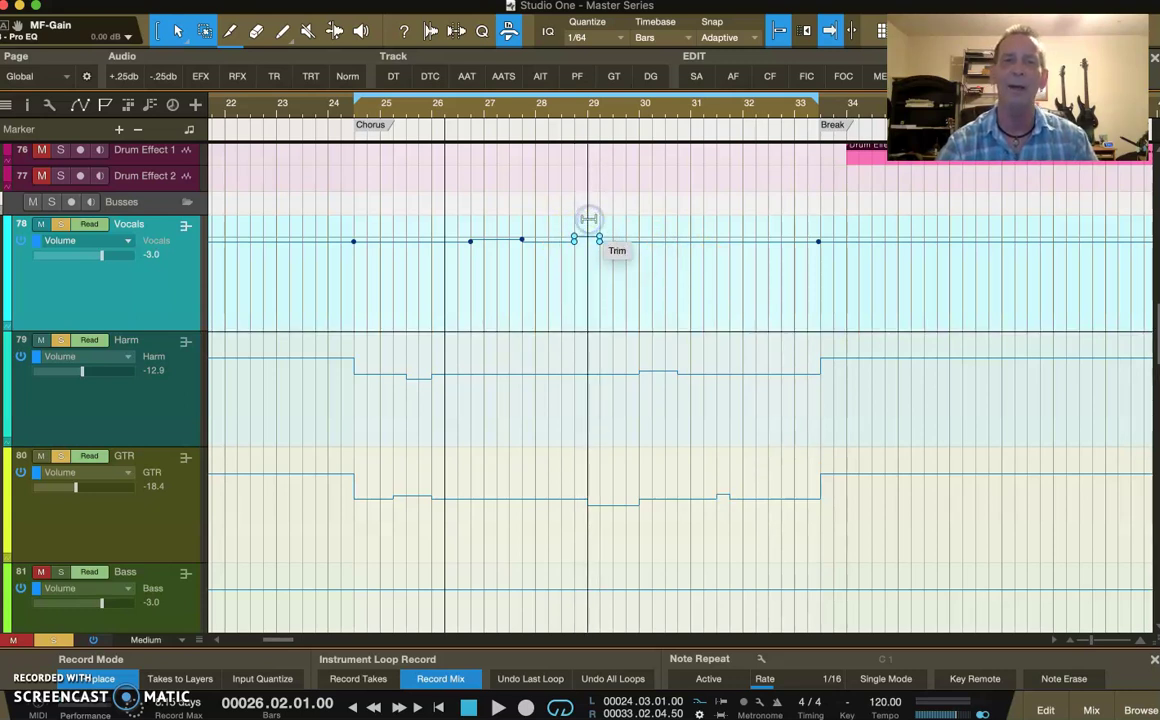
Step: Dip the Vocals volume automation to about -5.0 dB at bar 25.3 and slightly raise it from bar 31 to bar 31.3
{"action": "left_click", "coordinate": [425, 245]}
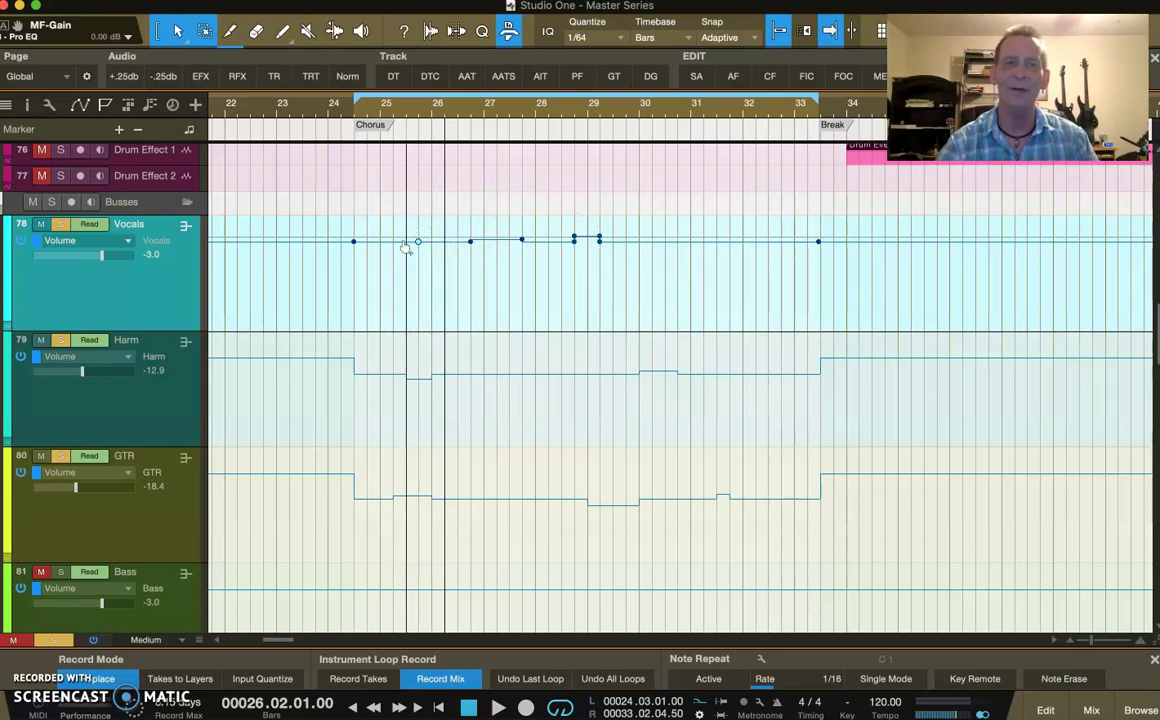
{"action": "left_click", "coordinate": [412, 221]}
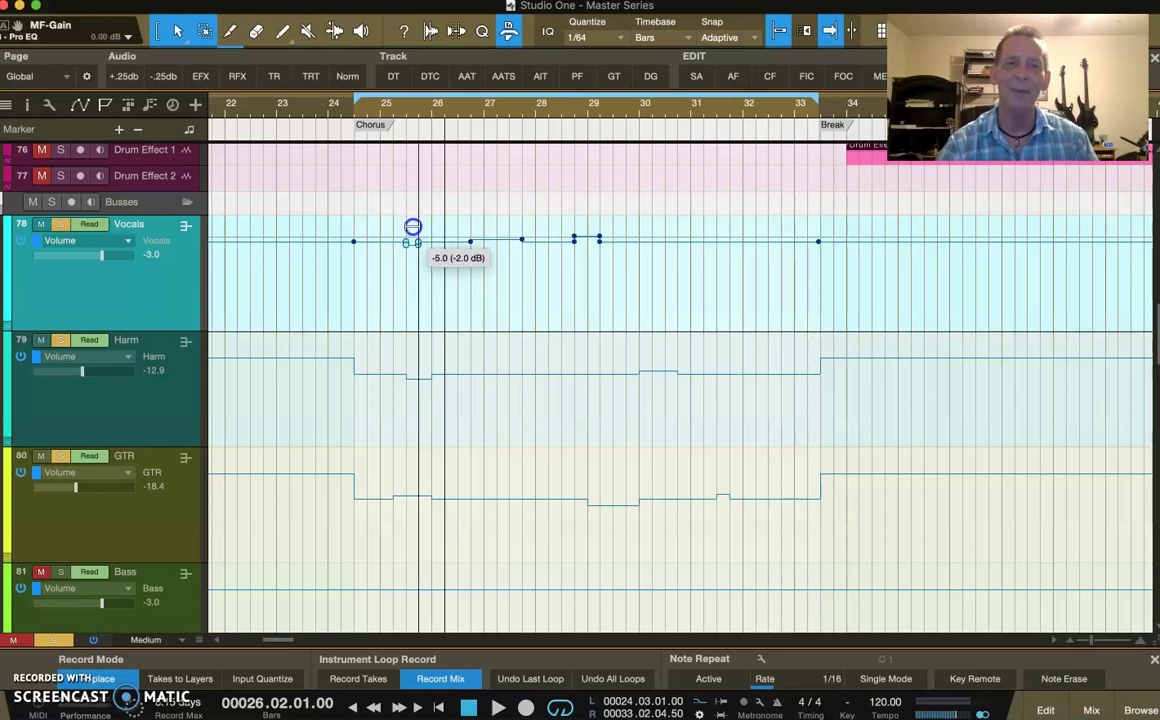
{"action": "left_click", "coordinate": [690, 241]}
{"action": "left_click", "coordinate": [722, 243]}
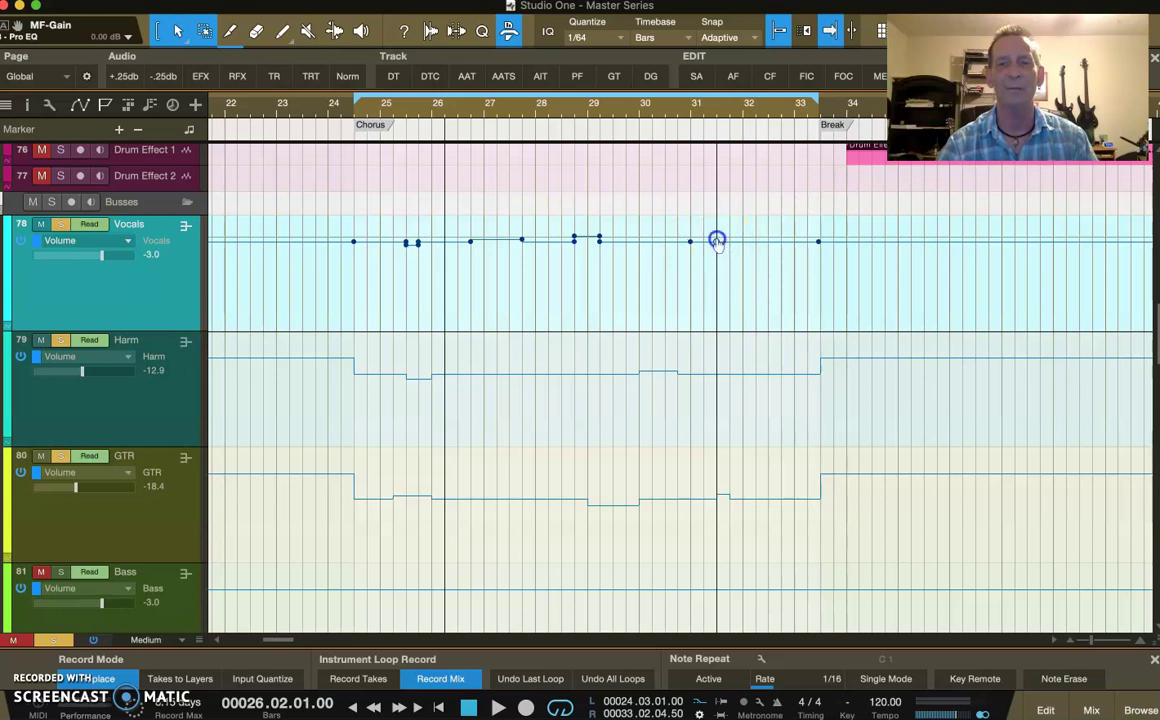
{"action": "left_click", "coordinate": [705, 224]}
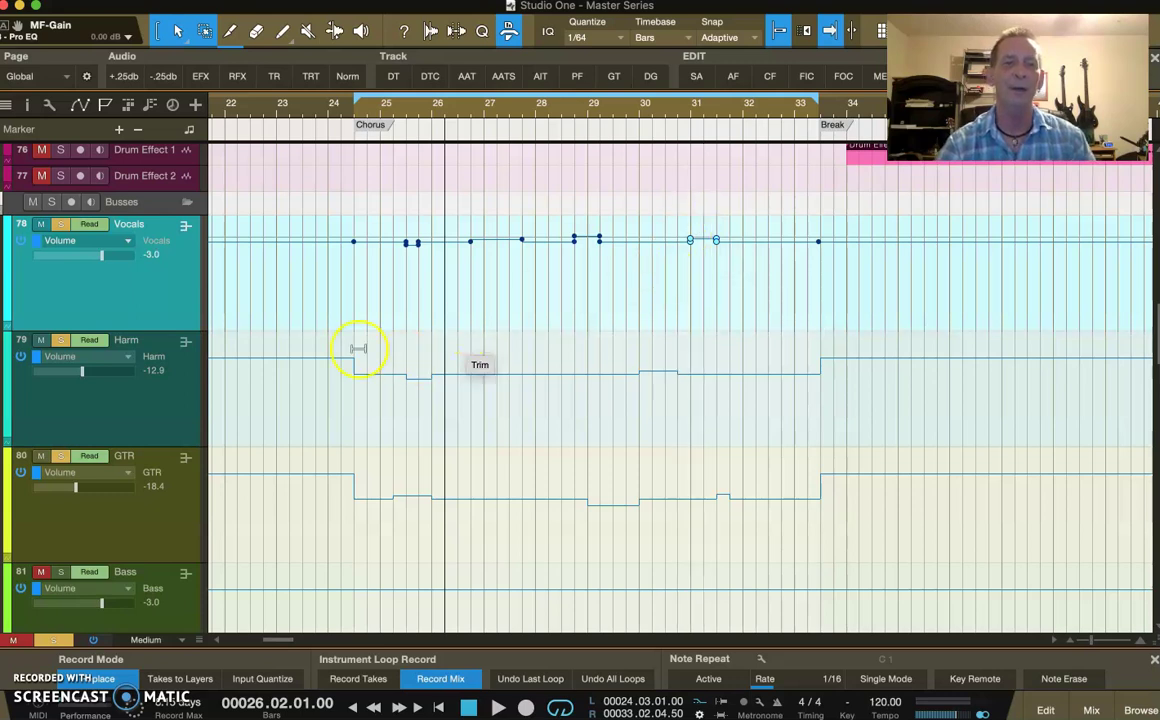
Step: Add a slightly raised section around bar 29 to the Harm bus volume automation
{"action": "left_click", "coordinate": [174, 397]}
{"action": "left_click", "coordinate": [546, 361]}
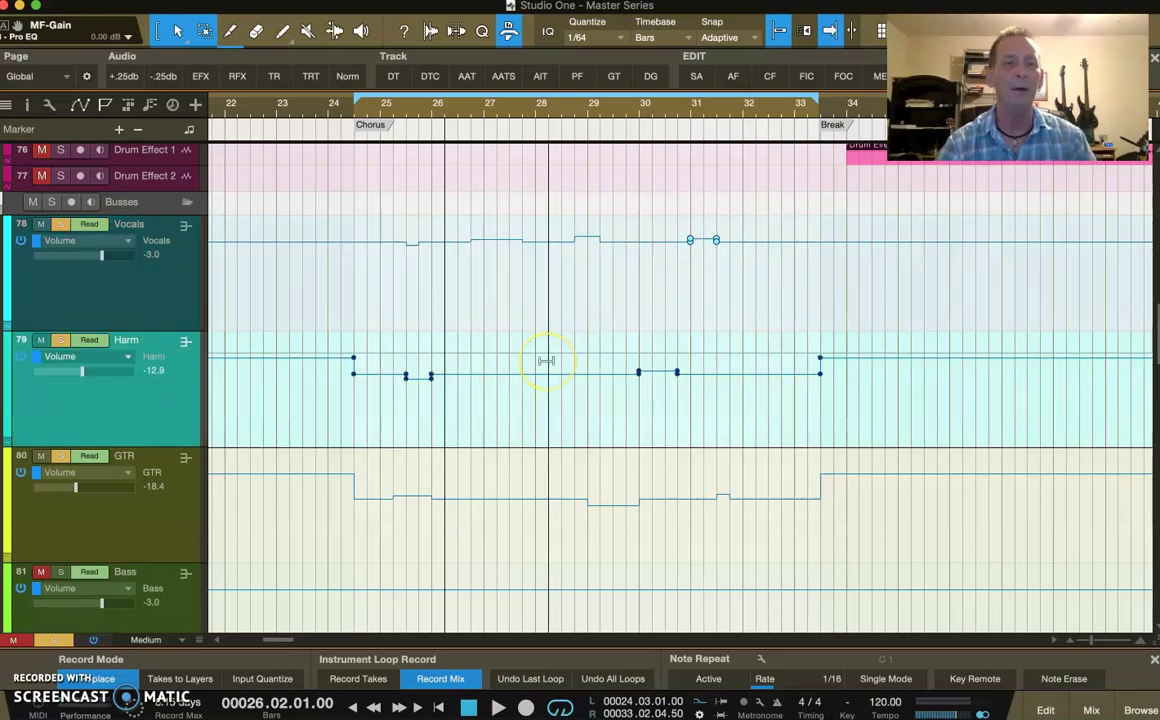
{"action": "left_click", "coordinate": [576, 378]}
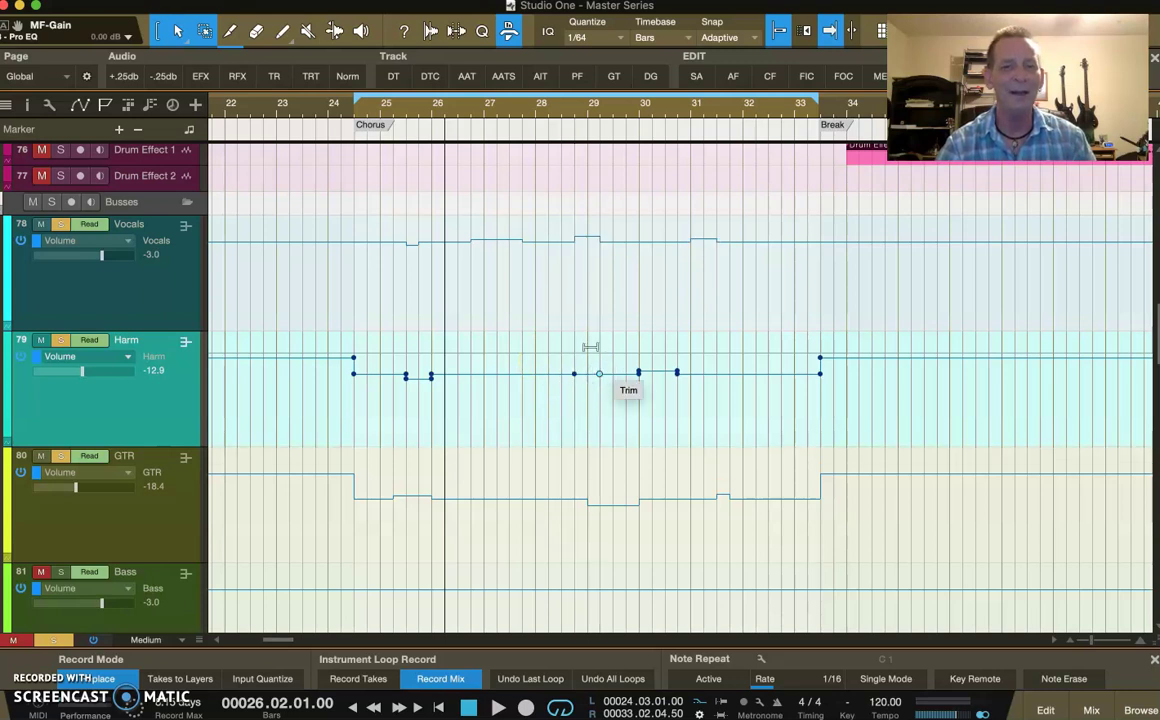
{"action": "left_click", "coordinate": [590, 343]}
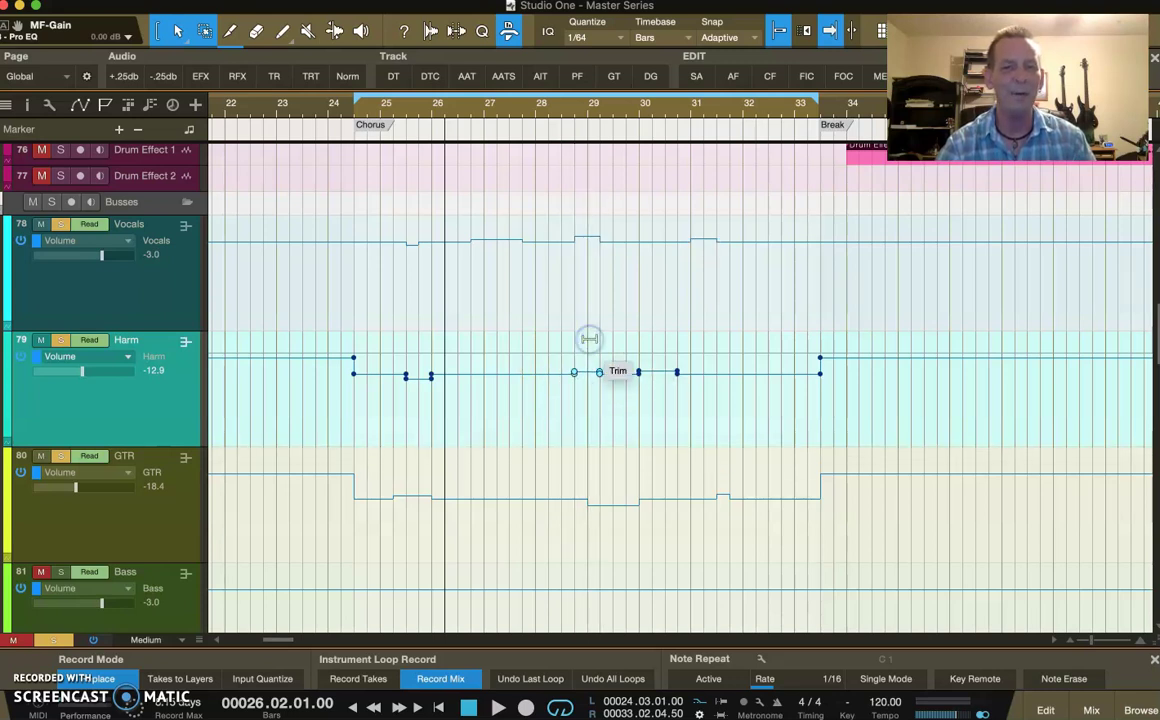
Step: Slightly raise the Harm volume automation from bar 31 to bar 31.3 and in a short section in the middle of bar 32
{"action": "left_click", "coordinate": [690, 373]}
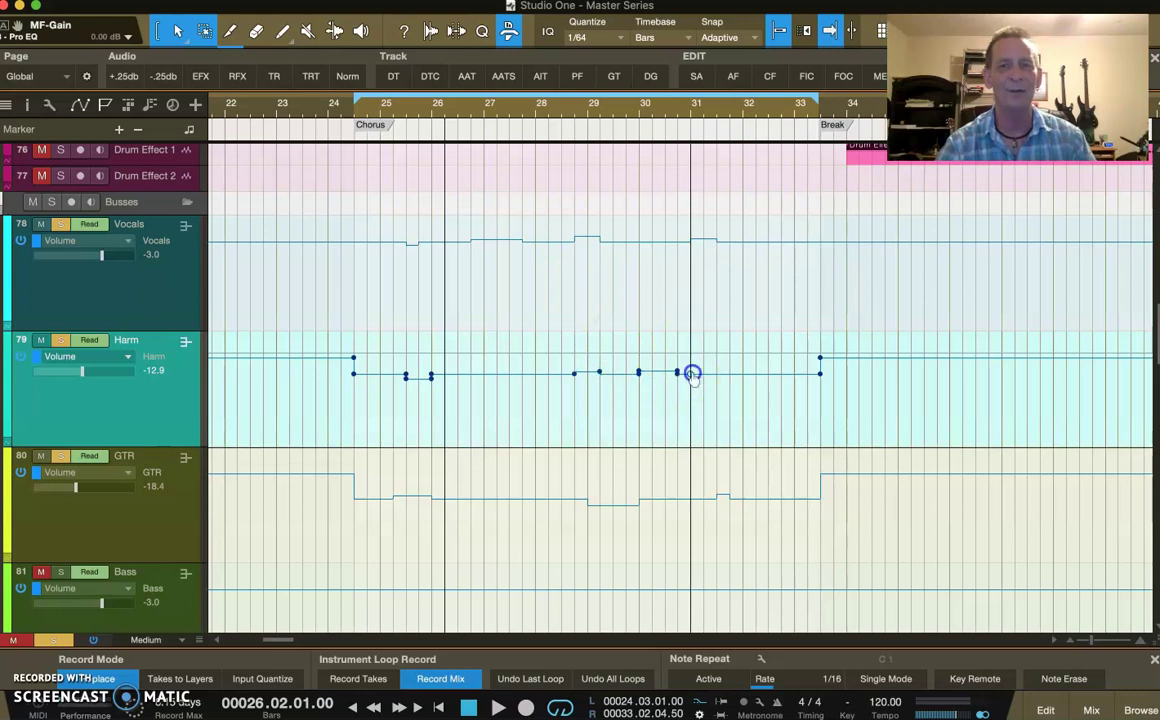
{"action": "left_click", "coordinate": [718, 375]}
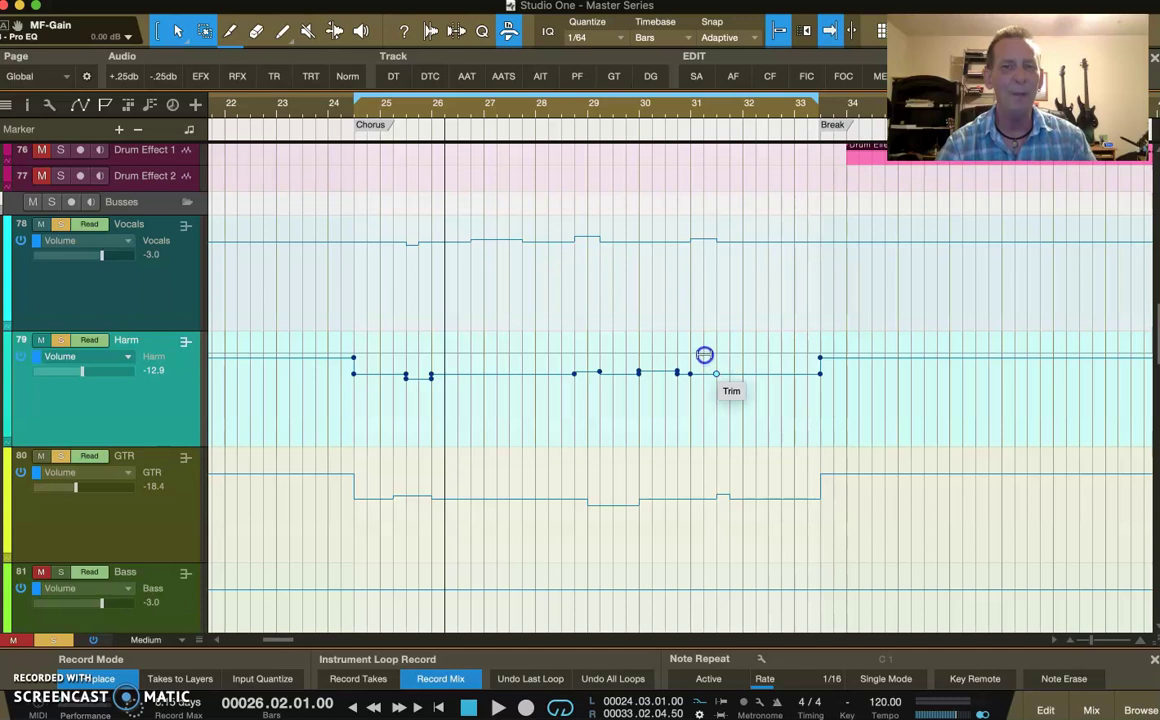
{"action": "left_click", "coordinate": [762, 375]}
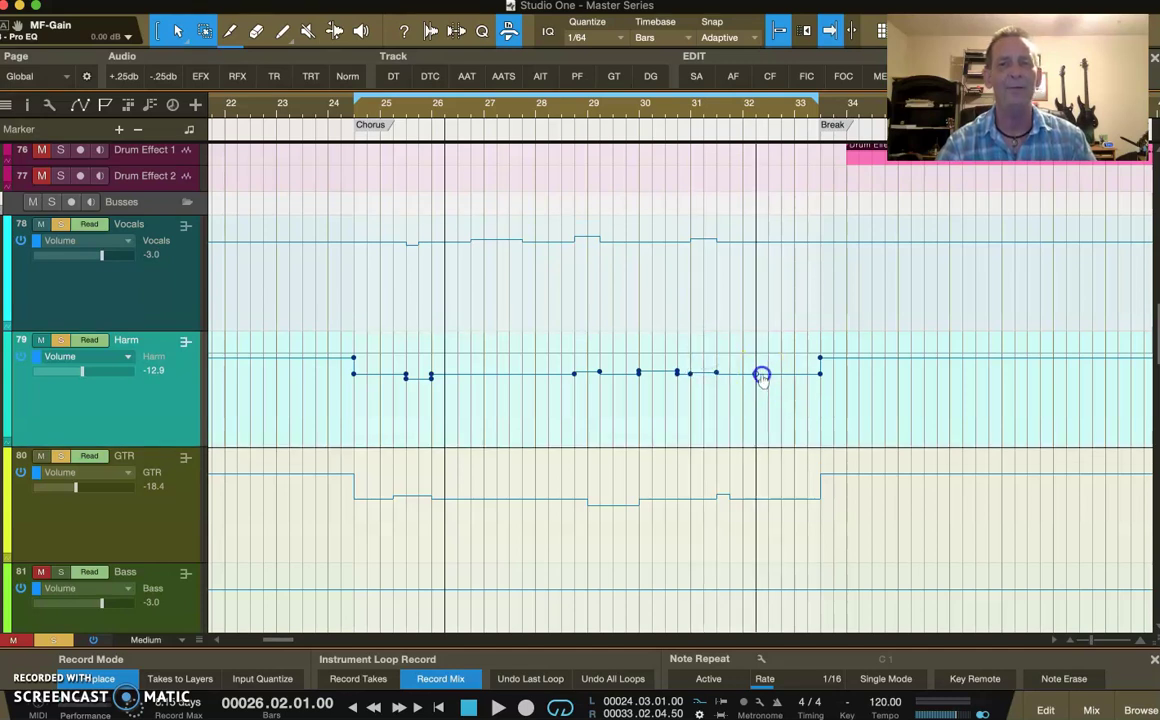
{"action": "left_click", "coordinate": [780, 374]}
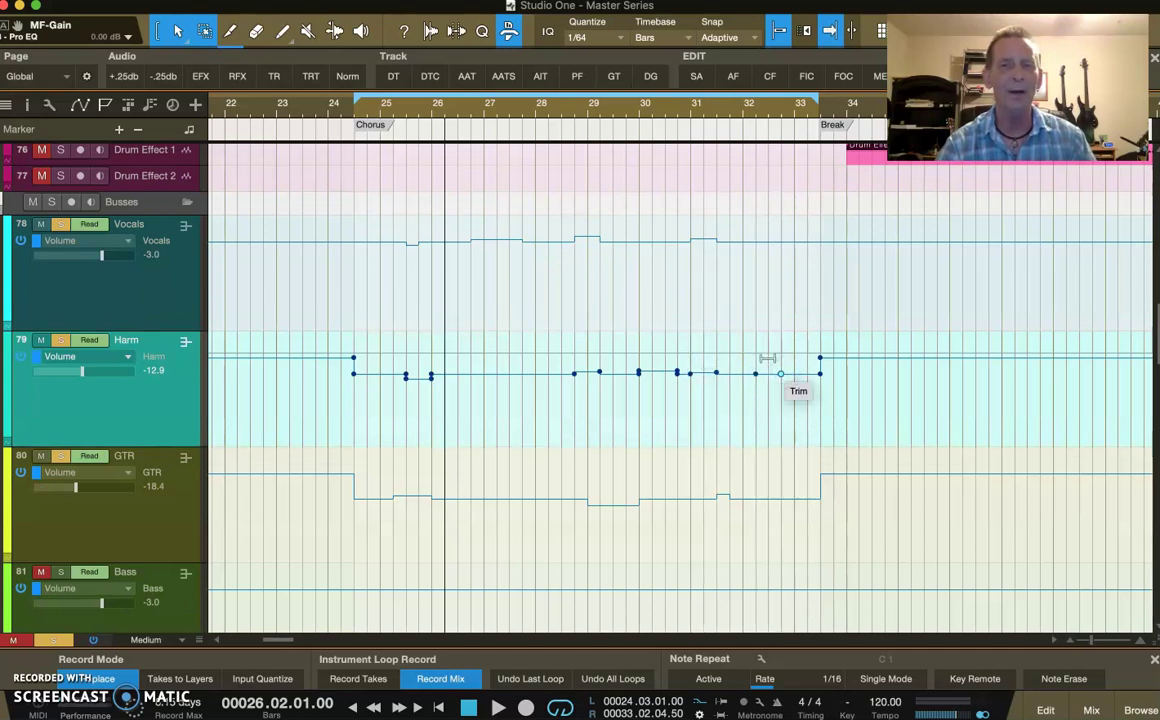
{"action": "left_click_drag", "start_coordinate": [768, 358], "coordinate": [768, 352]}
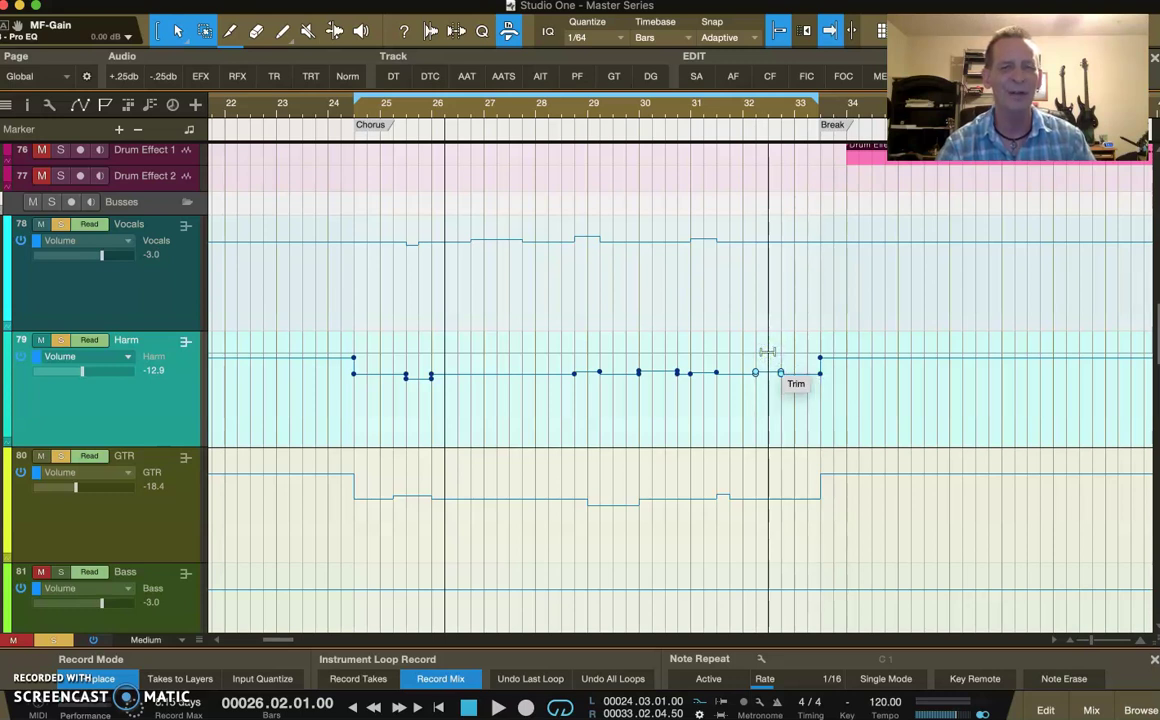
{"action": "left_click_drag", "start_coordinate": [217, 375], "coordinate": [165, 385]}
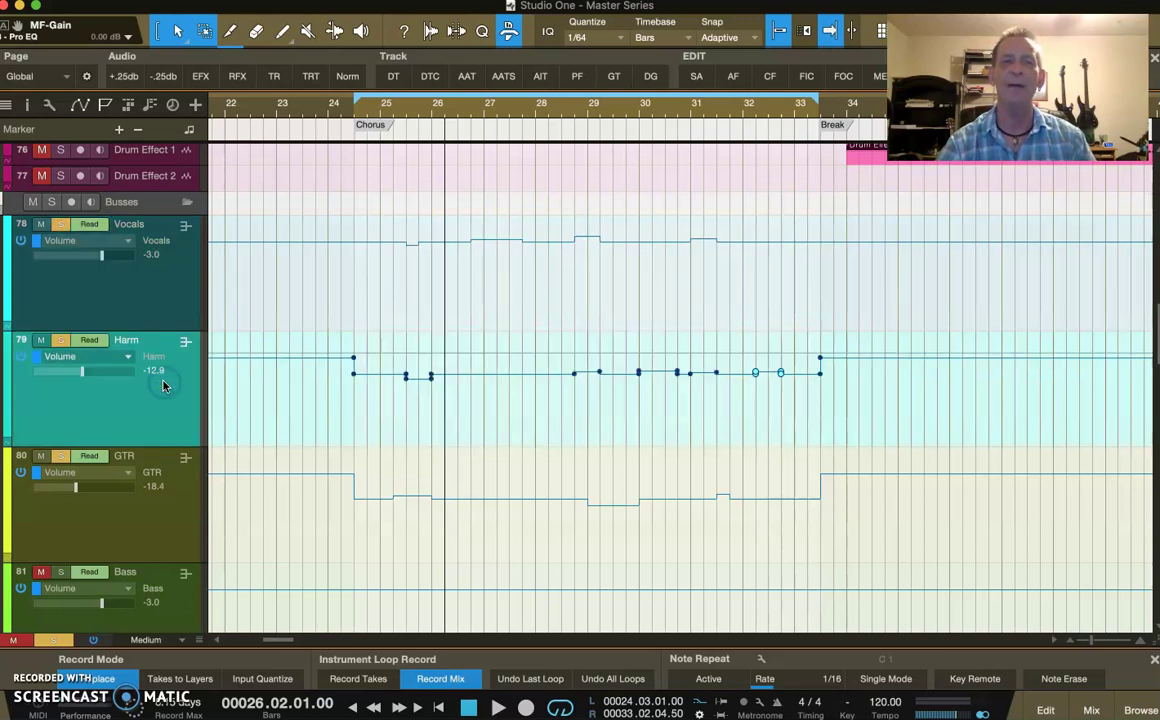
Step: Slightly lower the GTR volume automation from bar 30.3 to bar 31 and raise it from bar 26.3 to bar 26.4
{"action": "left_click", "coordinate": [161, 493]}
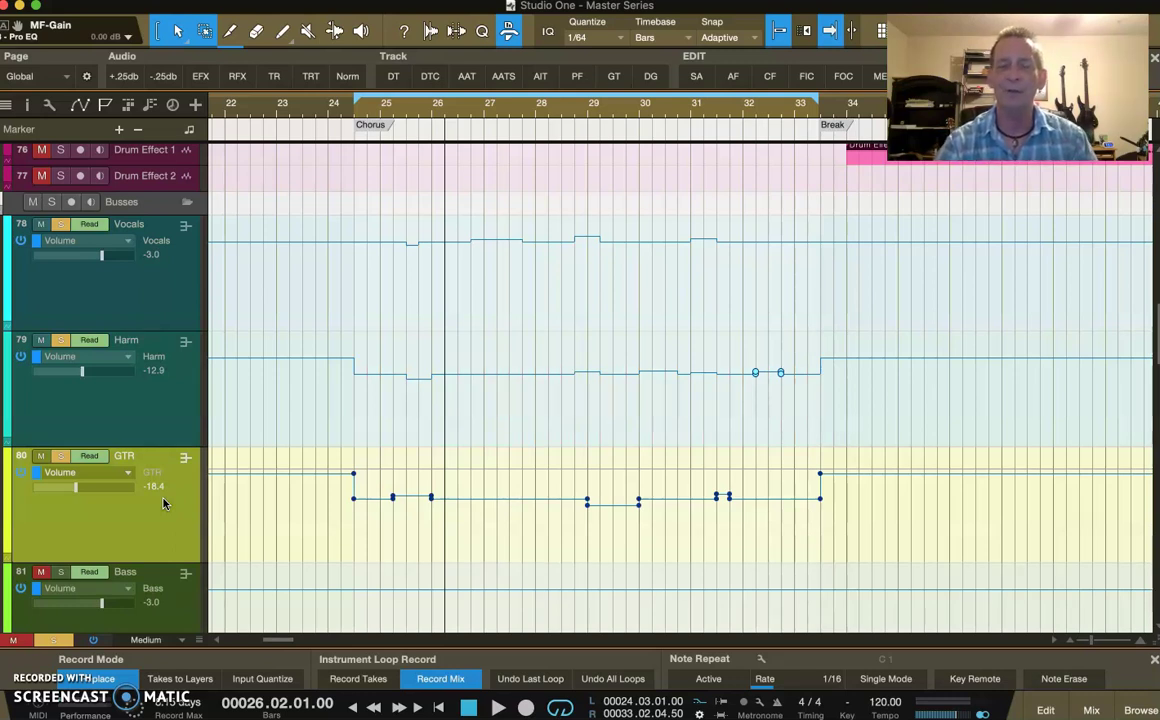
{"action": "left_click", "coordinate": [666, 500]}
{"action": "mouse_move", "coordinate": [666, 500]}
{"action": "left_mouse_down"}
{"action": "mouse_move", "coordinate": [690, 500]}
{"action": "mouse_move", "coordinate": [679, 479]}
{"action": "left_mouse_up"}
{"action": "left_click_drag", "start_coordinate": [466, 500], "coordinate": [464, 469]}
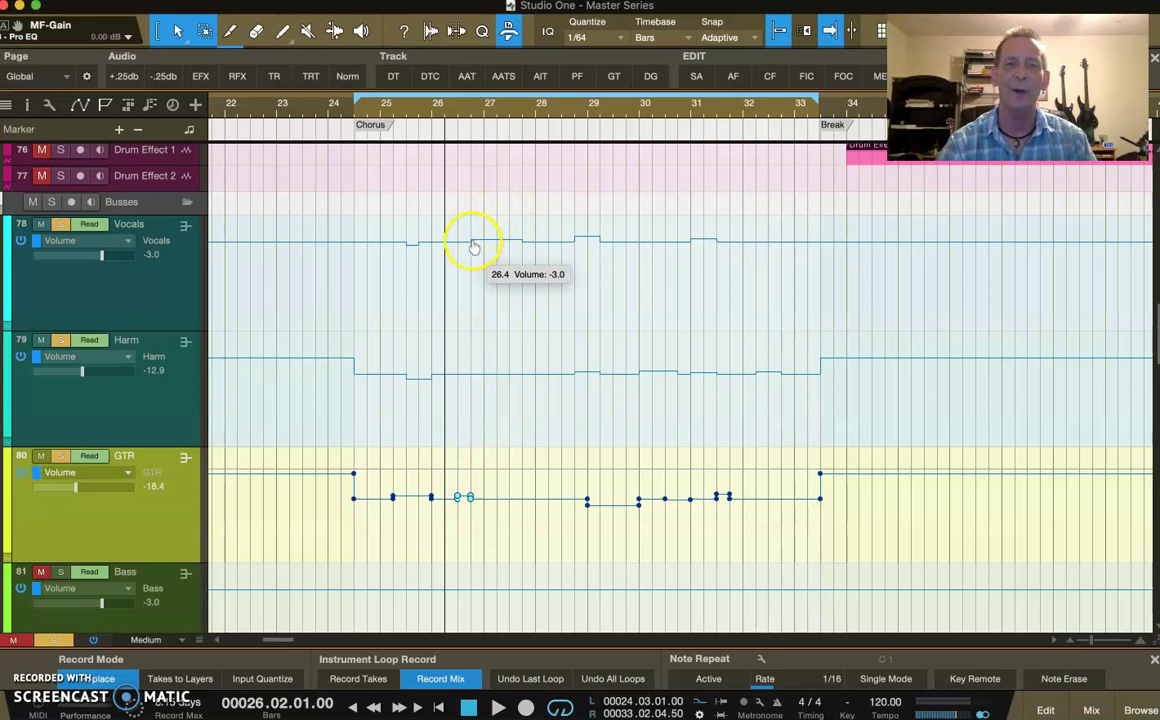
{"action": "left_click", "coordinate": [181, 298]}
{"action": "left_click", "coordinate": [471, 242]}
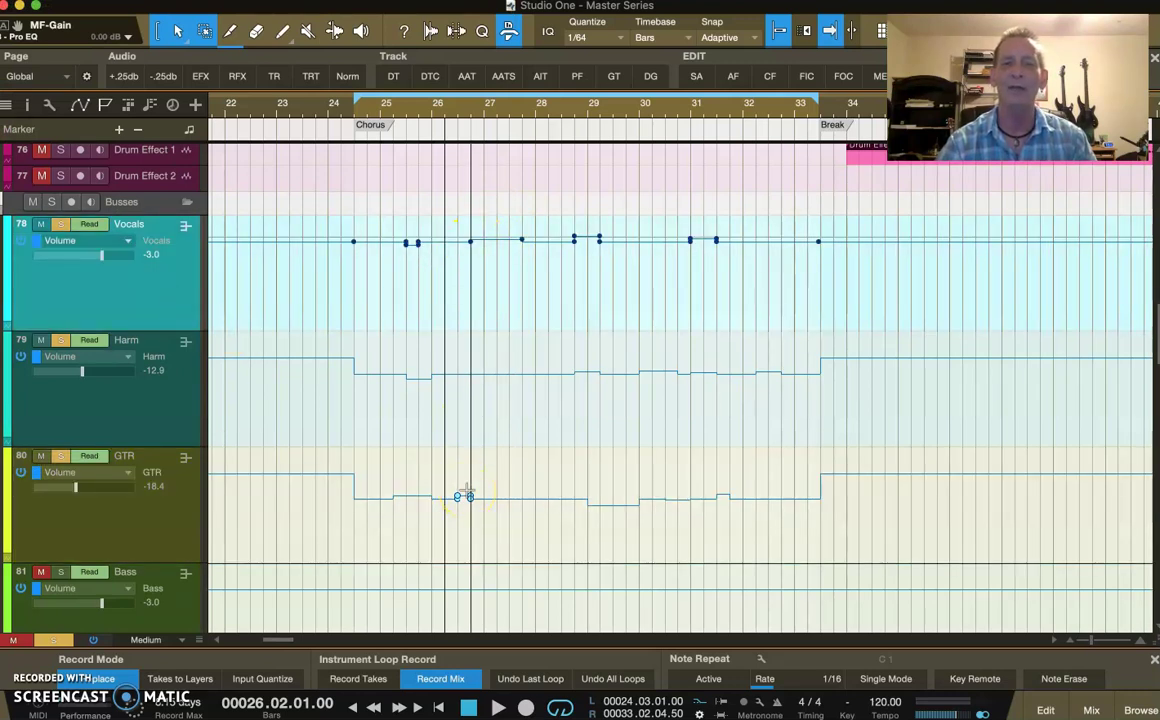
{"action": "left_click", "coordinate": [481, 246]}
{"action": "left_click", "coordinate": [463, 492]}
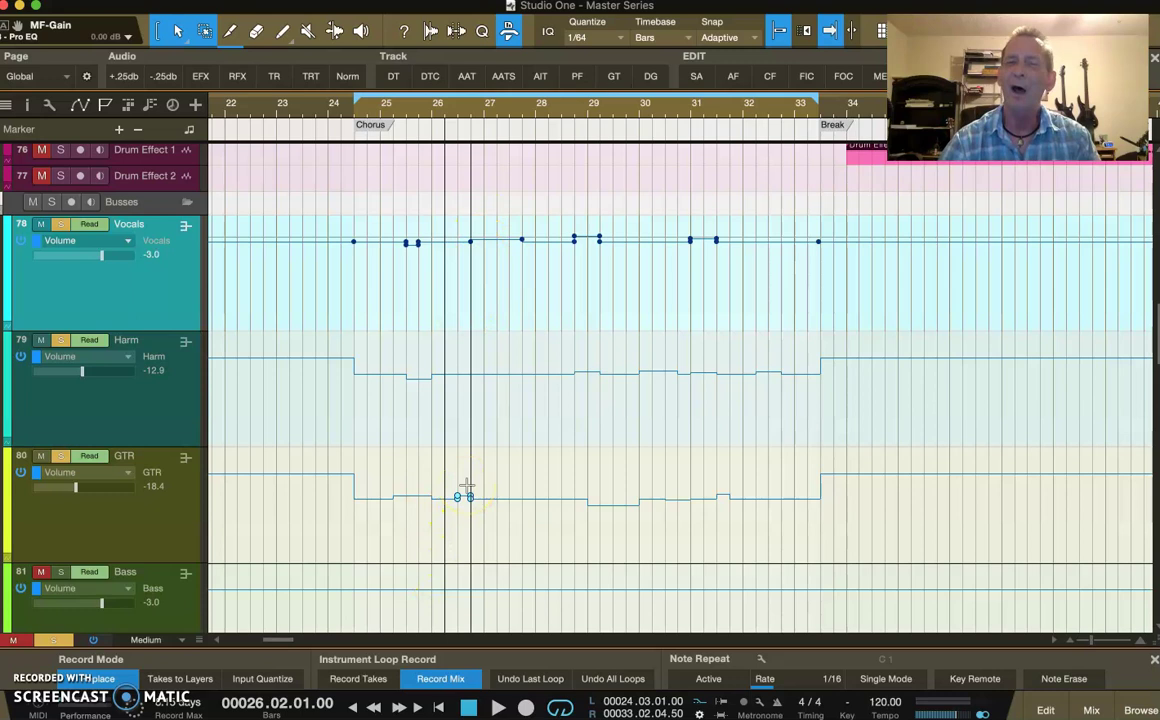
Step: Select the GTR bus and bring up its channel in the mixer console
{"action": "left_click", "coordinate": [195, 494]}
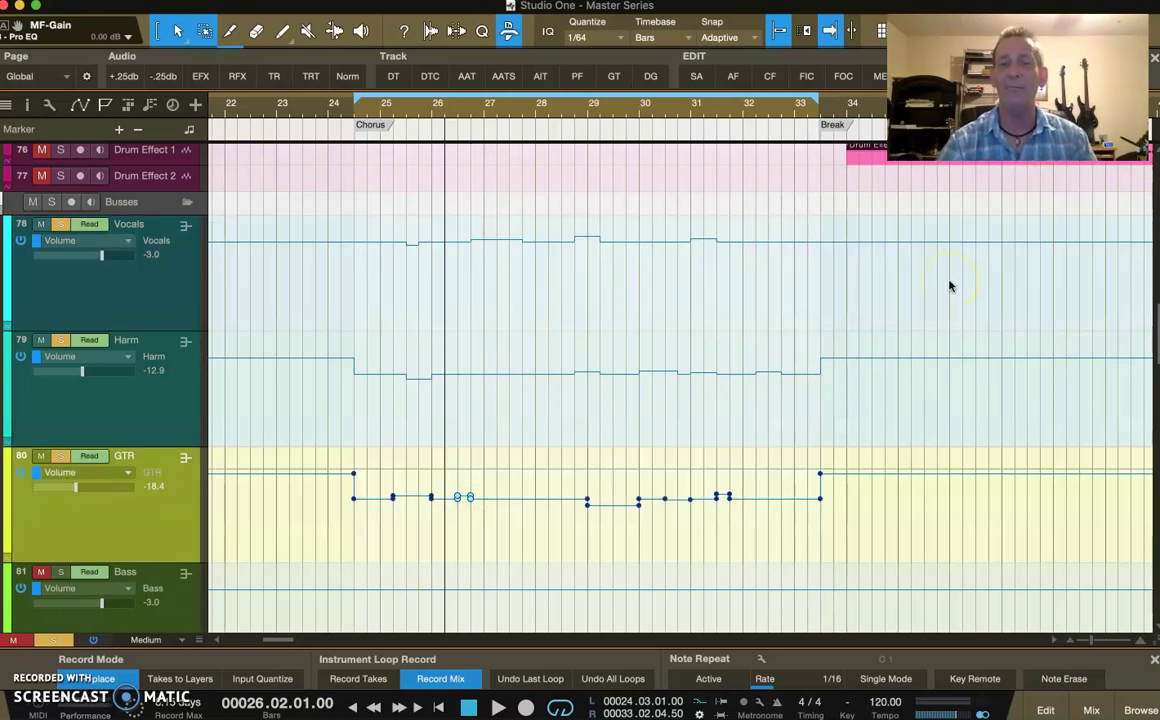
{"action": "key", "text": "F3"}
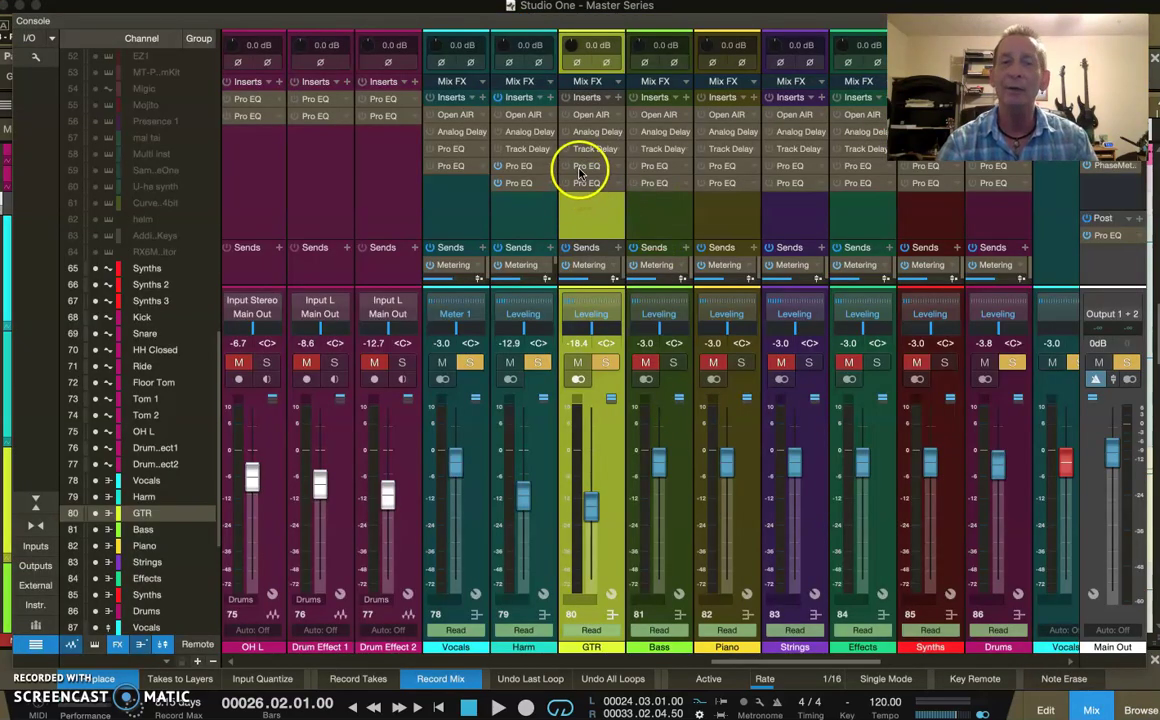
Step: Turn on both Pro EQ inserts on the GTR bus
{"action": "left_click", "coordinate": [530, 213]}
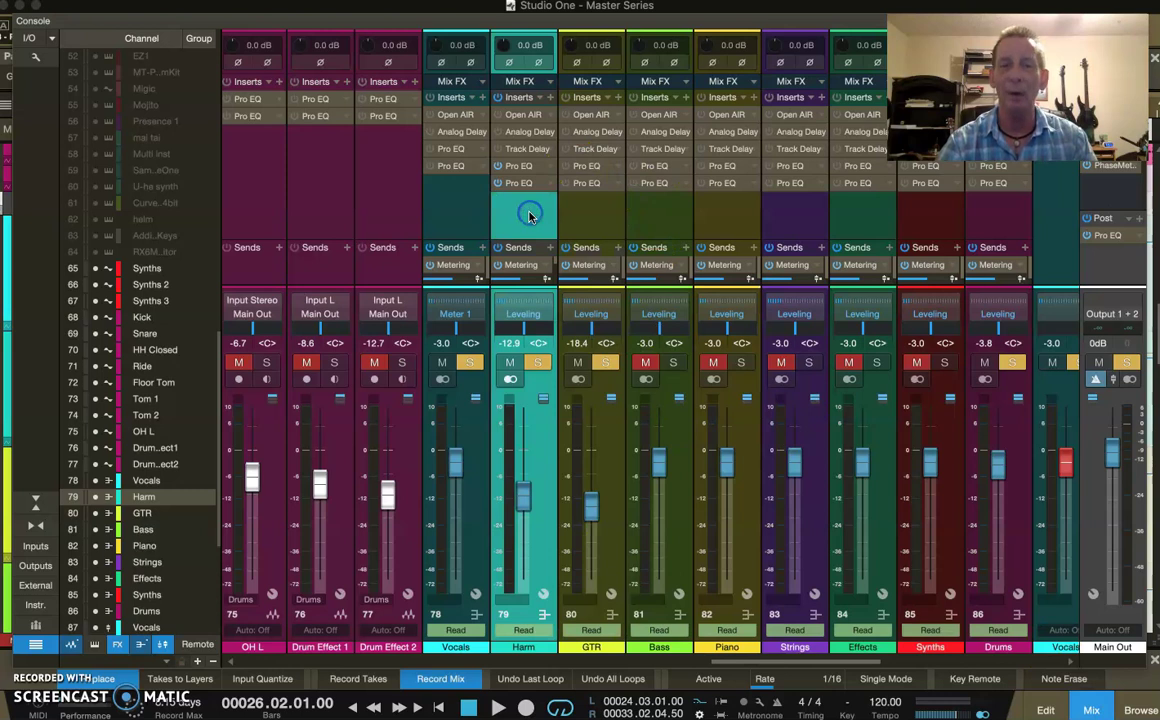
{"action": "left_click", "coordinate": [569, 168]}
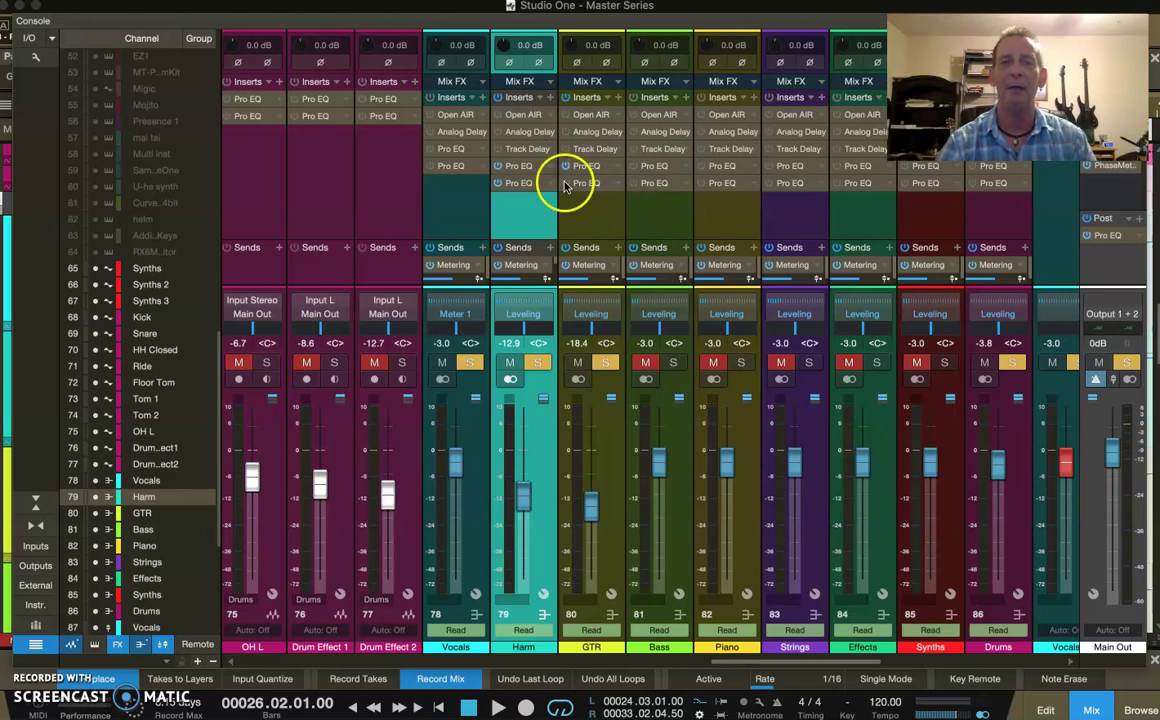
{"action": "left_click", "coordinate": [566, 186]}
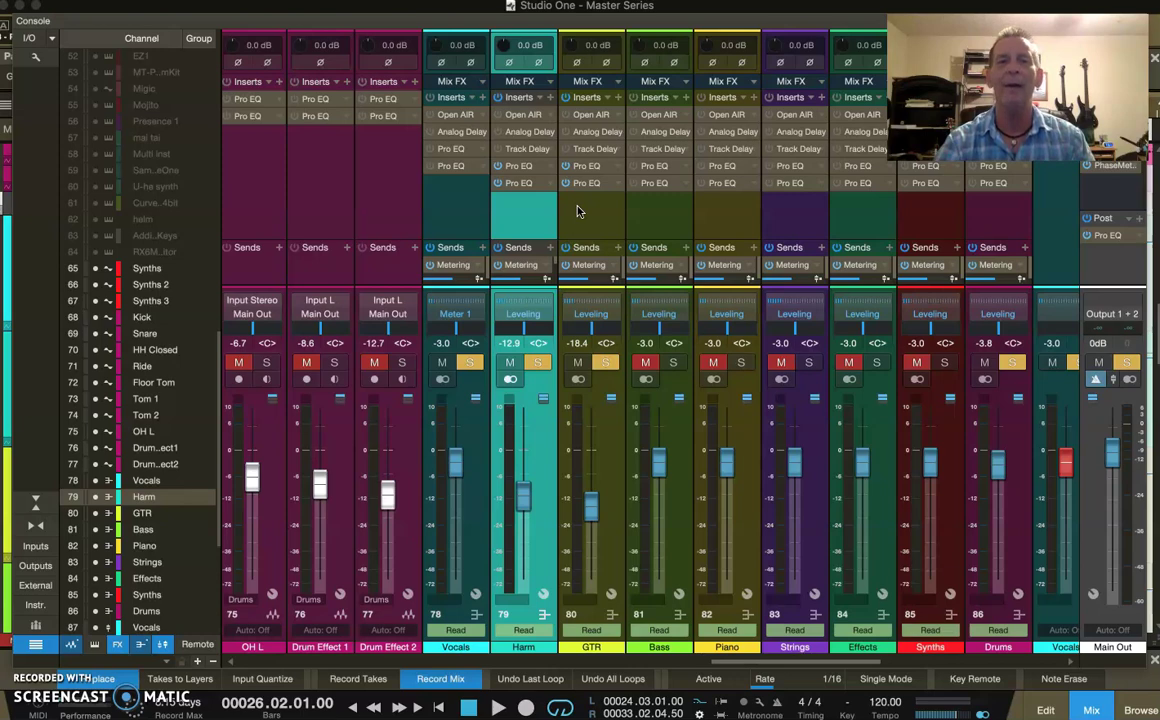
Step: Temporarily unmute the GTR R, GTR R 2 and GTR L tracks, and mute them again
{"action": "scroll", "coordinate": [577, 211], "scroll_direction": "left", "scroll_amount": 20}
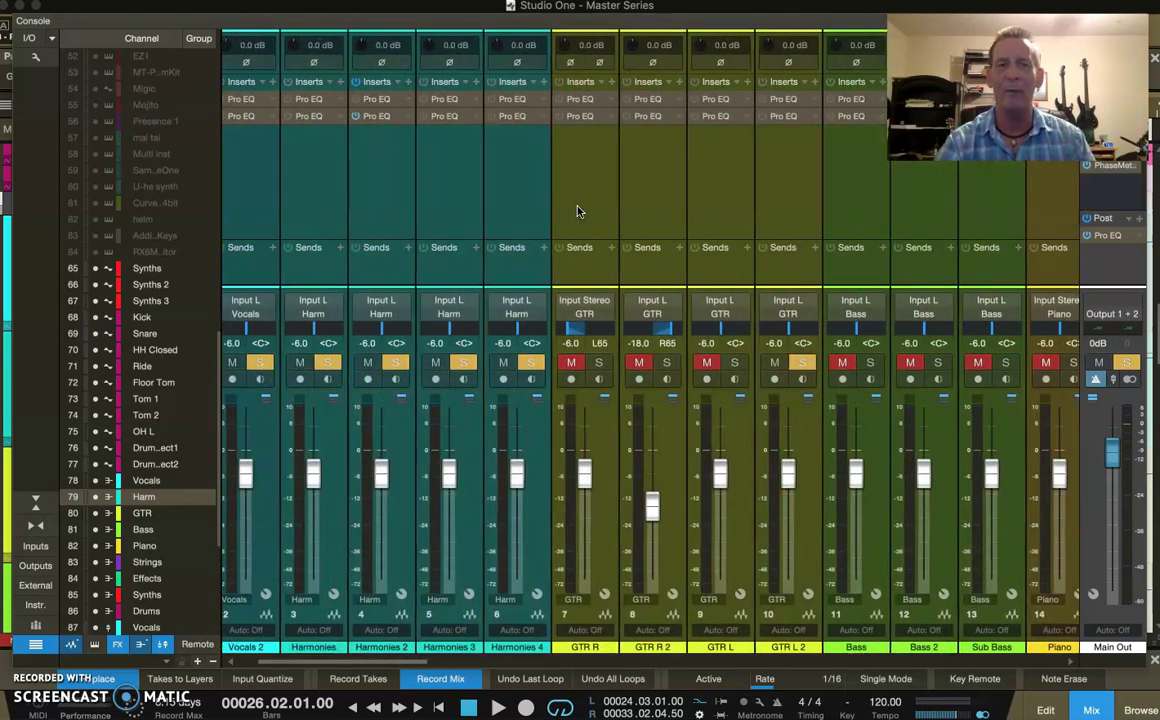
{"action": "scroll", "coordinate": [577, 211], "scroll_direction": "right", "scroll_amount": 4}
{"action": "left_click", "coordinate": [377, 362]}
{"action": "left_click", "coordinate": [445, 362]}
{"action": "left_click", "coordinate": [512, 362]}
{"action": "left_click", "coordinate": [445, 362]}
{"action": "left_click", "coordinate": [512, 362]}
{"action": "left_click", "coordinate": [377, 362]}
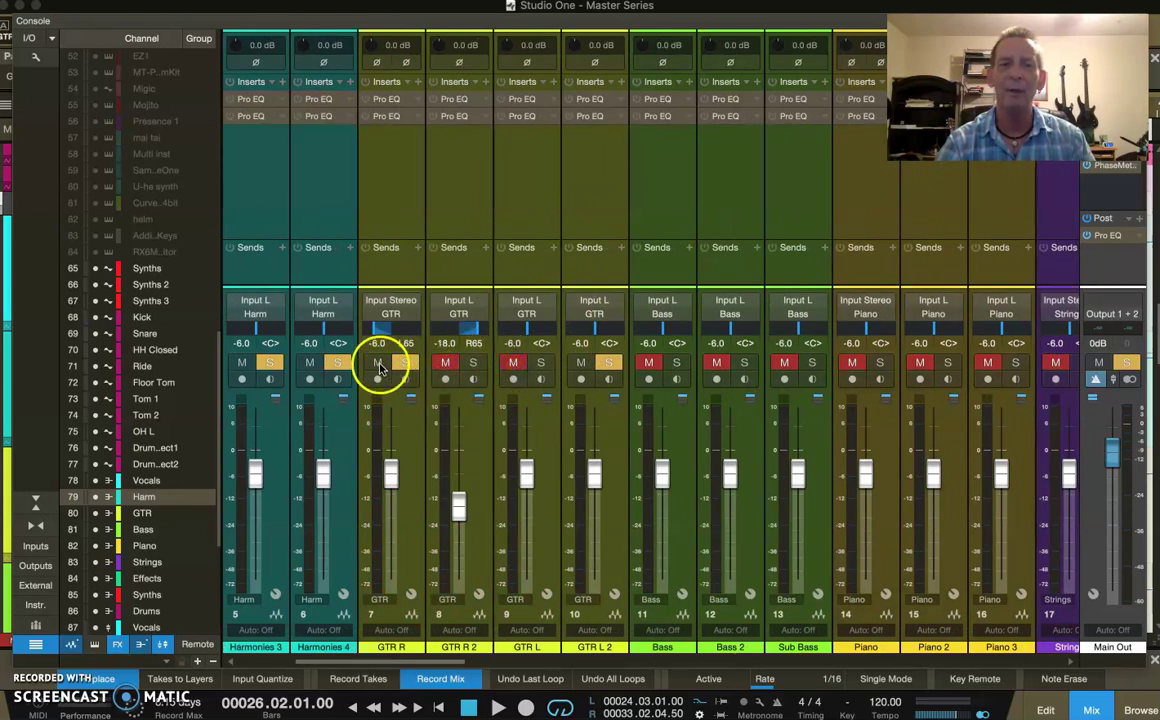
Step: Turn on the second Pro EQ on the GTR L 2 track and set its HF gain to 2.16 dB
{"action": "left_click", "coordinate": [619, 121]}
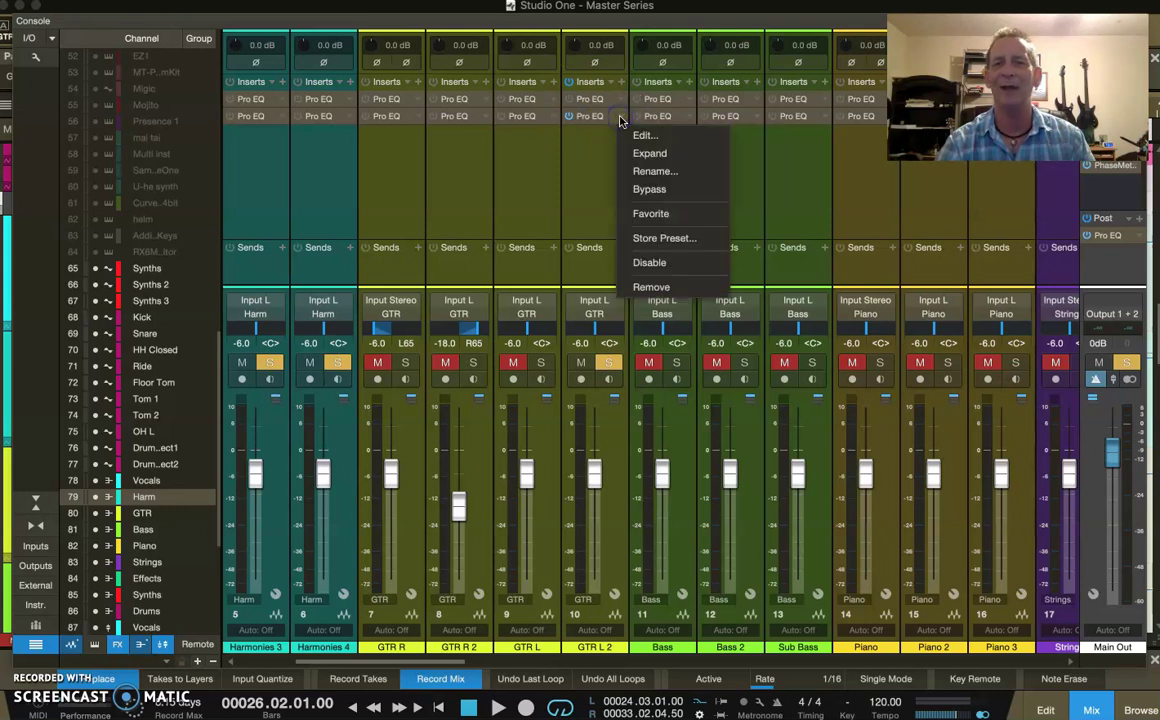
{"action": "left_click", "coordinate": [643, 135]}
{"action": "left_click_drag", "start_coordinate": [550, 430], "coordinate": [547, 403]}
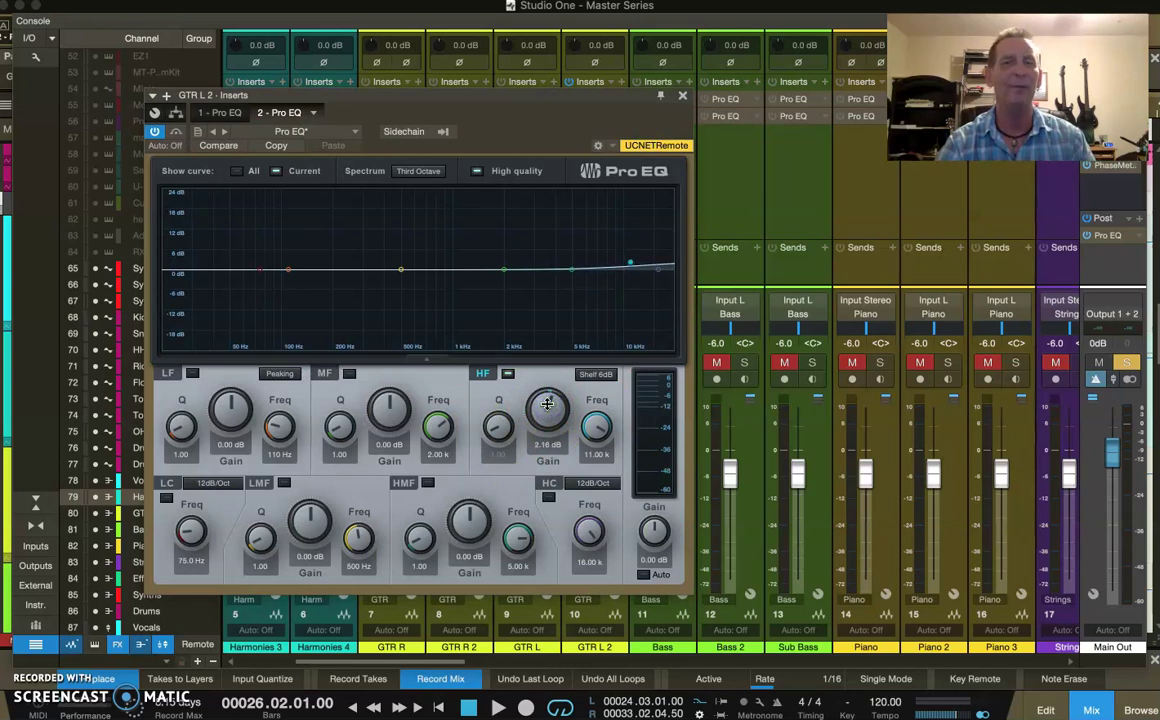
{"action": "left_click", "coordinate": [682, 96]}
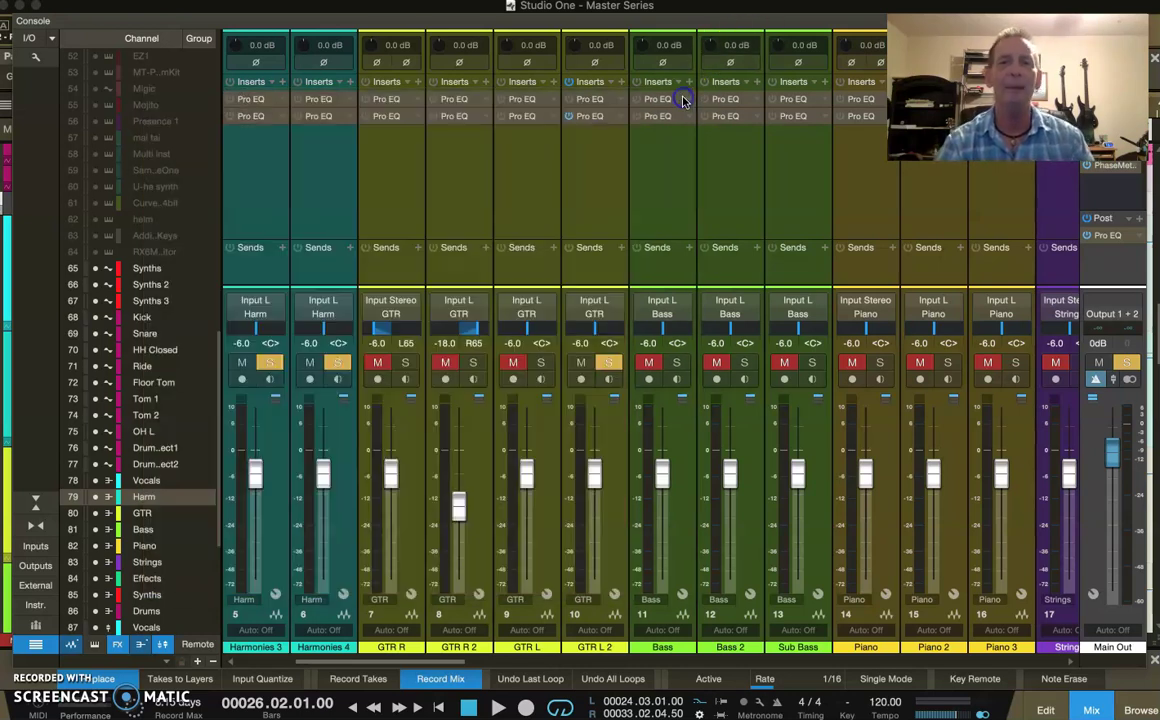
Step: Unmute and solo the GTR L, GTR R 2 and GTR R tracks
{"action": "left_click", "coordinate": [538, 362]}
{"action": "left_click_drag", "start_coordinate": [548, 368], "coordinate": [403, 372]}
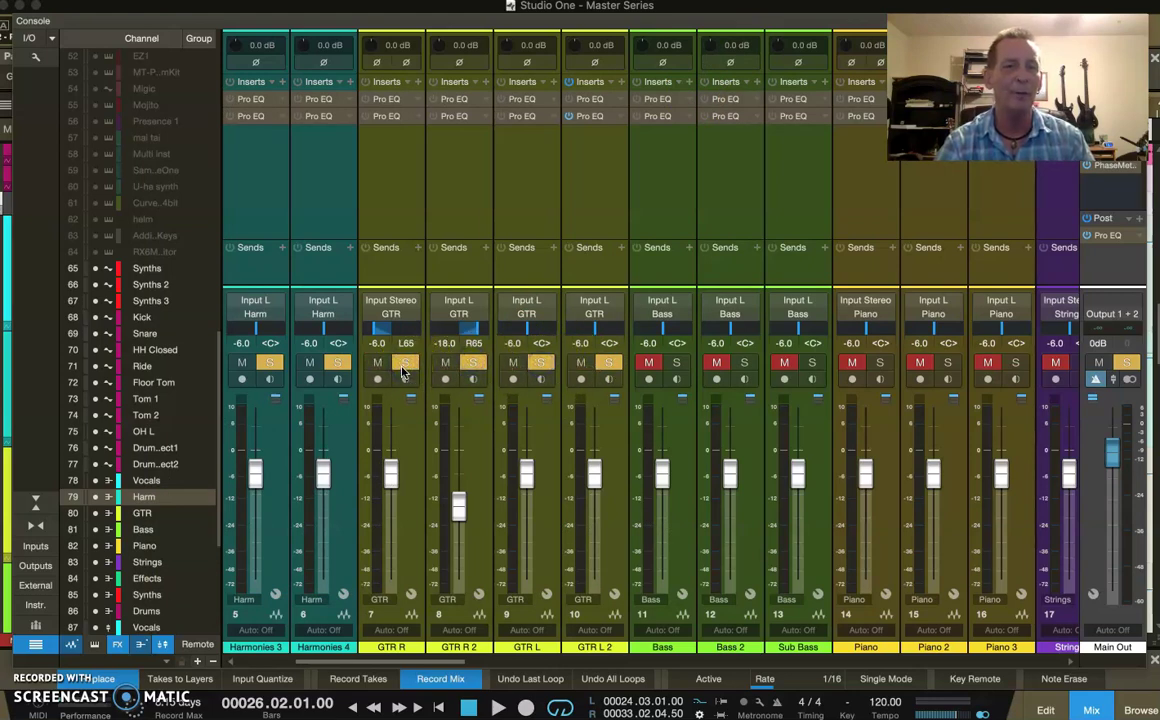
{"action": "left_click", "coordinate": [712, 403]}
Step: Return to the bus channels in the console and select the GTR bus
{"action": "scroll", "coordinate": [712, 405], "scroll_direction": "right", "scroll_amount": 15}
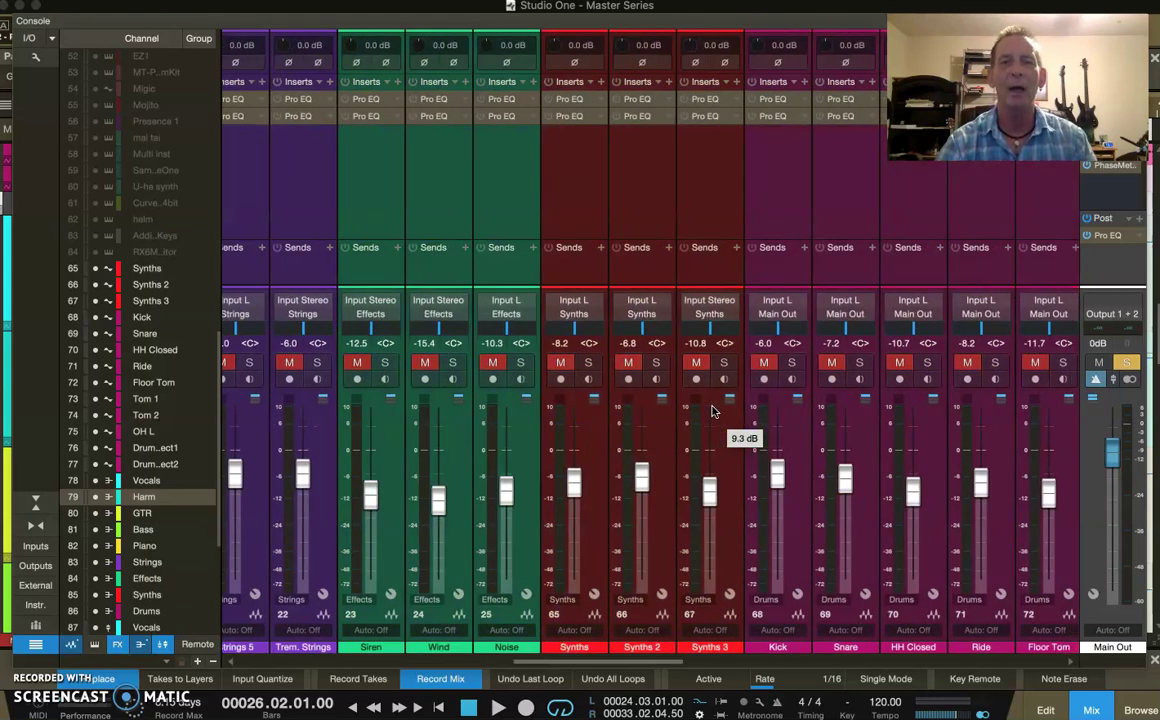
{"action": "scroll", "coordinate": [712, 410], "scroll_direction": "right", "scroll_amount": 10}
{"action": "left_click", "coordinate": [525, 218]}
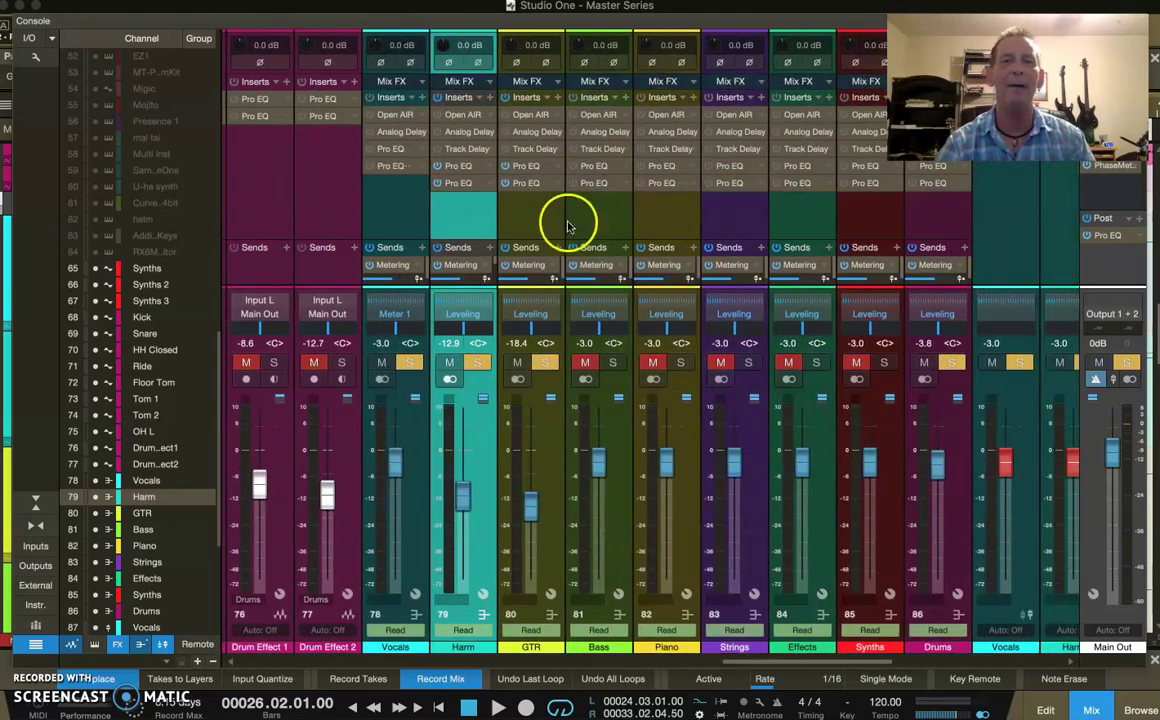
{"action": "left_click", "coordinate": [525, 220]}
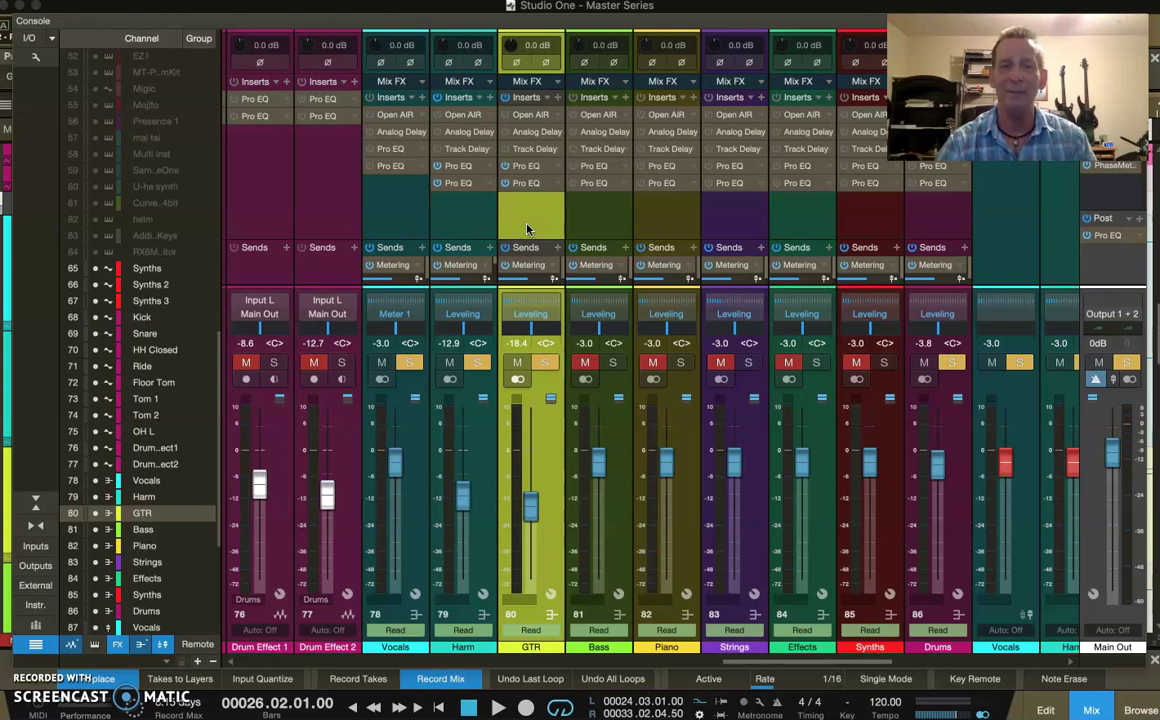
{"action": "left_click", "coordinate": [531, 406]}
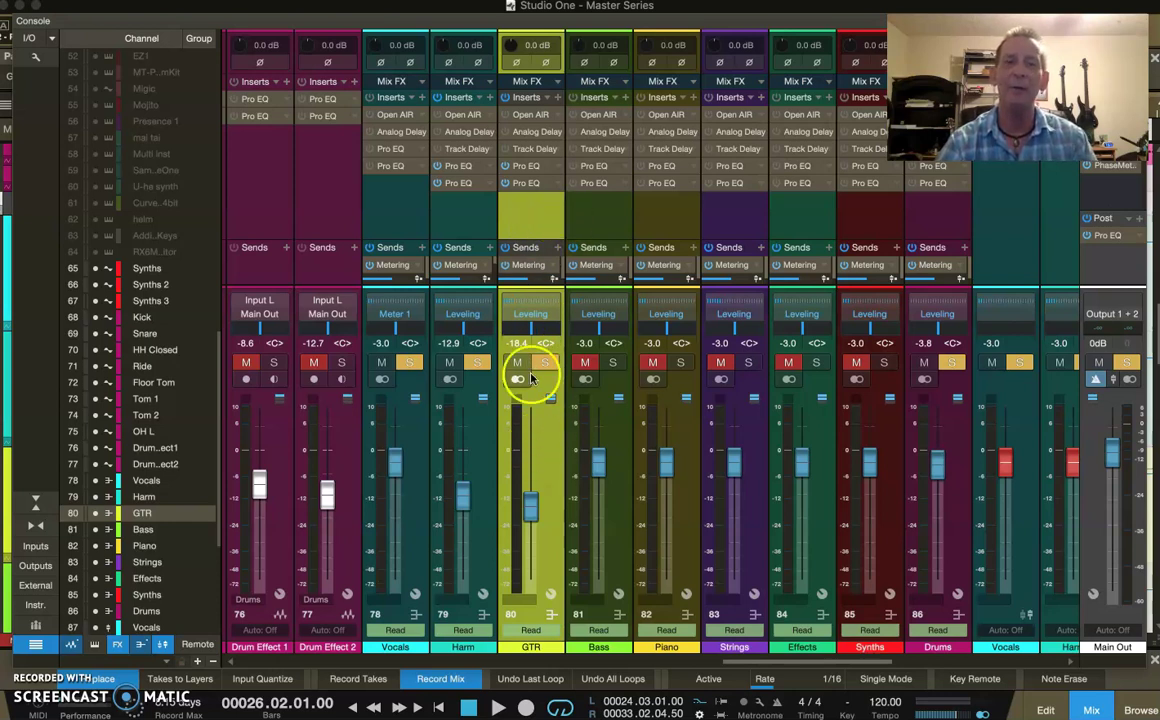
{"action": "left_click", "coordinate": [525, 218]}
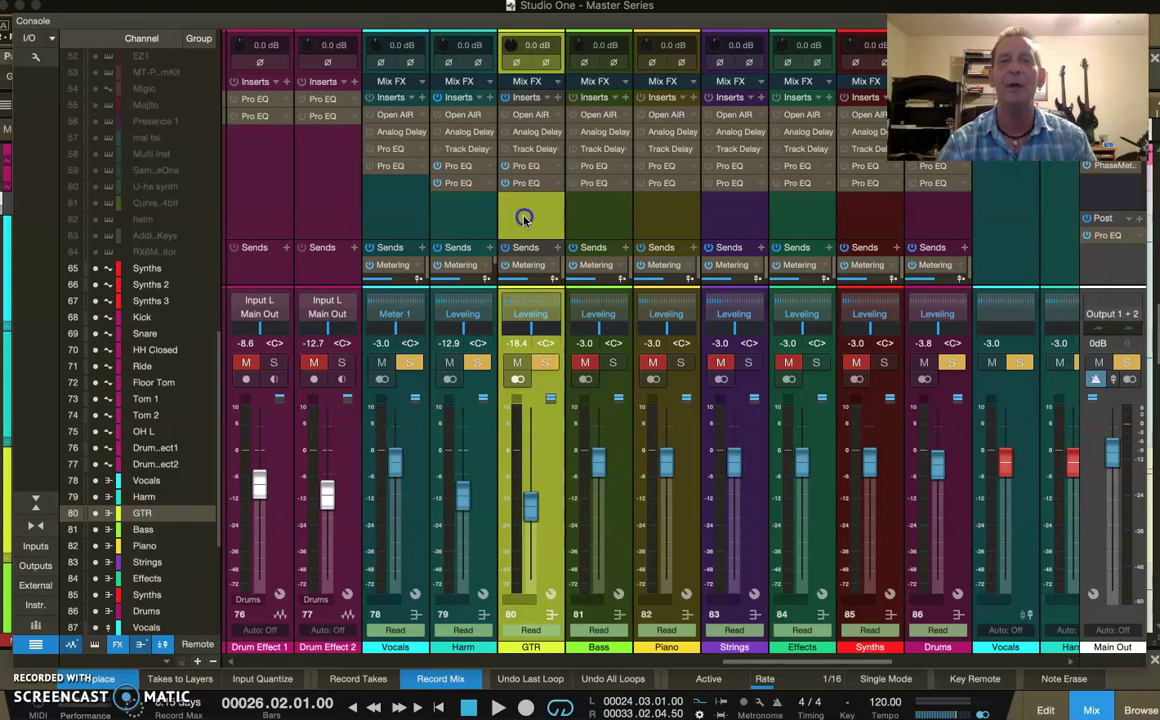
Step: Enable the fourth insert, Pro EQ, on the Vocals bus and set its HF gain to 4.89 dB
{"action": "left_click", "coordinate": [387, 220]}
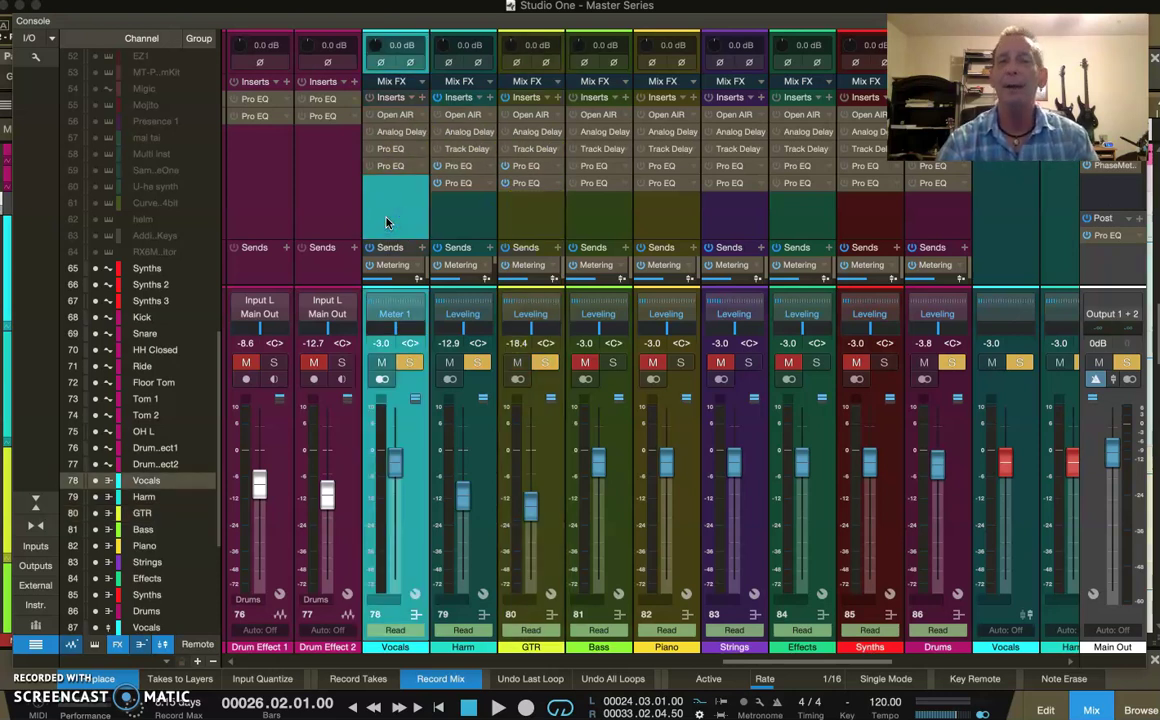
{"action": "left_click_drag", "start_coordinate": [387, 222], "coordinate": [414, 168]}
{"action": "right_click", "coordinate": [414, 168]}
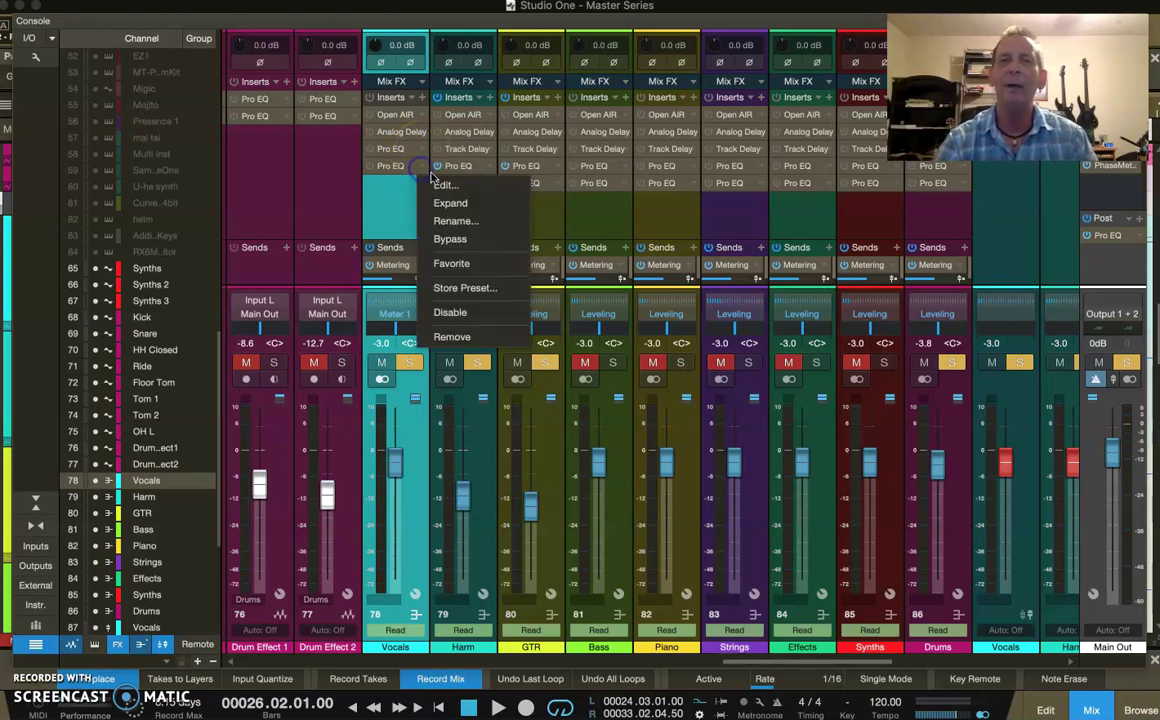
{"action": "left_click", "coordinate": [442, 186]}
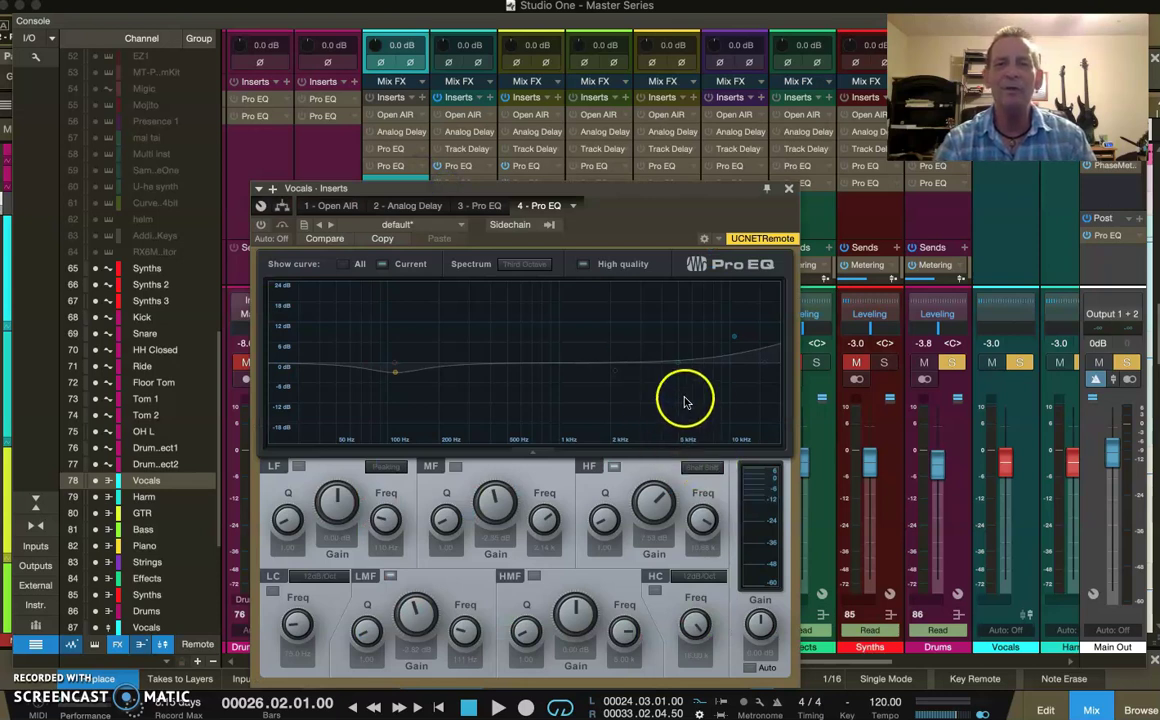
{"action": "left_click", "coordinate": [260, 224]}
{"action": "left_click", "coordinate": [738, 353]}
{"action": "left_click_drag", "start_coordinate": [642, 507], "coordinate": [638, 516]}
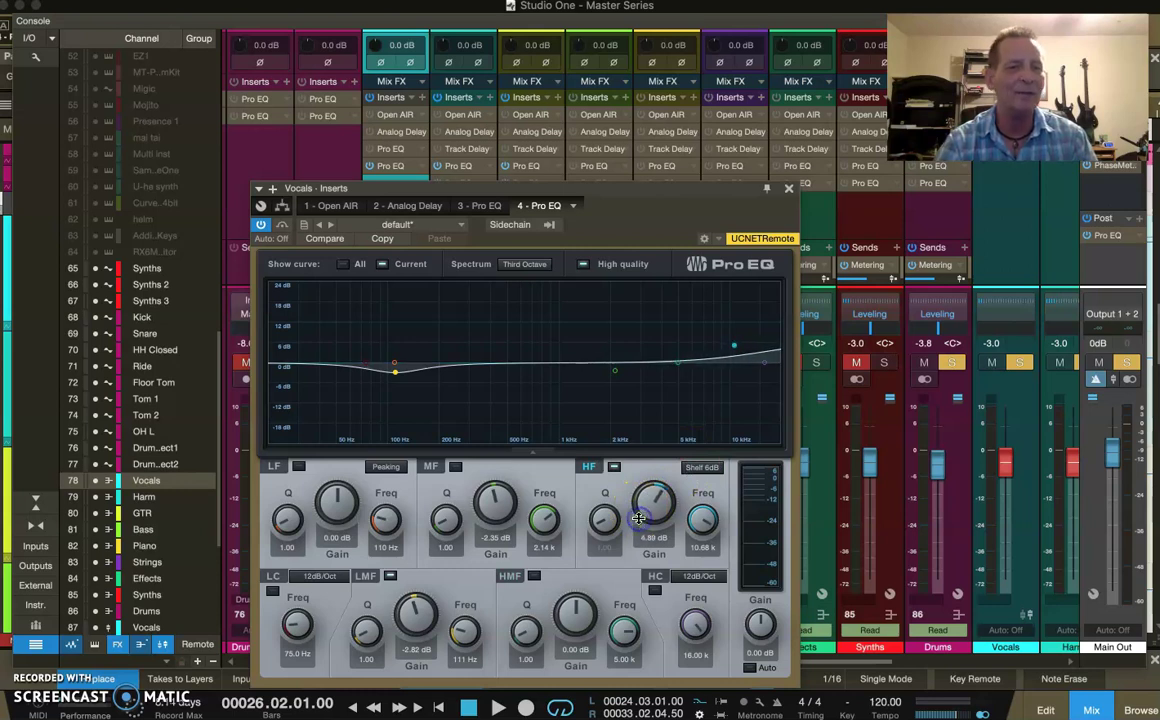
Step: Set the LMF gain of the Vocals bus Pro EQ to -1.38 dB and close the plug-in window
{"action": "left_click", "coordinate": [394, 376]}
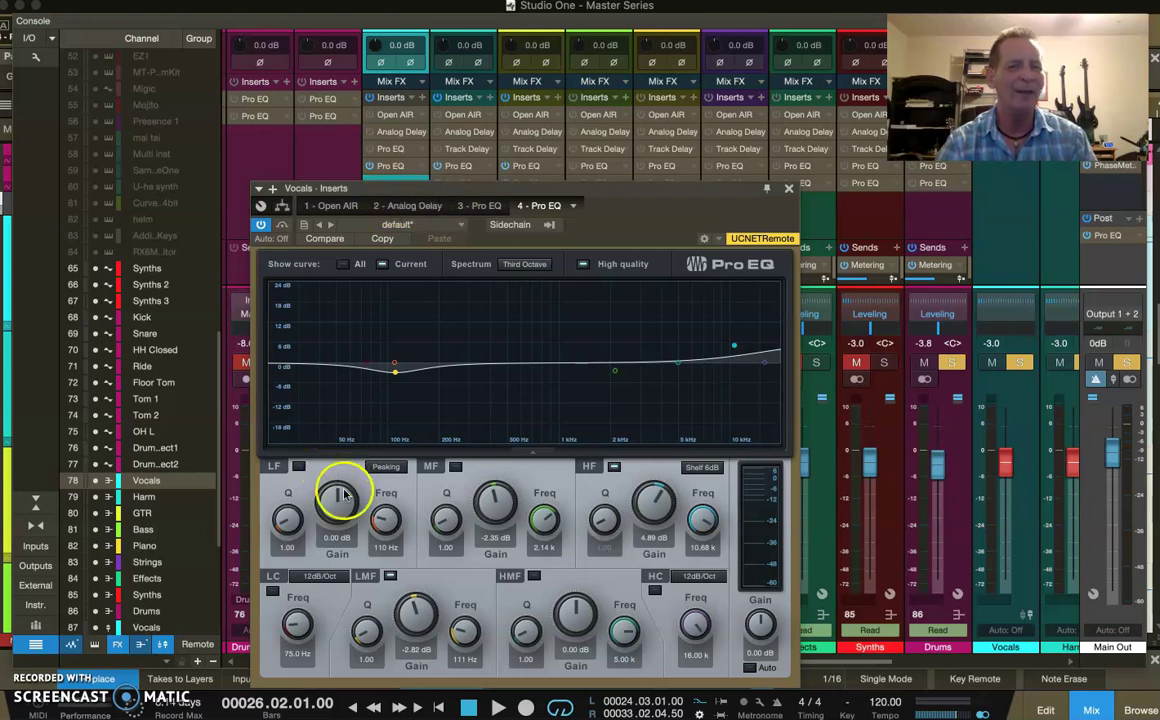
{"action": "left_click_drag", "start_coordinate": [425, 613], "coordinate": [408, 608]}
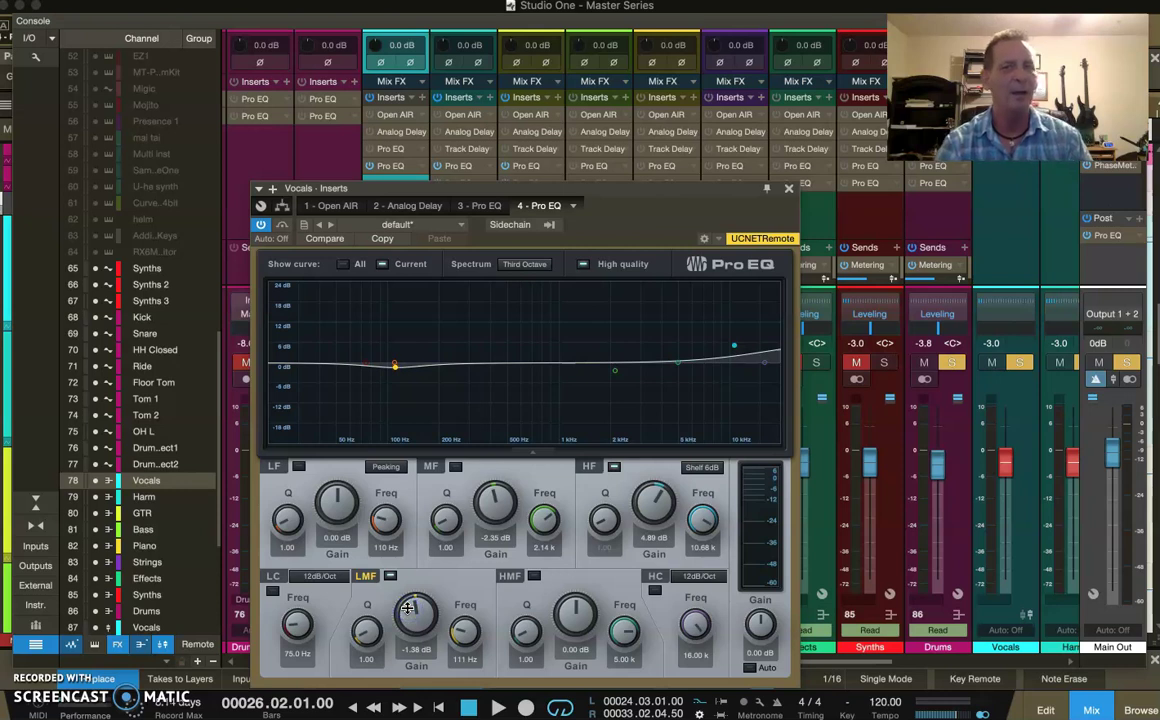
{"action": "left_click", "coordinate": [788, 189]}
Step: Set the HF gain of the Harm bus's fifth insert, Pro EQ, to 4.08 dB and close the plug-in window
{"action": "left_click", "coordinate": [471, 224]}
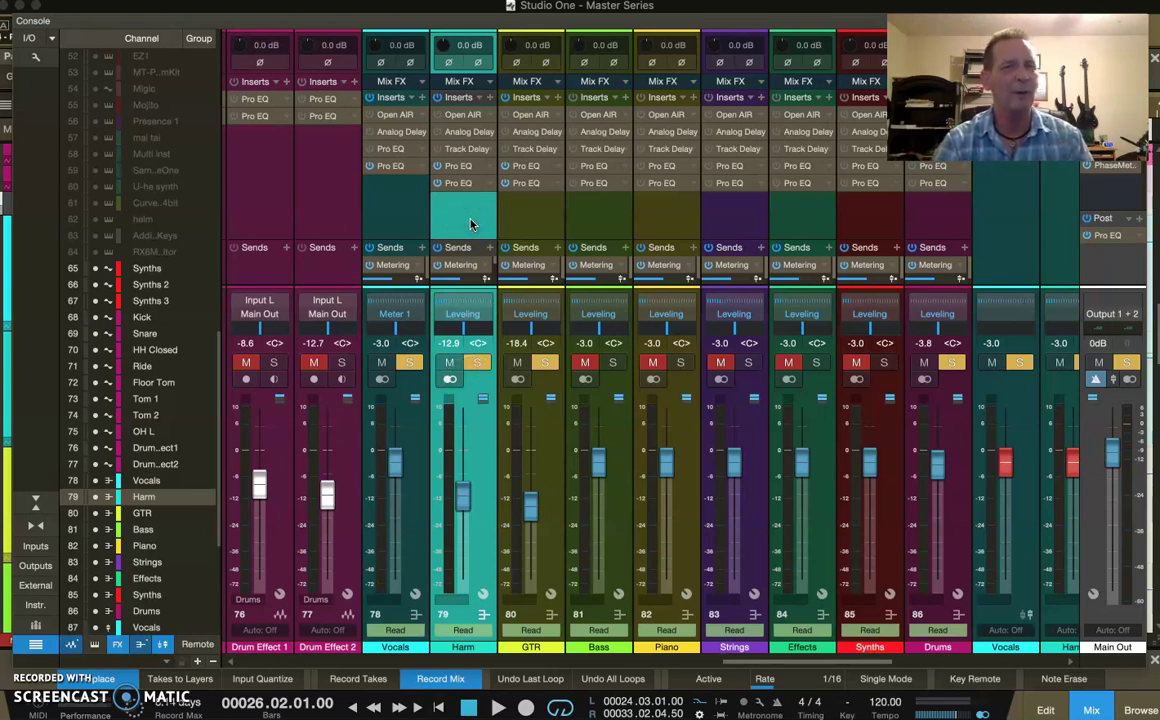
{"action": "right_click", "coordinate": [490, 166]}
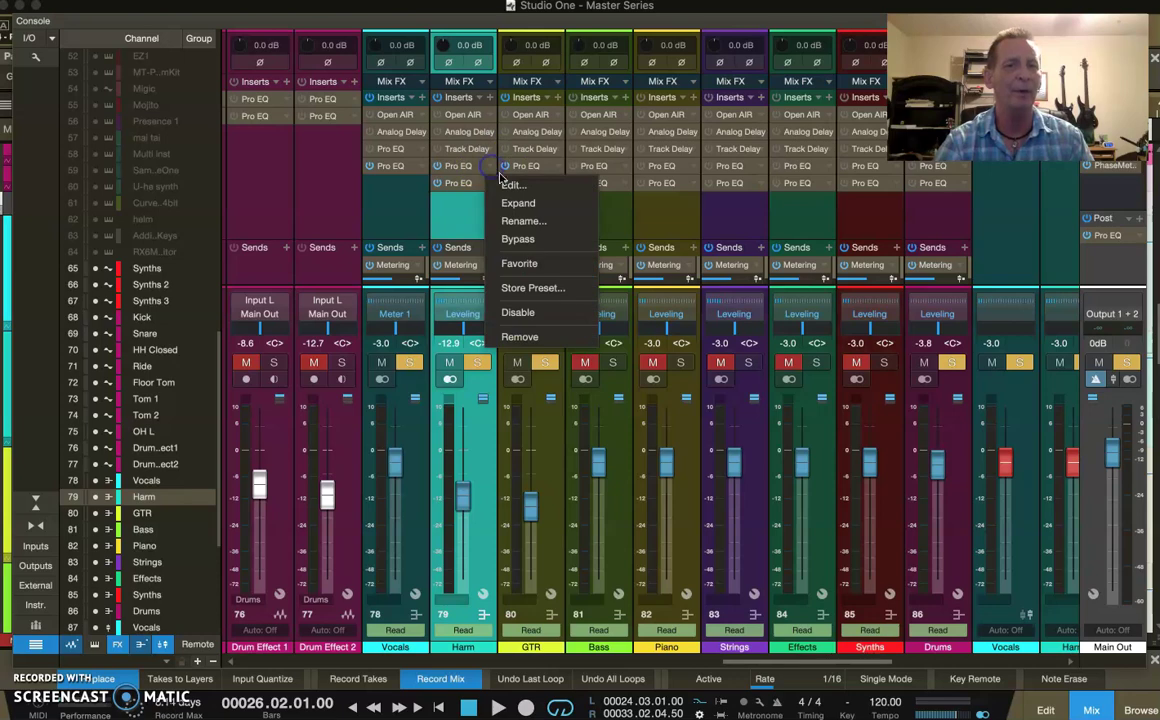
{"action": "left_click", "coordinate": [507, 183]}
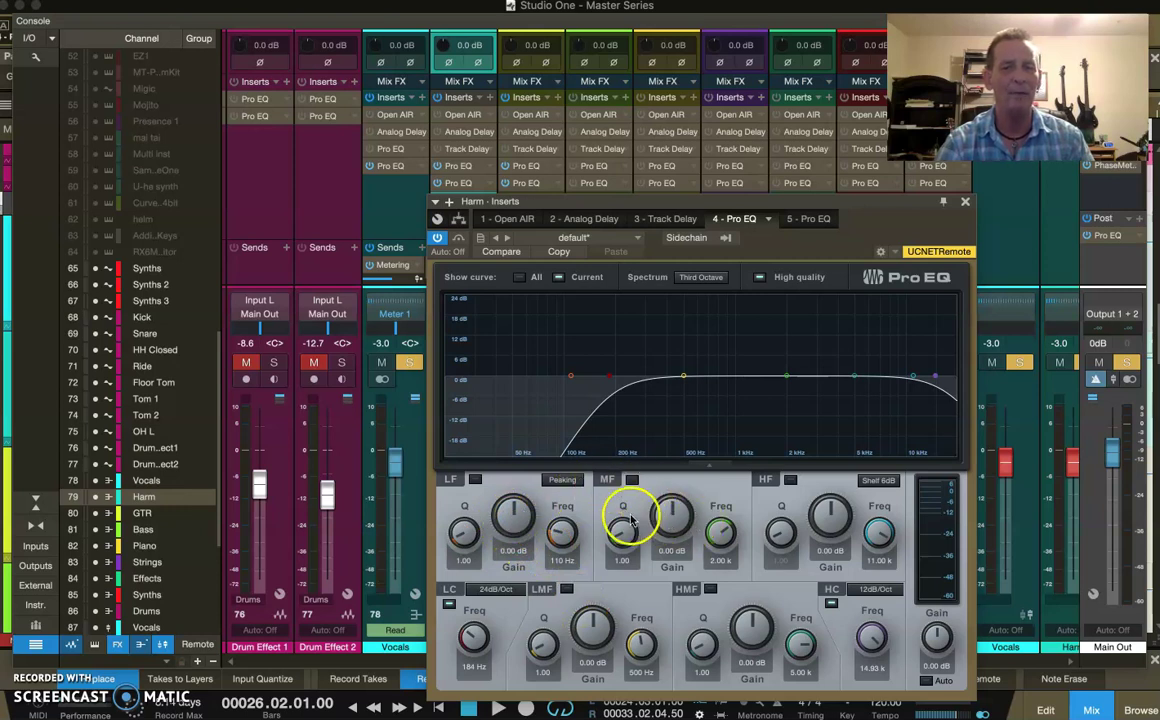
{"action": "left_click", "coordinate": [800, 218]}
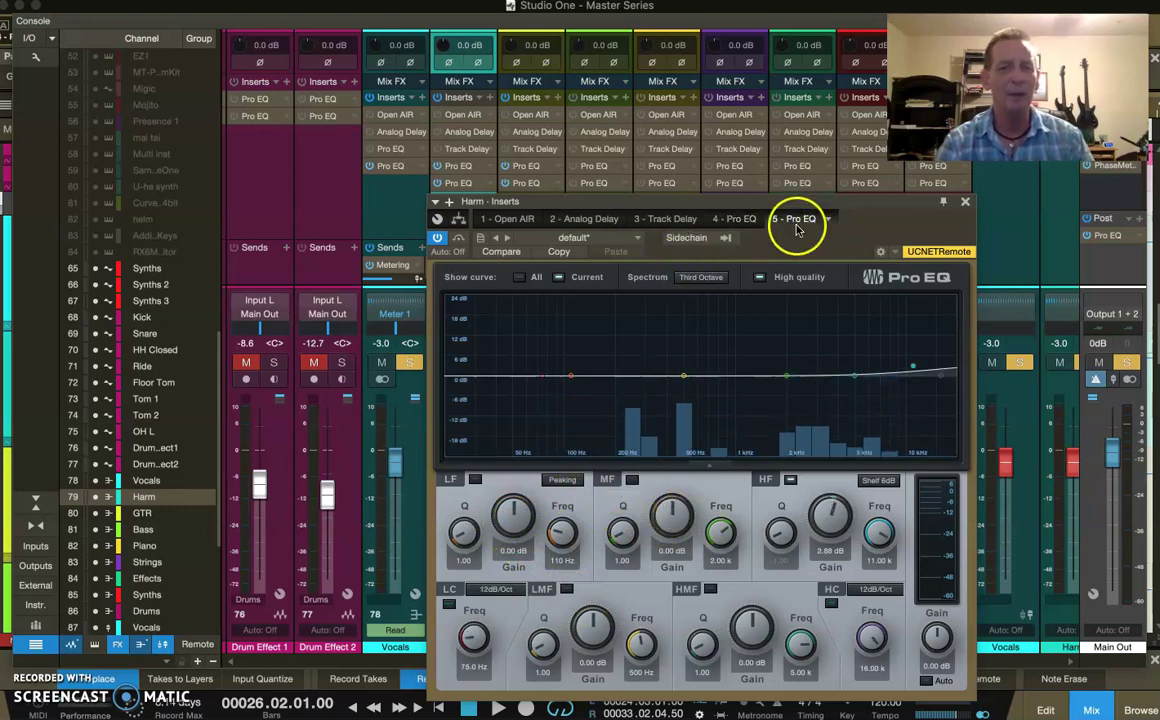
{"action": "left_click_drag", "start_coordinate": [806, 525], "coordinate": [827, 508]}
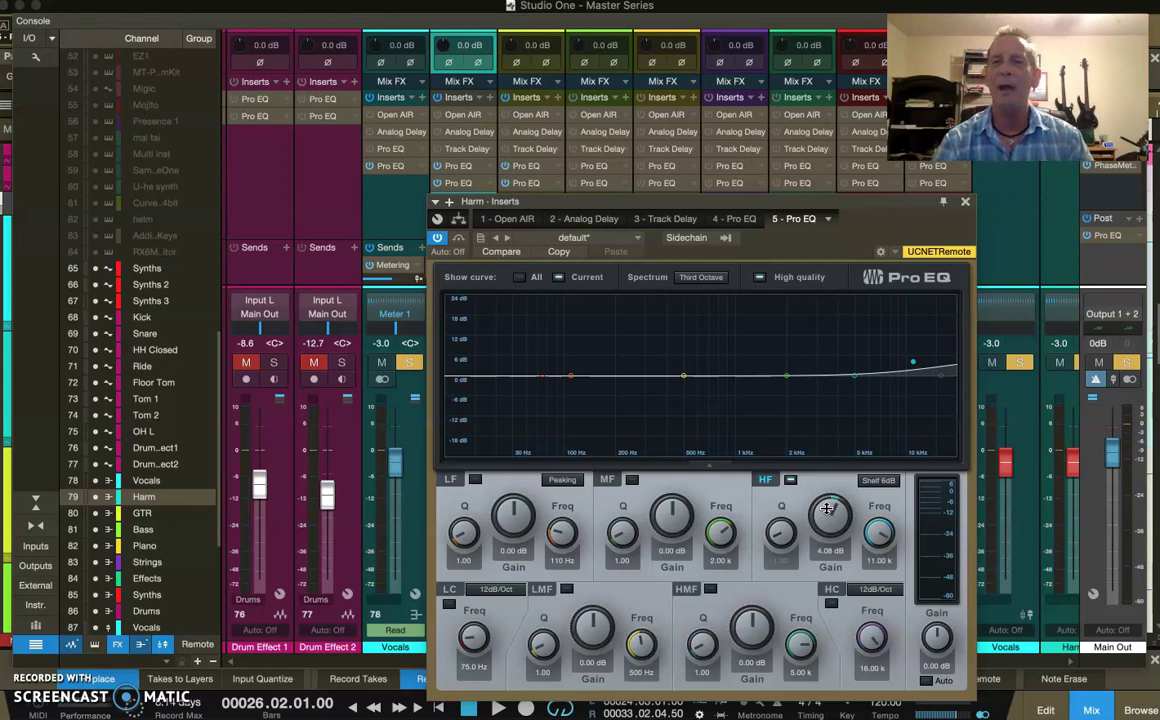
{"action": "left_click", "coordinate": [965, 202]}
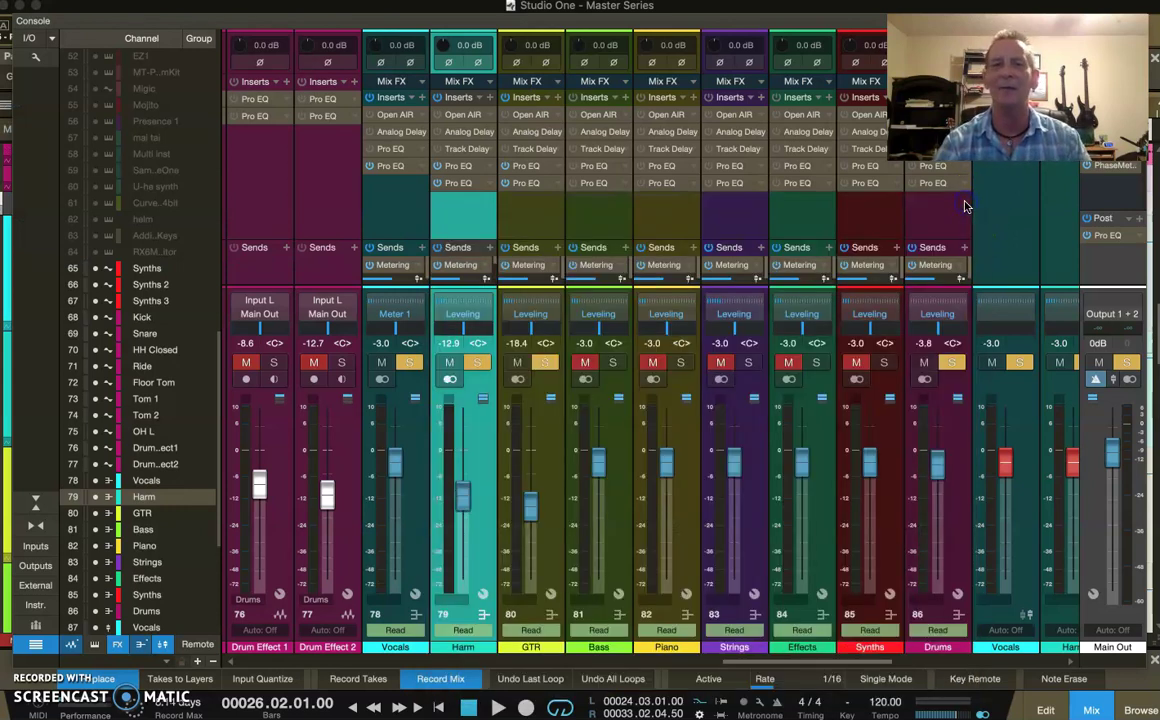
Step: Look over the individual vocal, harmony and guitar channels in the console, and return to the GTR bus
{"action": "left_click", "coordinate": [534, 222]}
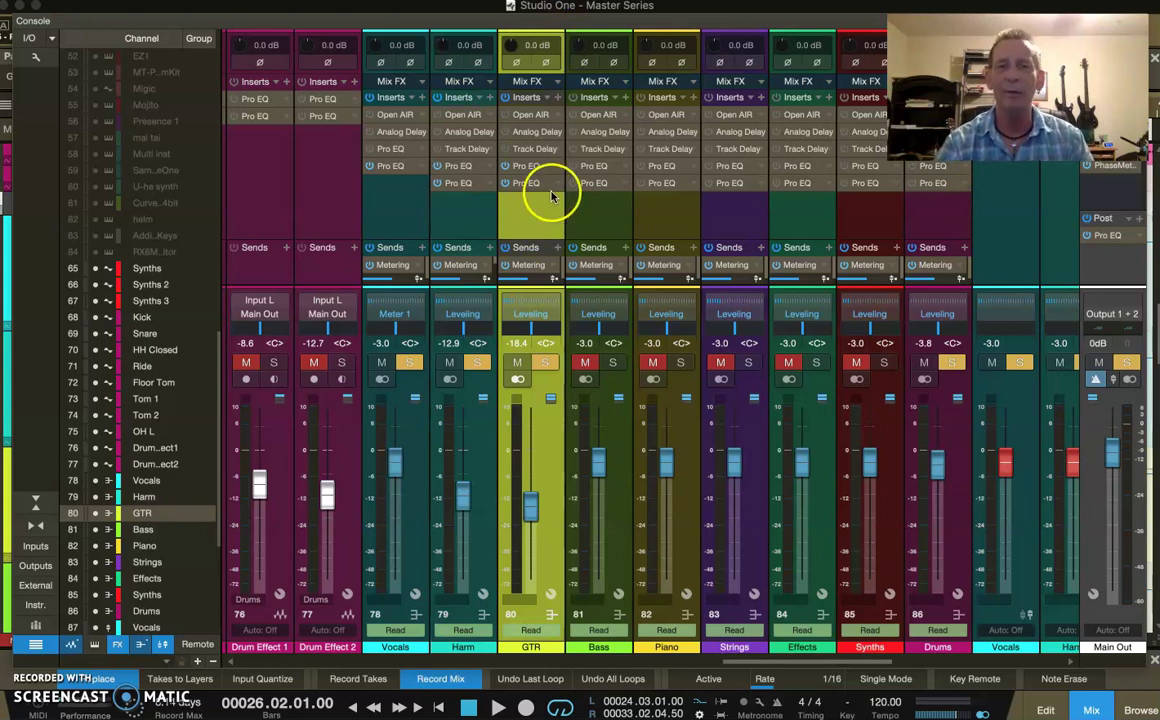
{"action": "scroll", "coordinate": [530, 215], "scroll_direction": "left", "scroll_amount": 20}
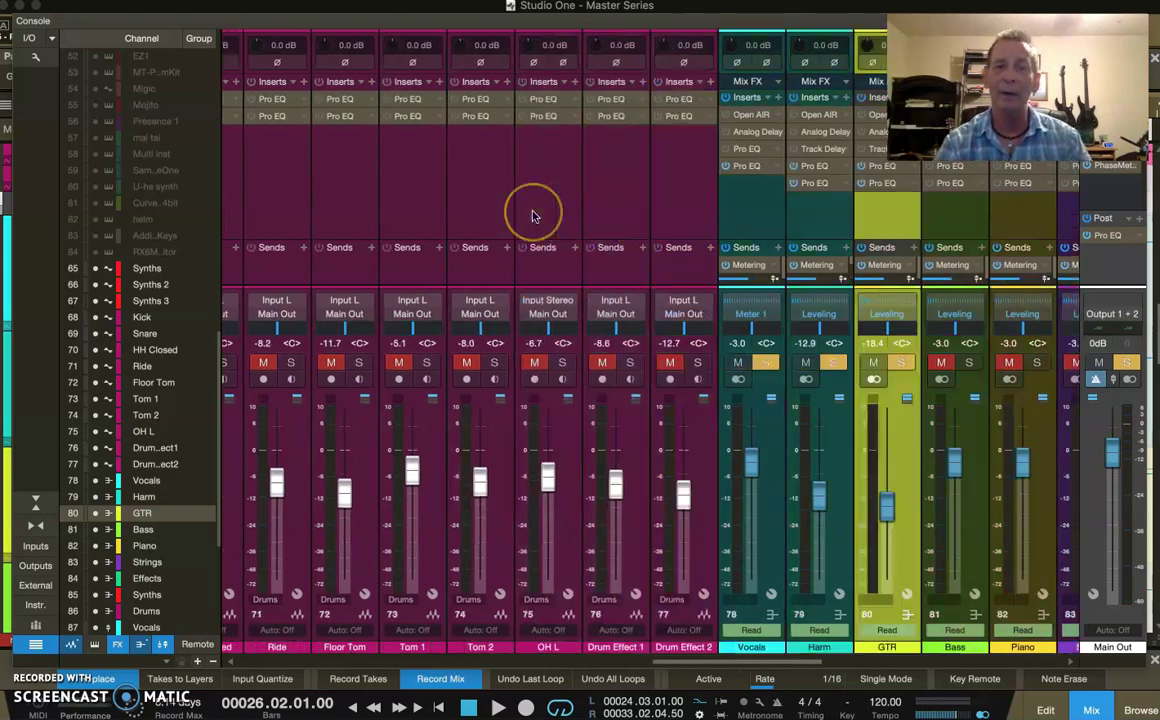
{"action": "scroll", "coordinate": [532, 215], "scroll_direction": "left", "scroll_amount": 5}
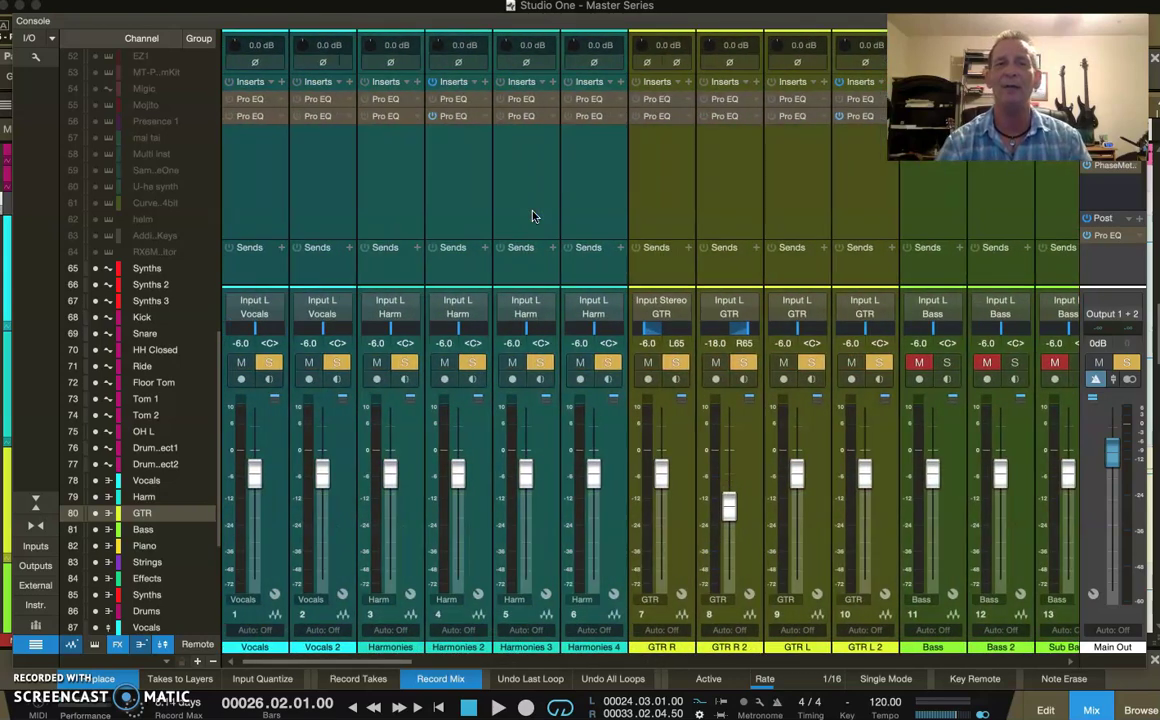
{"action": "left_click", "coordinate": [650, 240]}
{"action": "left_click", "coordinate": [834, 228]}
{"action": "left_click", "coordinate": [800, 210]}
{"action": "left_click", "coordinate": [717, 210]}
{"action": "scroll", "coordinate": [717, 210], "scroll_direction": "right", "scroll_amount": 15}
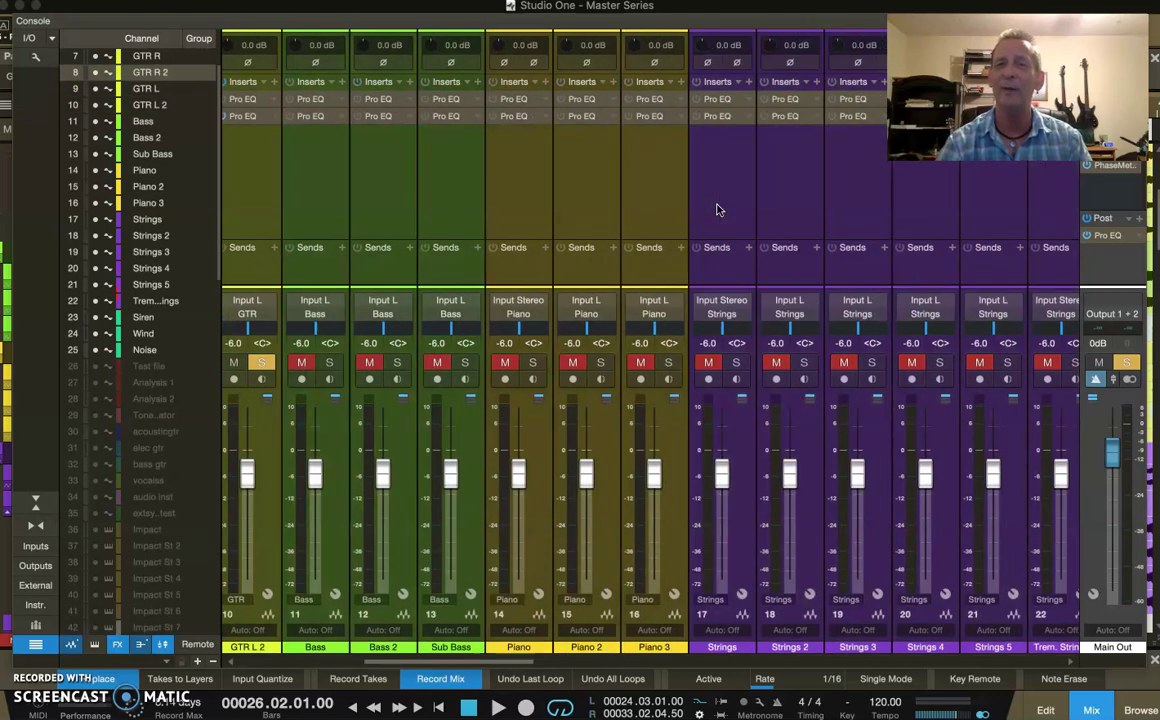
{"action": "scroll", "coordinate": [717, 210], "scroll_direction": "right", "scroll_amount": 10}
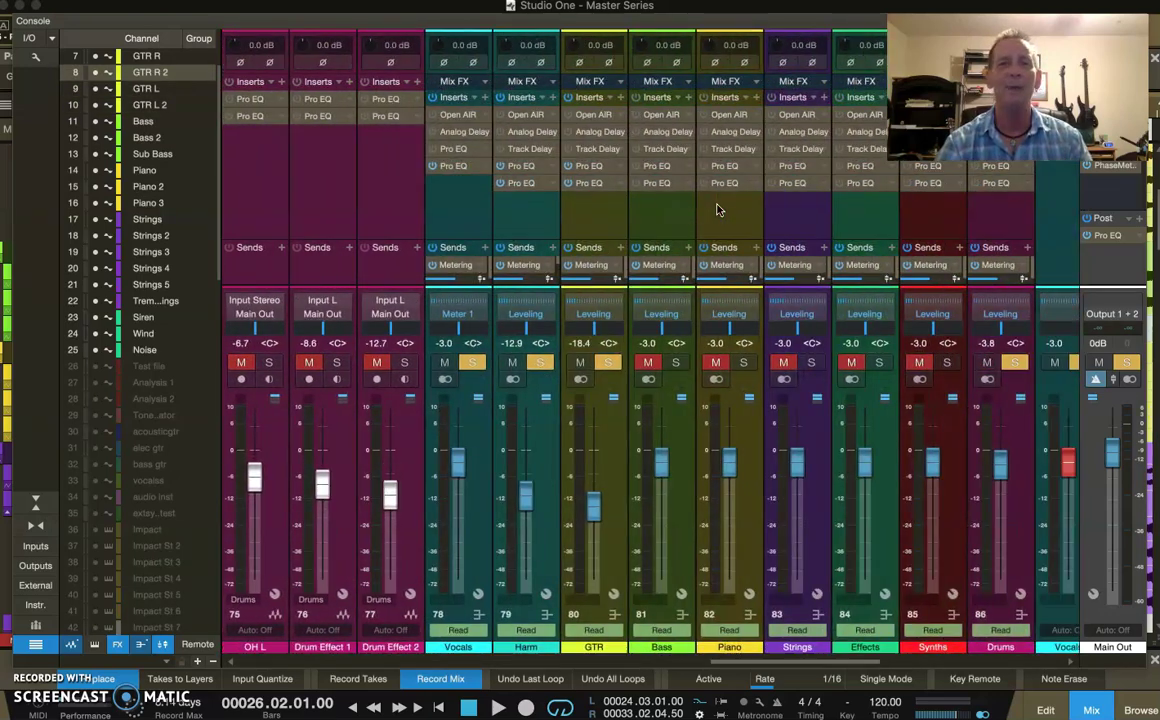
{"action": "left_click", "coordinate": [580, 218]}
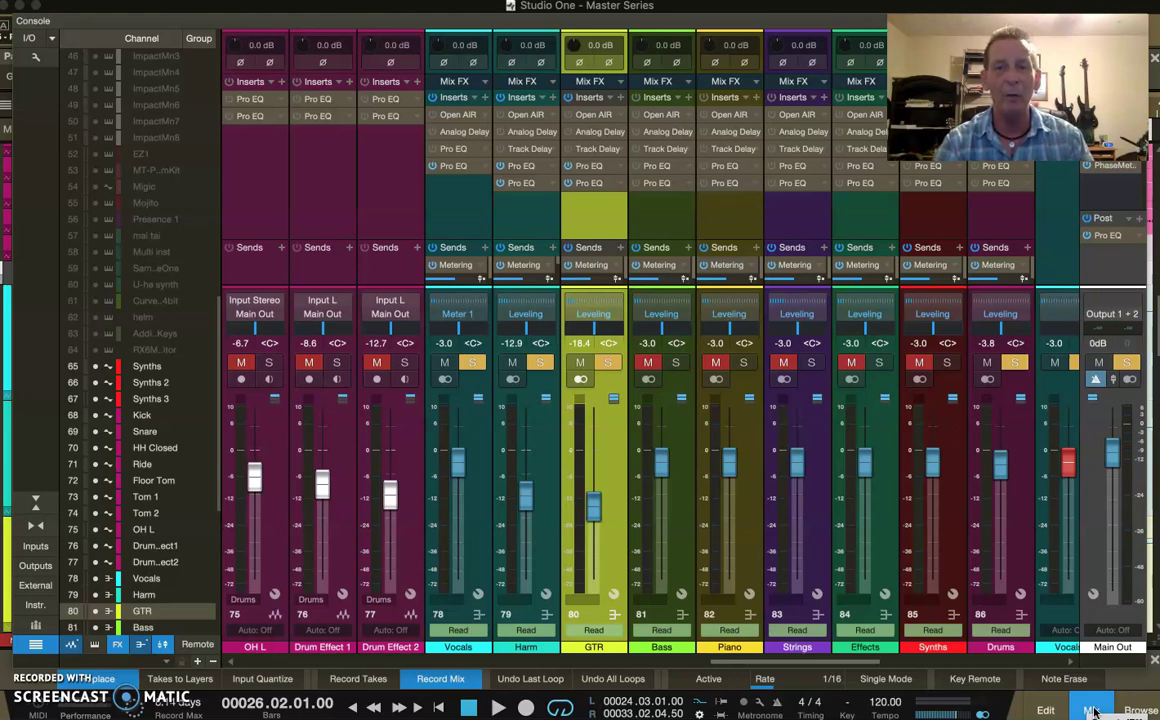
Step: Open the Level Meter insert on the Metering bus to examine it, and close its window
{"action": "scroll", "coordinate": [1005, 510], "scroll_direction": "right", "scroll_amount": 5}
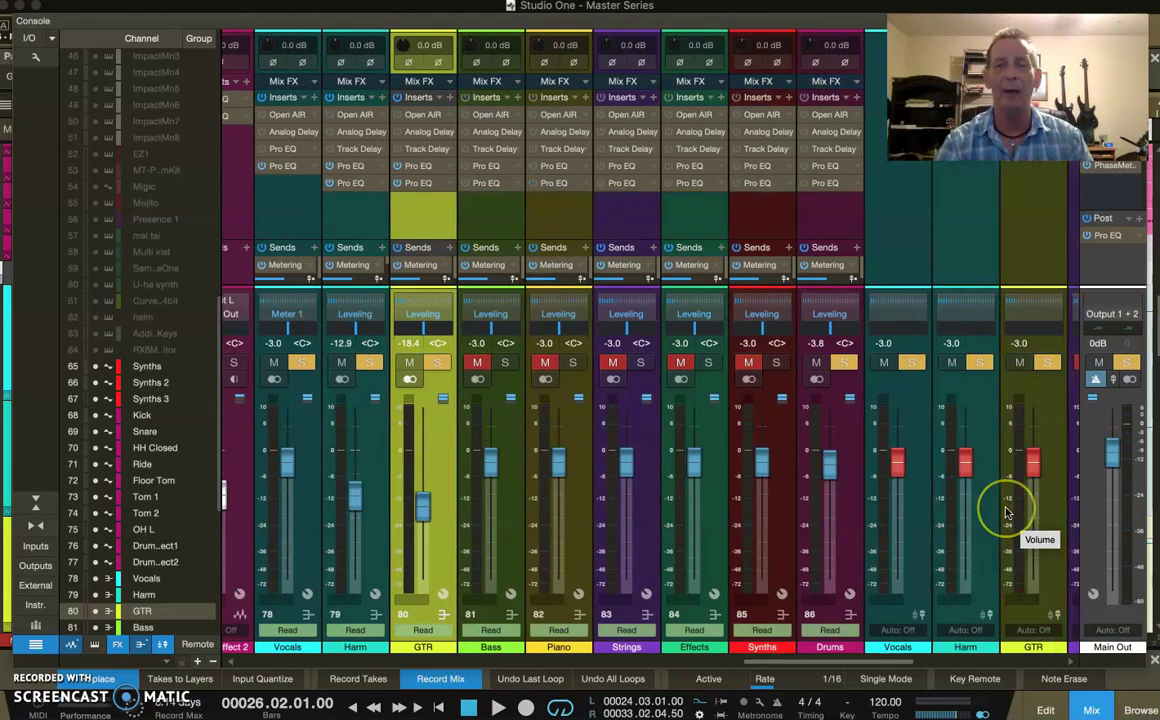
{"action": "scroll", "coordinate": [1007, 512], "scroll_direction": "right", "scroll_amount": 8}
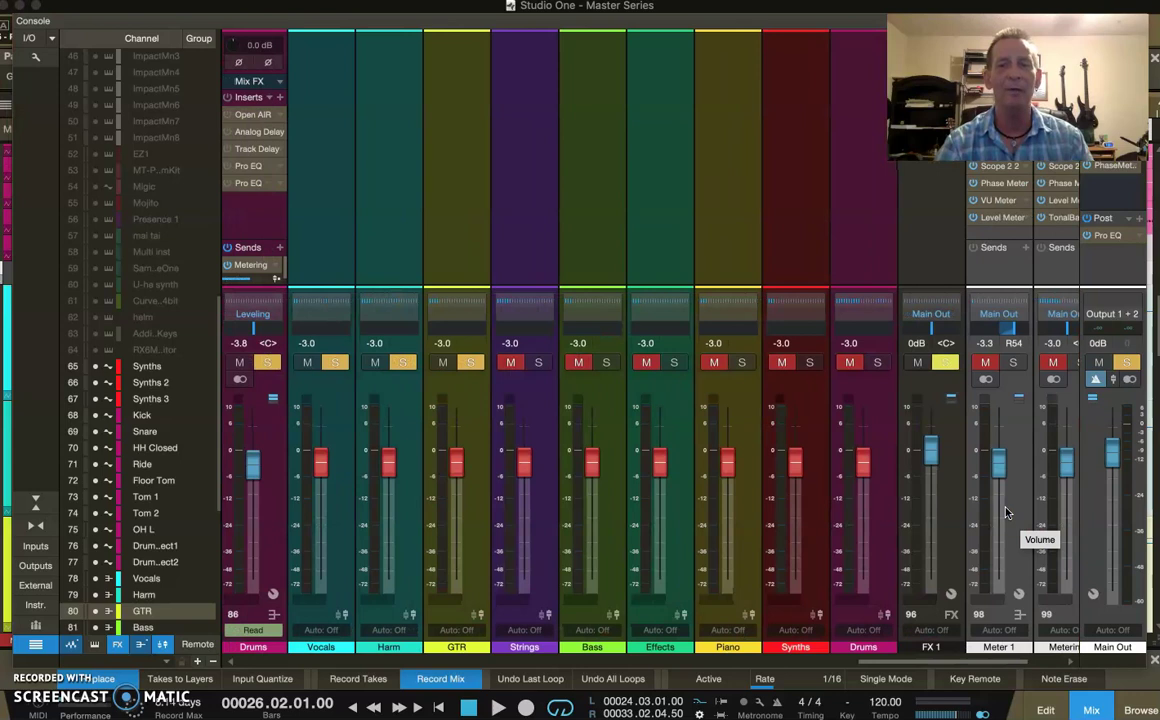
{"action": "right_click", "coordinate": [980, 204]}
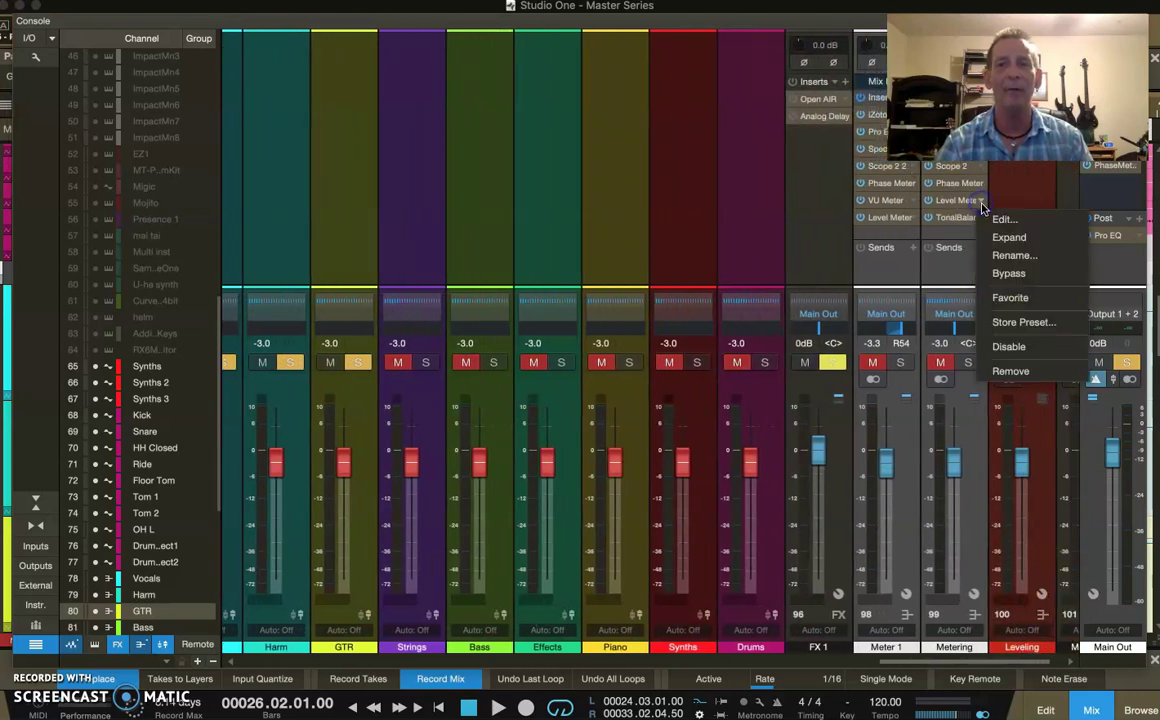
{"action": "left_click", "coordinate": [998, 220]}
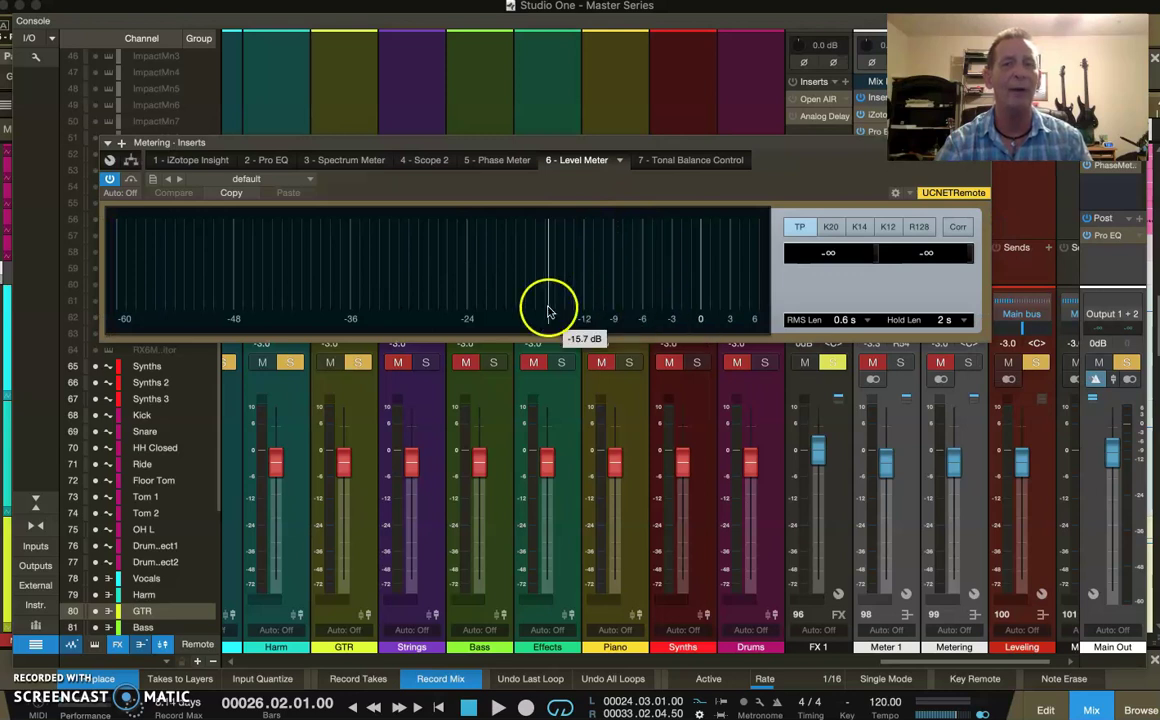
{"action": "left_click", "coordinate": [975, 158]}
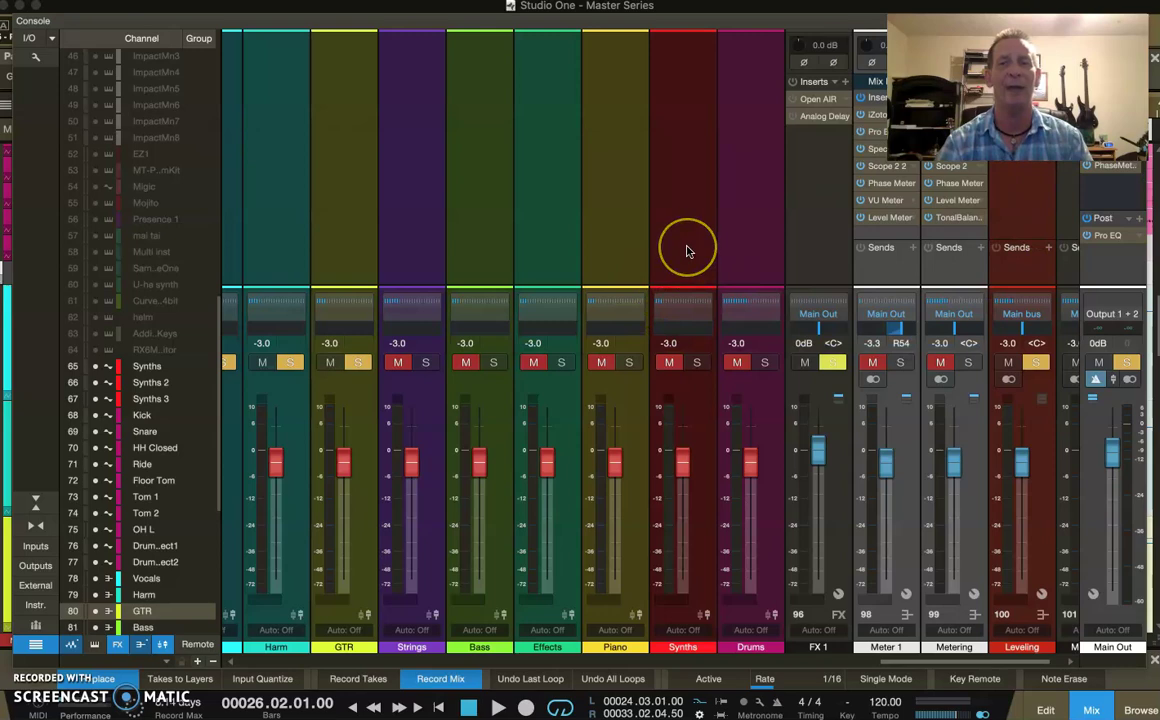
Step: Return to the main busses in the console and go over the Vocals, Harm and GTR busses, ending on GTR
{"action": "scroll", "coordinate": [681, 251], "scroll_direction": "left", "scroll_amount": 5}
{"action": "scroll", "coordinate": [686, 251], "scroll_direction": "left", "scroll_amount": 5}
{"action": "left_click", "coordinate": [519, 205]}
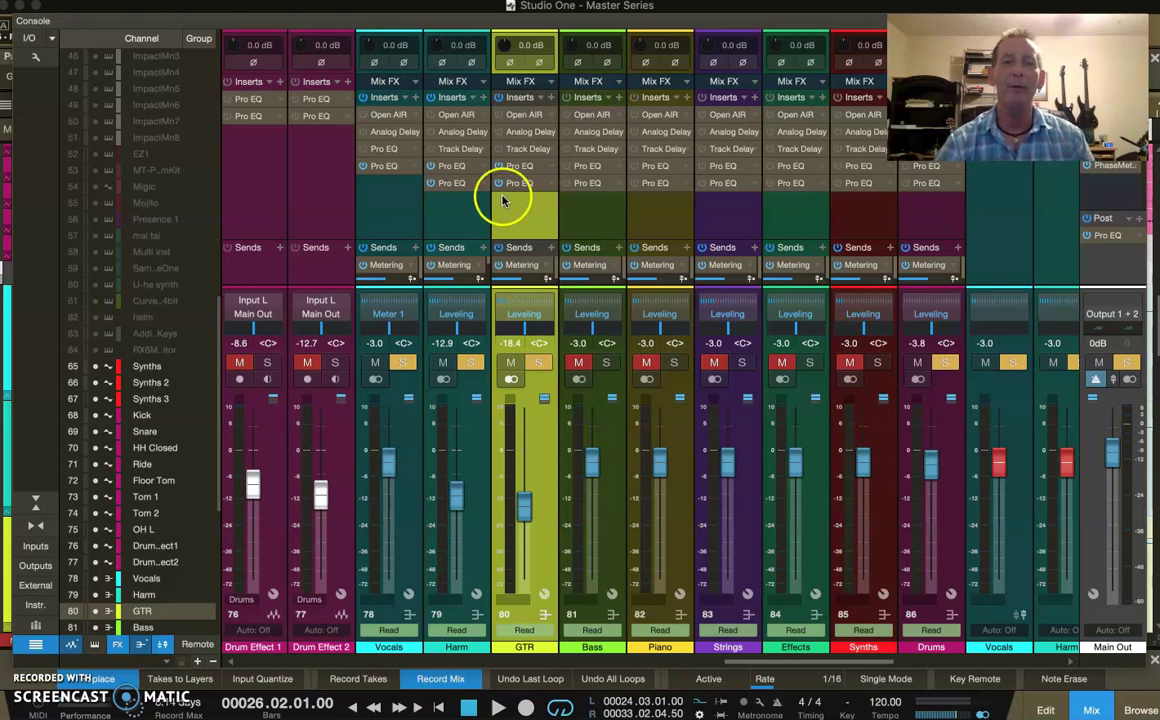
{"action": "left_click", "coordinate": [378, 211]}
{"action": "left_click", "coordinate": [455, 220]}
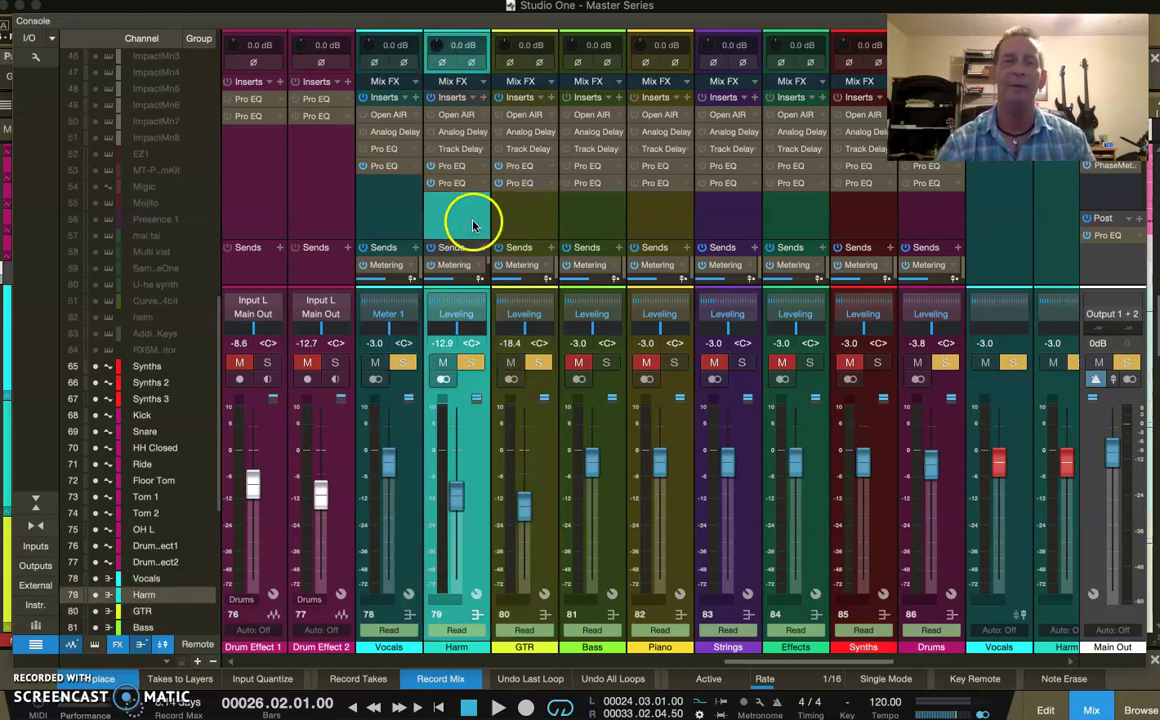
{"action": "left_click", "coordinate": [532, 222]}
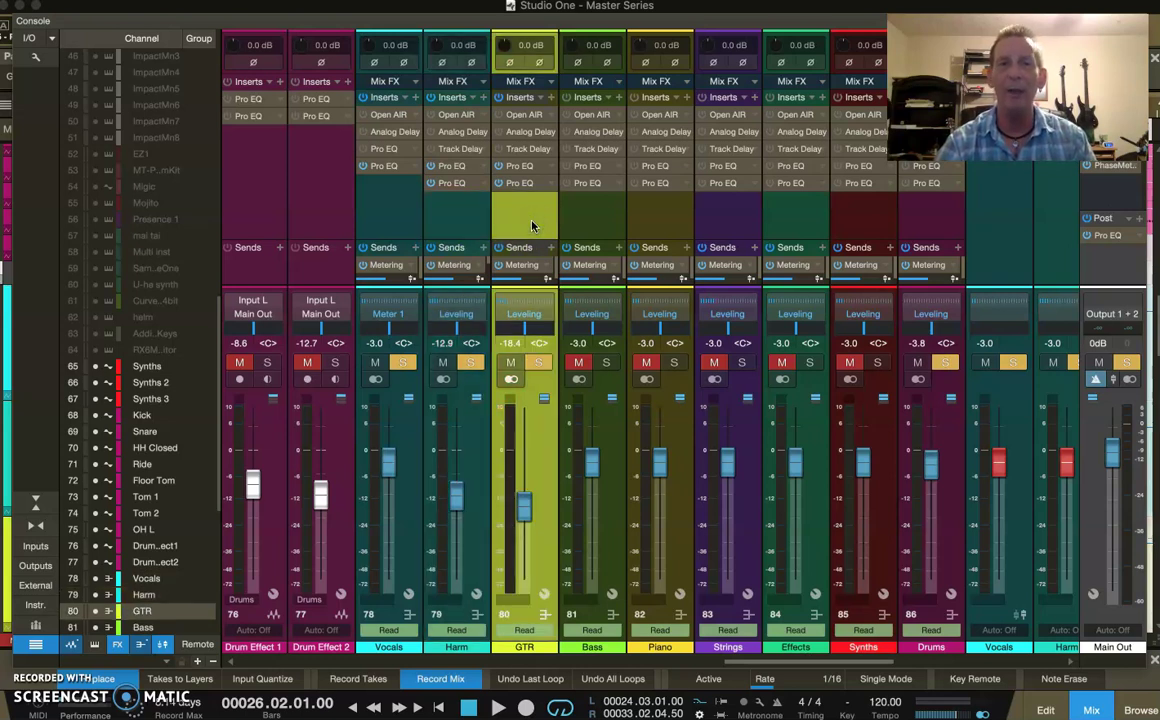
{"action": "left_click", "coordinate": [548, 212]}
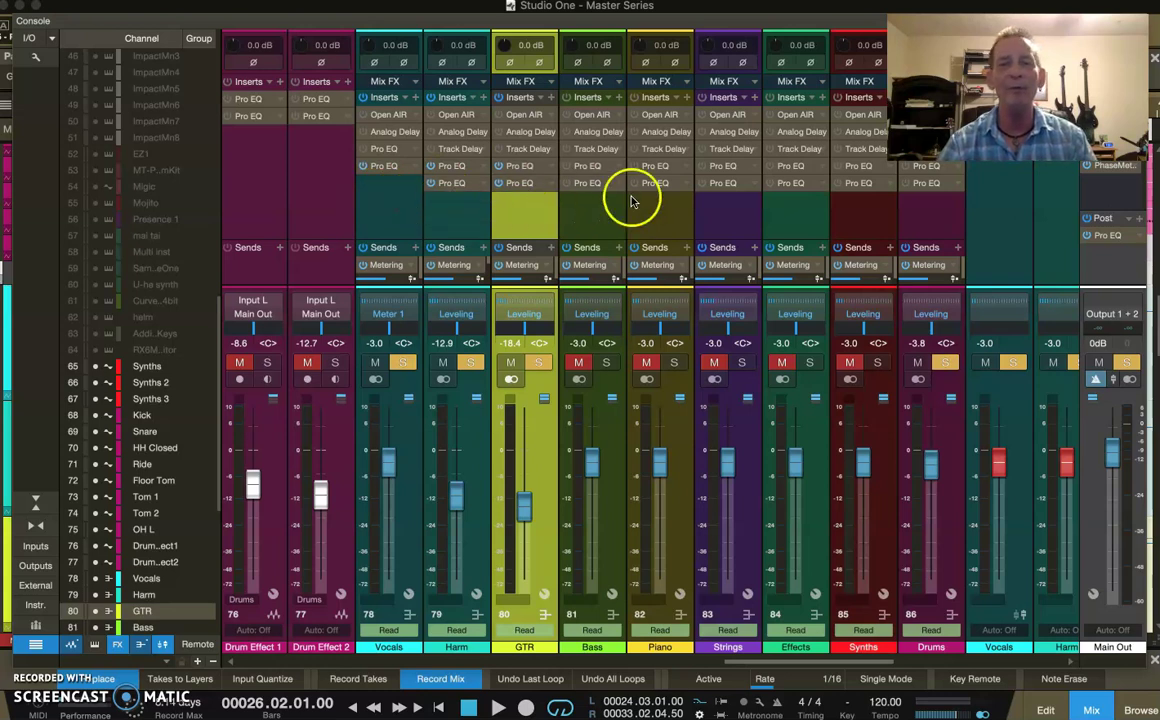
Step: Step through every bus channel from Vocals to Drums one by one, and return to the GTR bus
{"action": "left_click", "coordinate": [386, 200]}
{"action": "left_click", "coordinate": [459, 217]}
{"action": "left_click", "coordinate": [525, 214]}
{"action": "left_click", "coordinate": [592, 214]}
{"action": "left_click", "coordinate": [660, 214]}
{"action": "left_click", "coordinate": [728, 214]}
{"action": "left_click", "coordinate": [797, 218]}
{"action": "left_click", "coordinate": [862, 218]}
{"action": "left_click", "coordinate": [932, 218]}
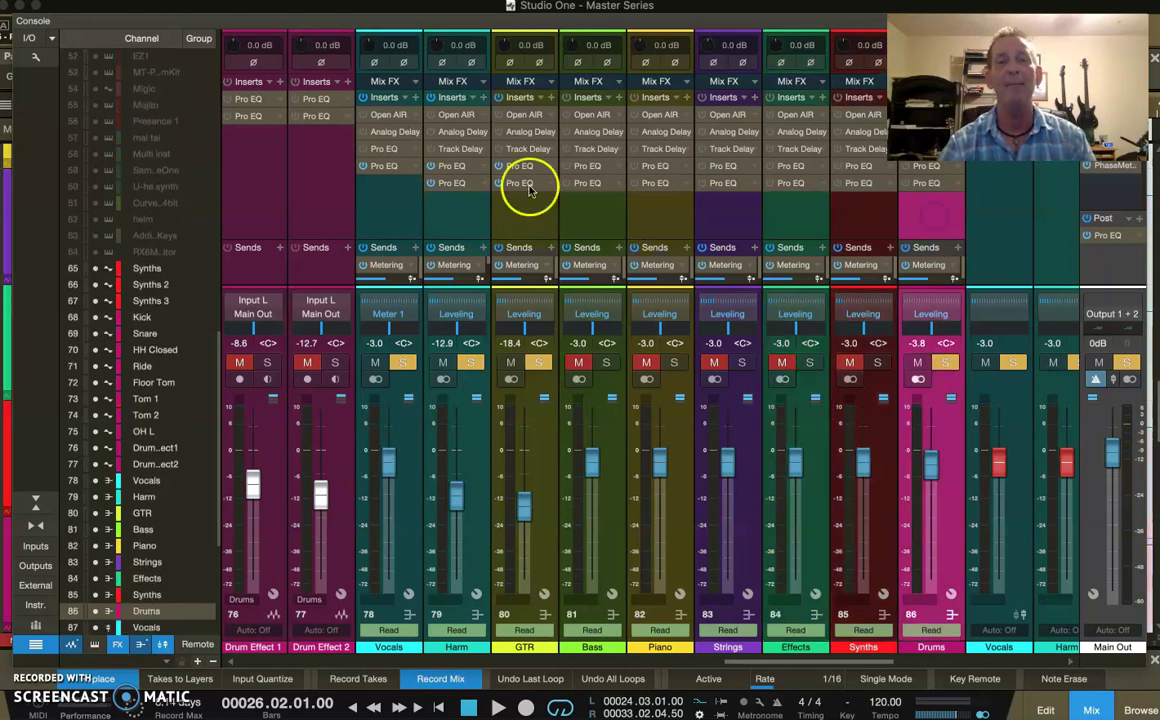
{"action": "left_click", "coordinate": [520, 222]}
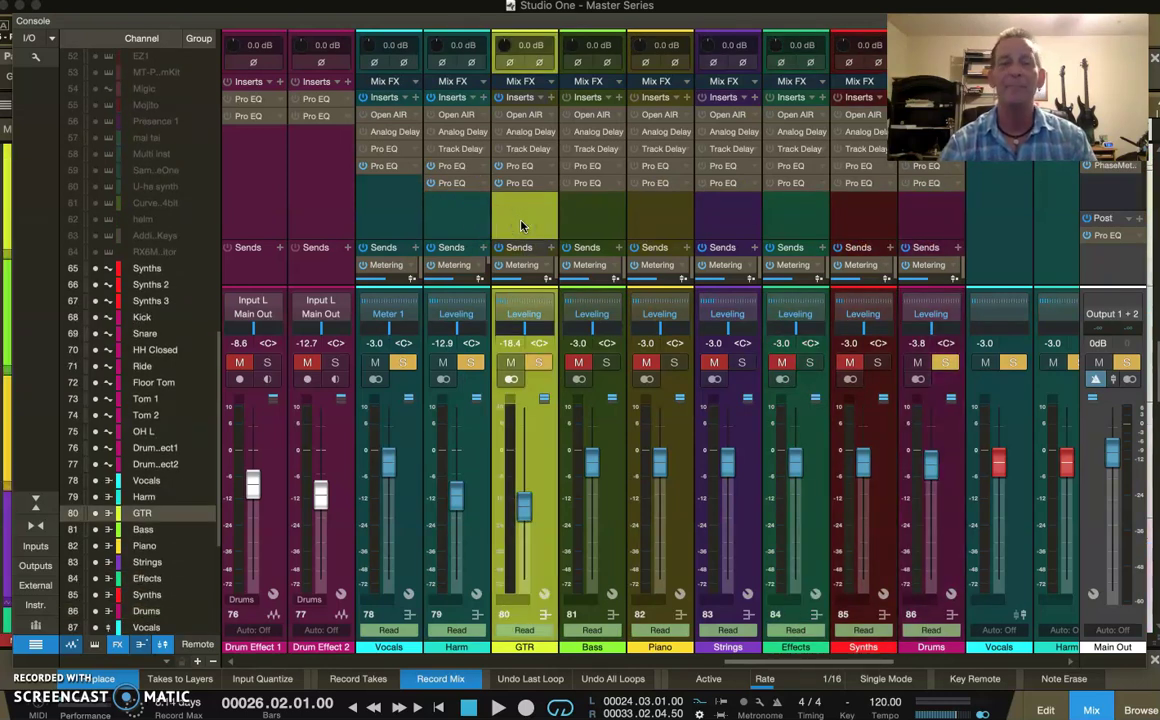
Step: Review the instrument tracks in the arrangement down to Drum Effect 2, and return to the vocal and guitar tracks
{"action": "left_click", "coordinate": [1091, 708]}
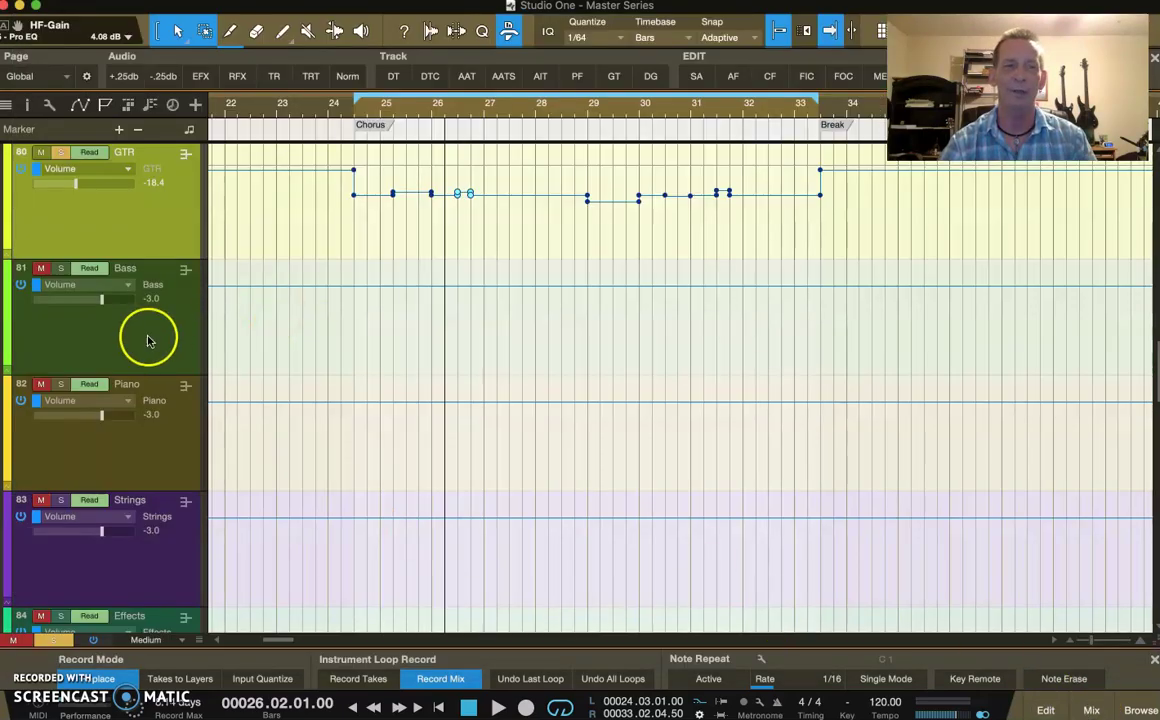
{"action": "key", "text": "a"}
{"action": "scroll", "coordinate": [147, 340], "scroll_direction": "up", "scroll_amount": 8}
{"action": "scroll", "coordinate": [148, 331], "scroll_direction": "down", "scroll_amount": 15}
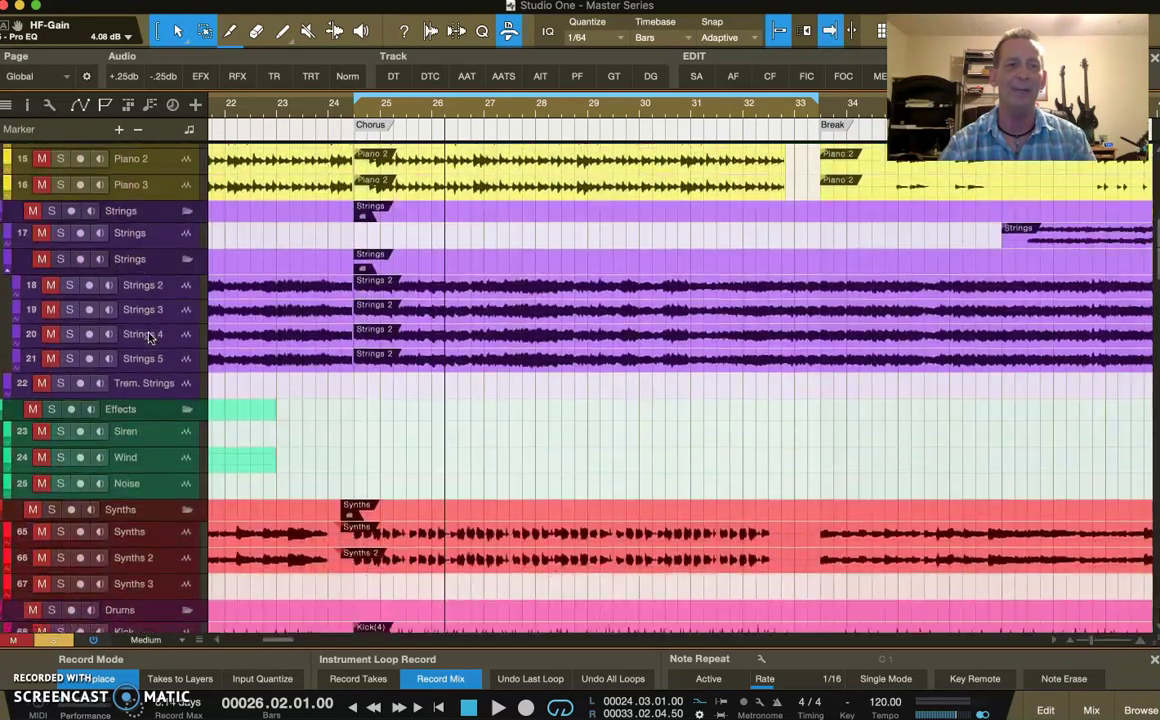
{"action": "scroll", "coordinate": [153, 329], "scroll_direction": "down", "scroll_amount": 5}
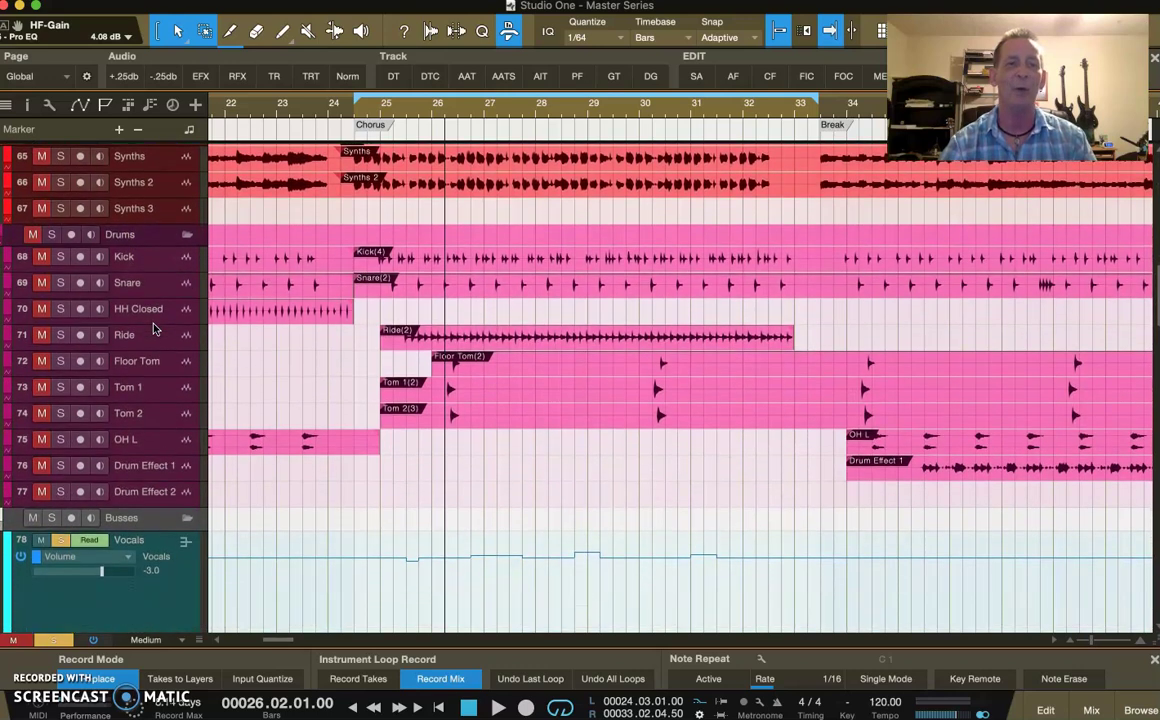
{"action": "left_click", "coordinate": [152, 488]}
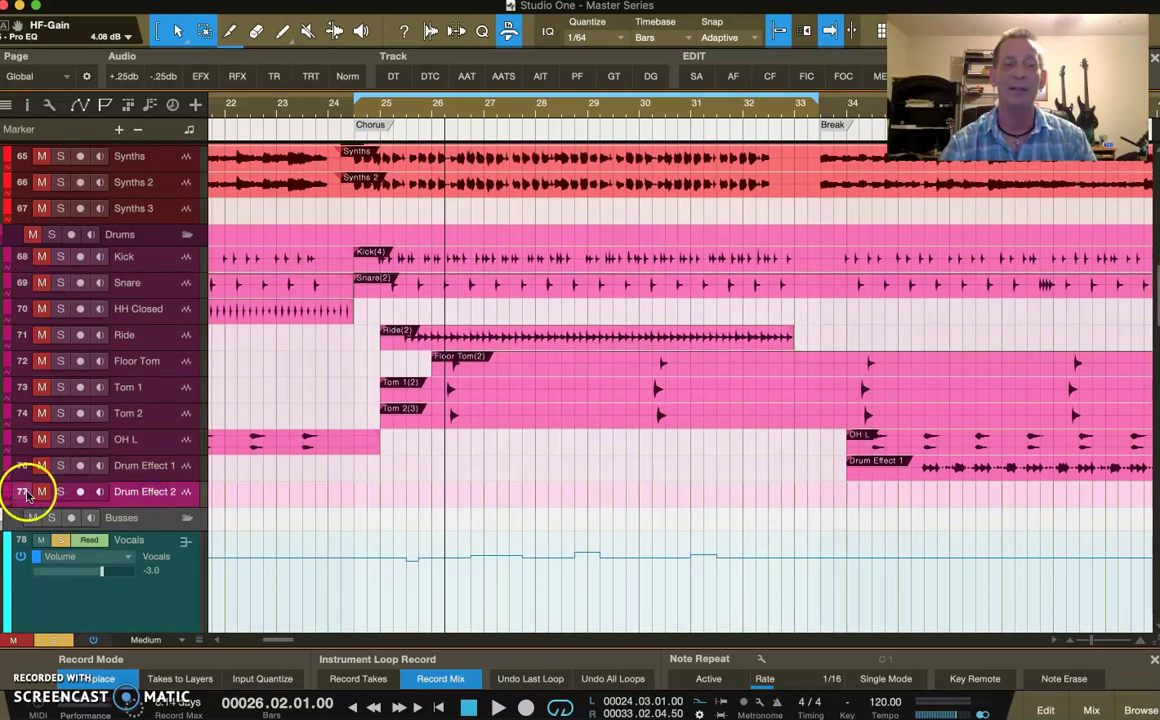
{"action": "scroll", "coordinate": [77, 413], "scroll_direction": "up", "scroll_amount": 20}
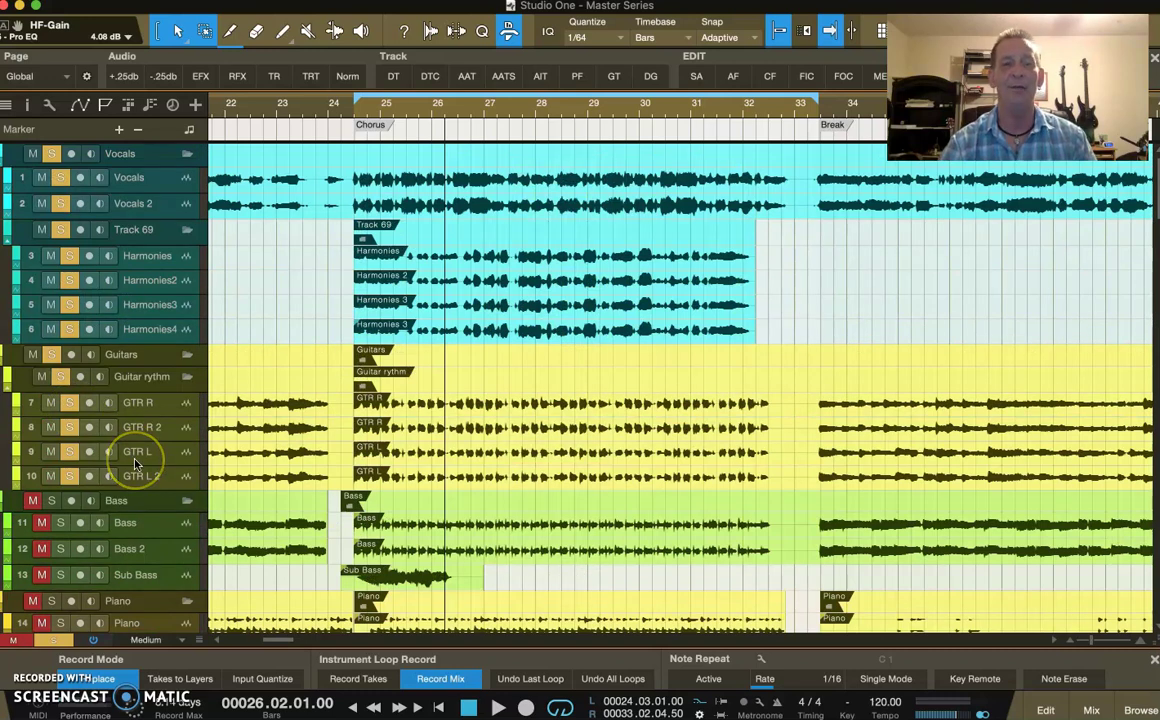
Step: Reopen the console and compare the GTR and Bass busses, continuing through the Piano, Strings and Effects busses
{"action": "left_click", "coordinate": [1092, 709]}
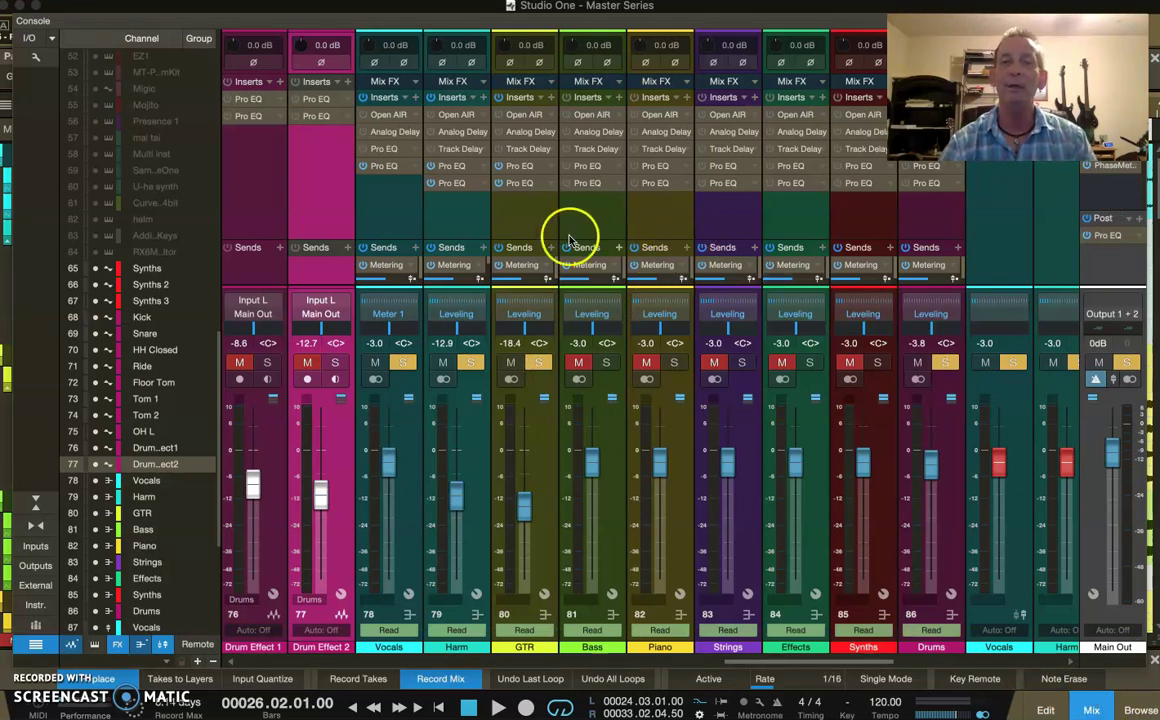
{"action": "left_click", "coordinate": [522, 212]}
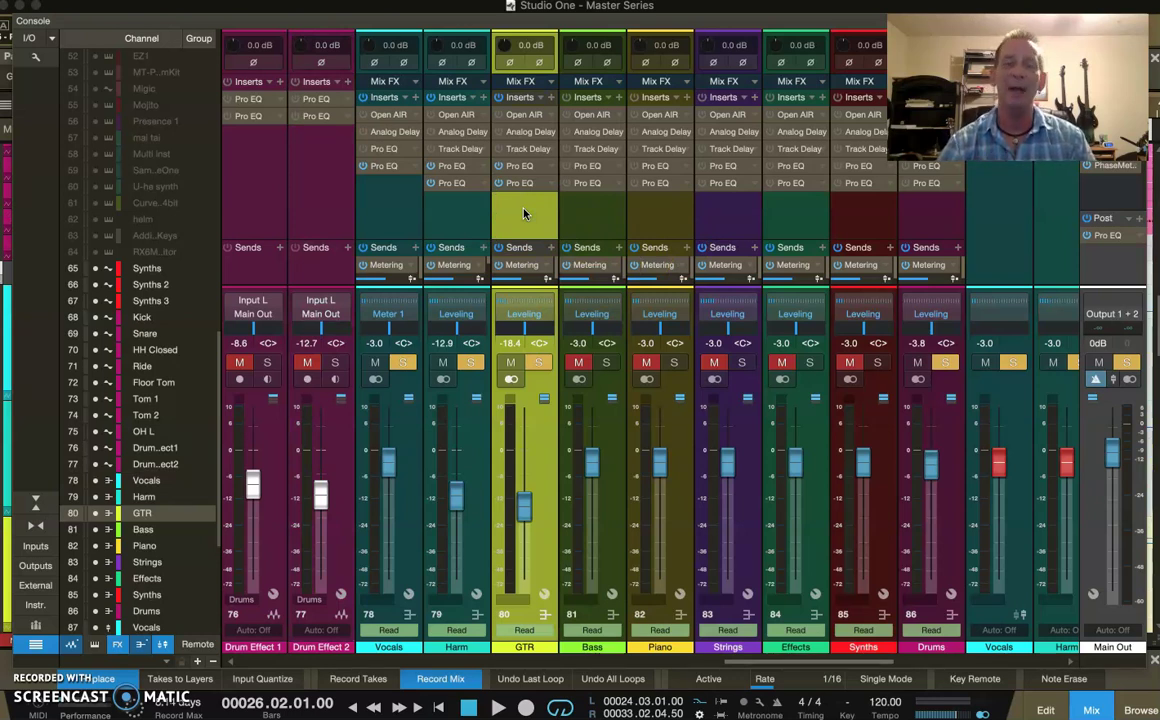
{"action": "left_click", "coordinate": [590, 220]}
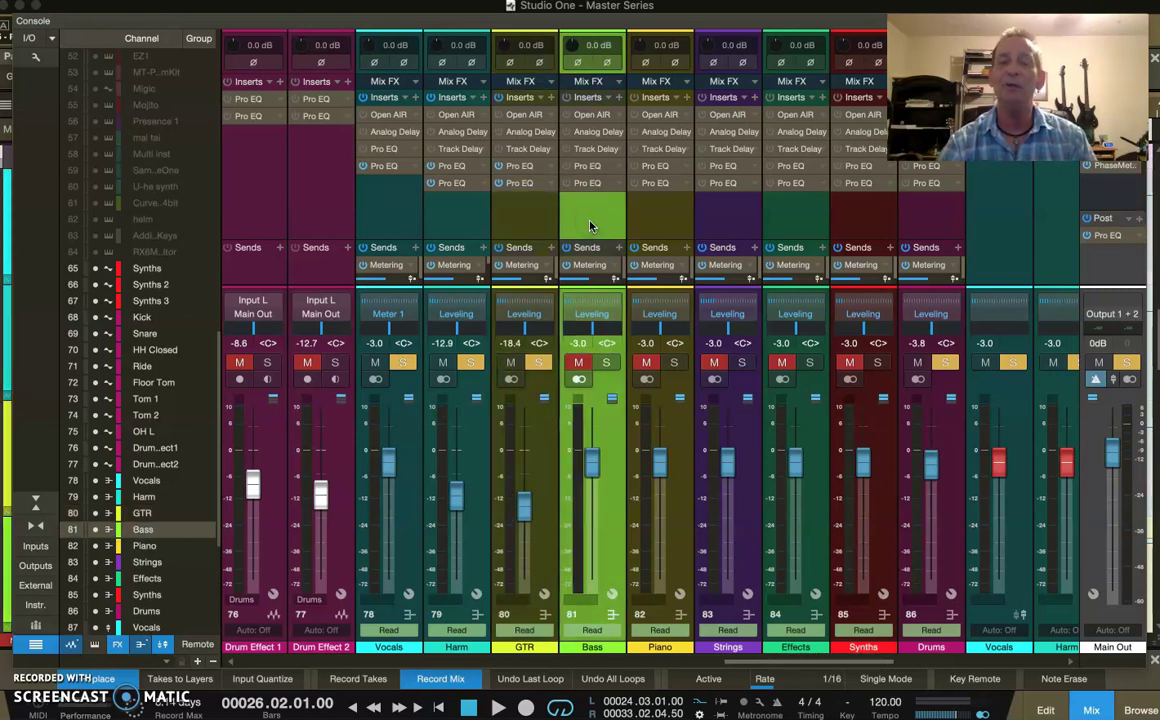
{"action": "left_click", "coordinate": [590, 226]}
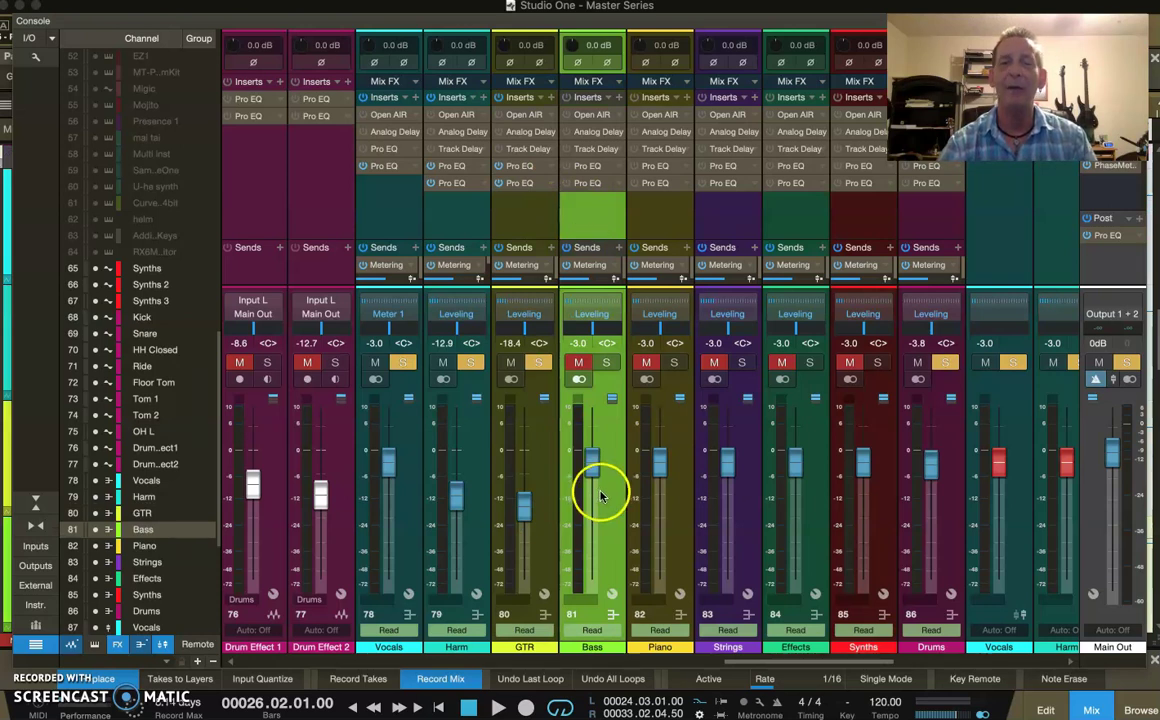
{"action": "left_click", "coordinate": [531, 219]}
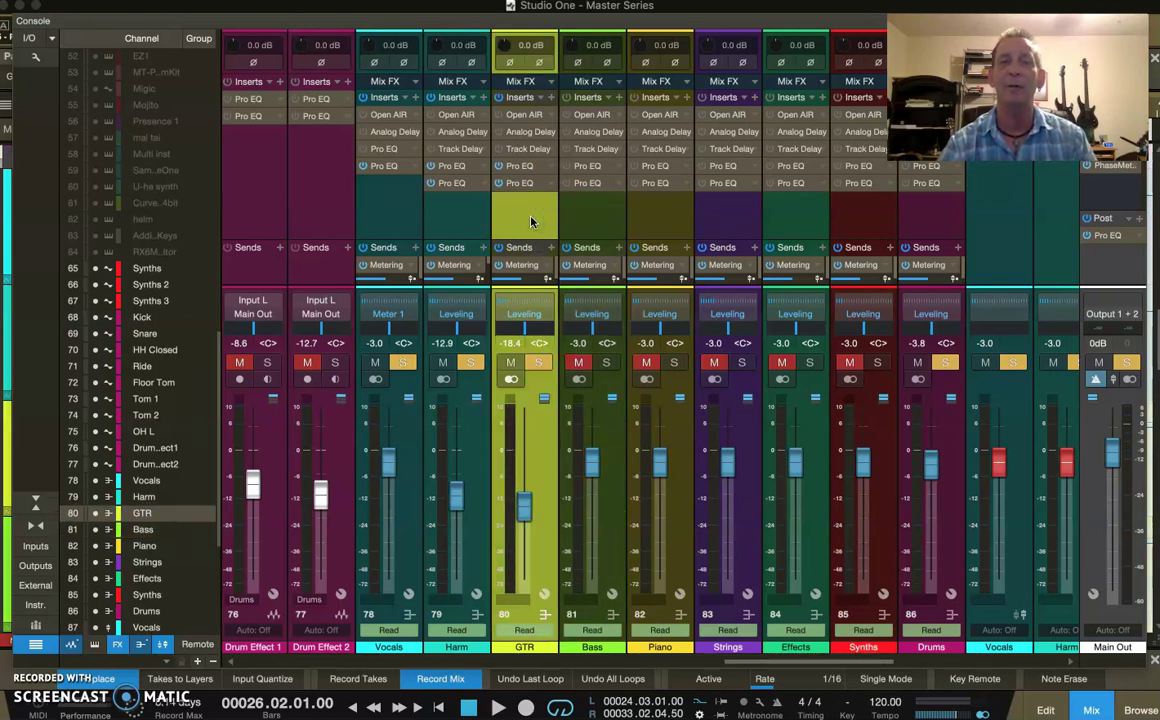
{"action": "left_click", "coordinate": [602, 224]}
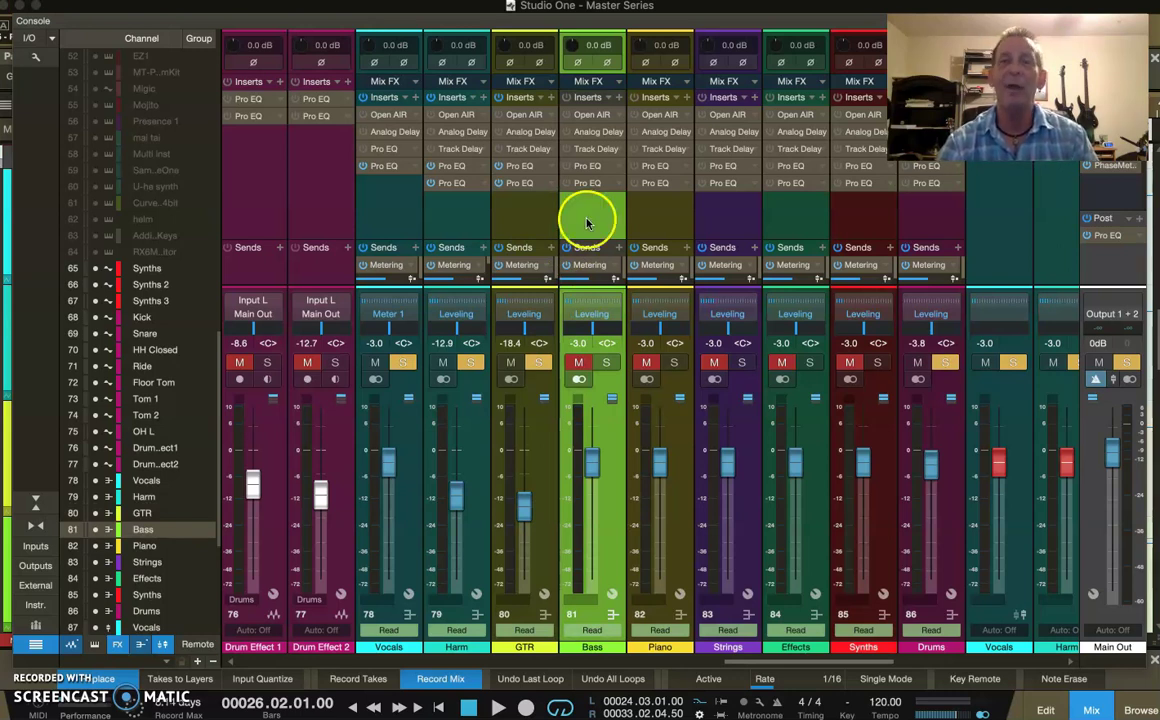
{"action": "left_click", "coordinate": [655, 205]}
{"action": "left_click", "coordinate": [735, 208]}
{"action": "left_click", "coordinate": [806, 215]}
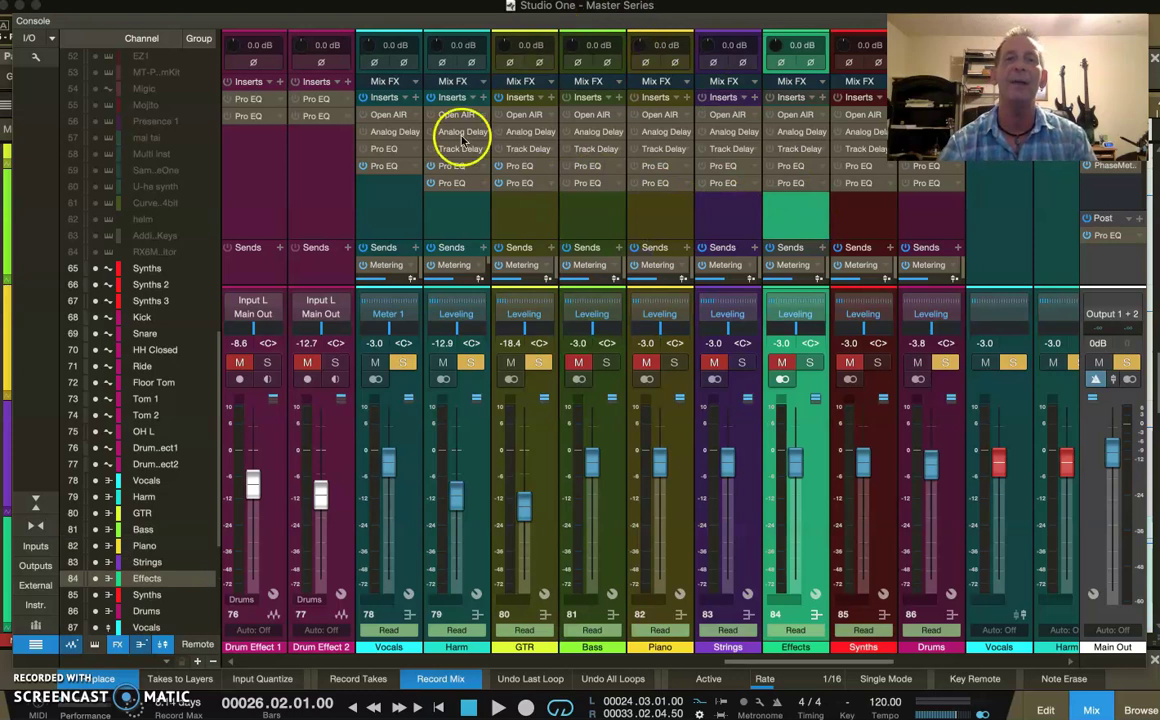
Step: Compare the GTR bus with the Harm, Bass and Vocals busses, ending on the Bass bus
{"action": "left_click", "coordinate": [525, 214]}
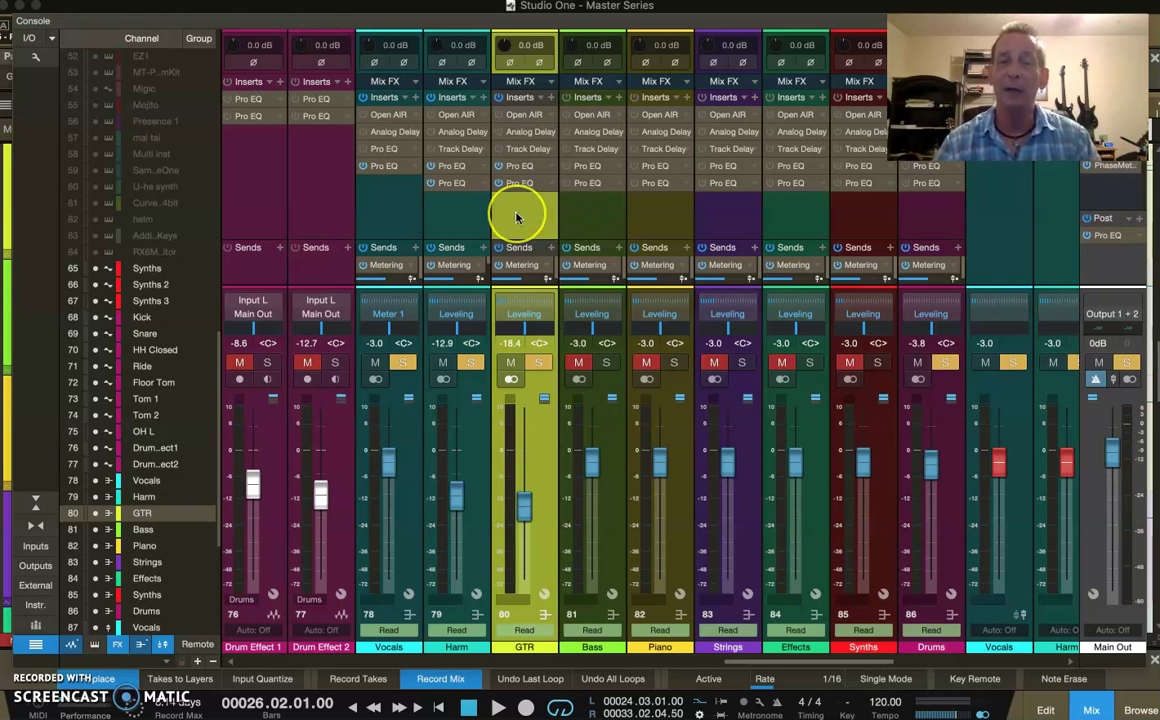
{"action": "left_click", "coordinate": [461, 215]}
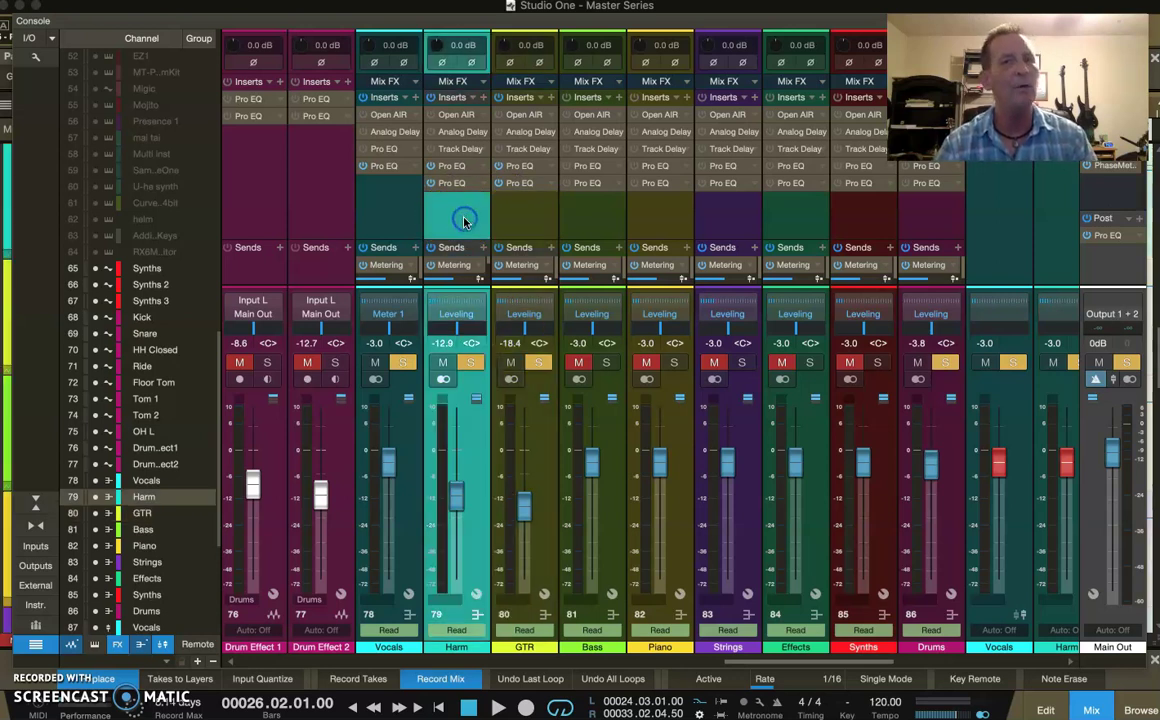
{"action": "left_click", "coordinate": [531, 222]}
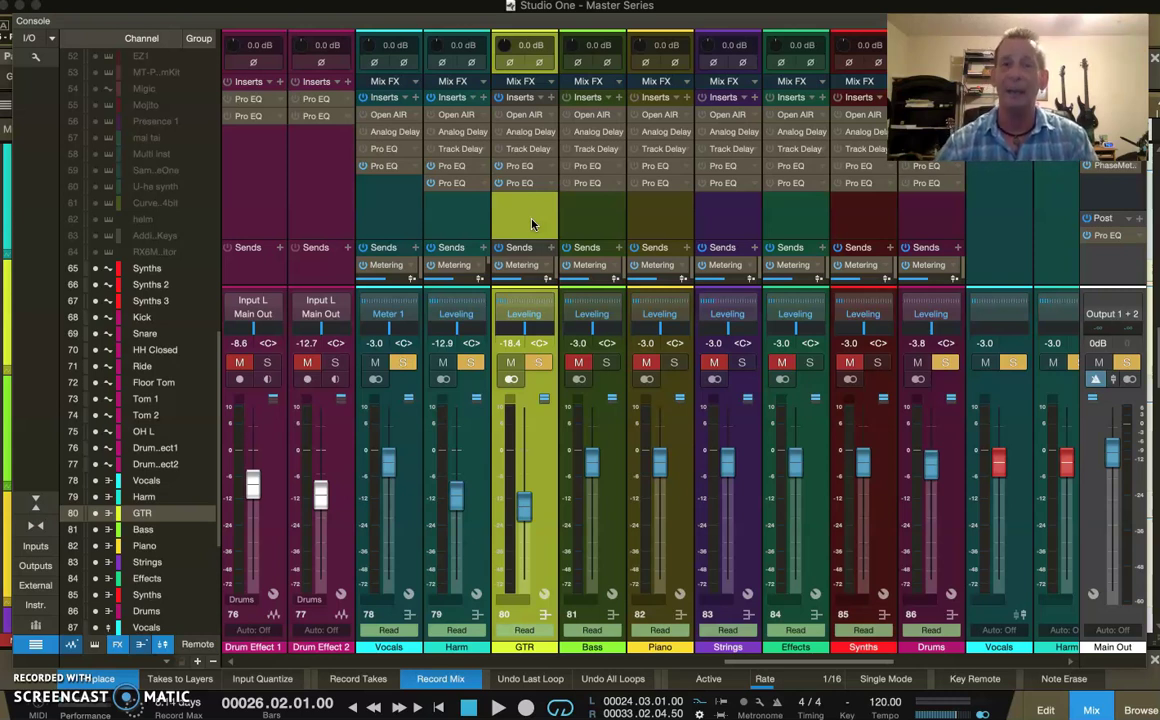
{"action": "left_click", "coordinate": [604, 225]}
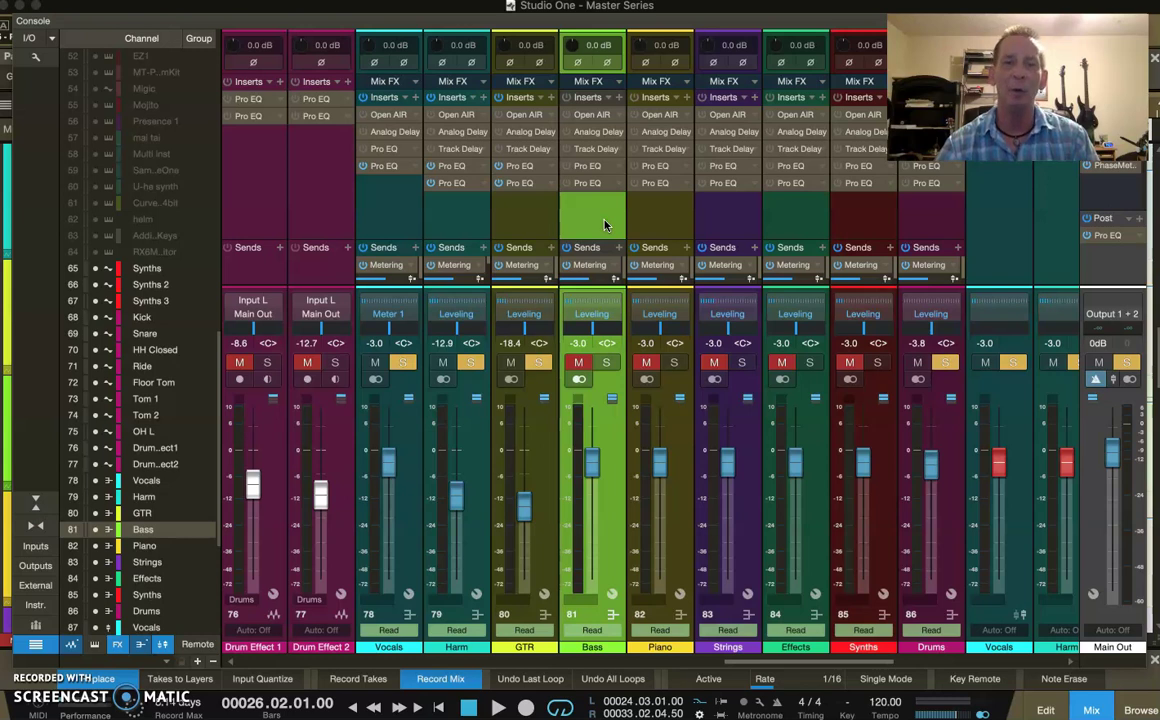
{"action": "left_click", "coordinate": [529, 218]}
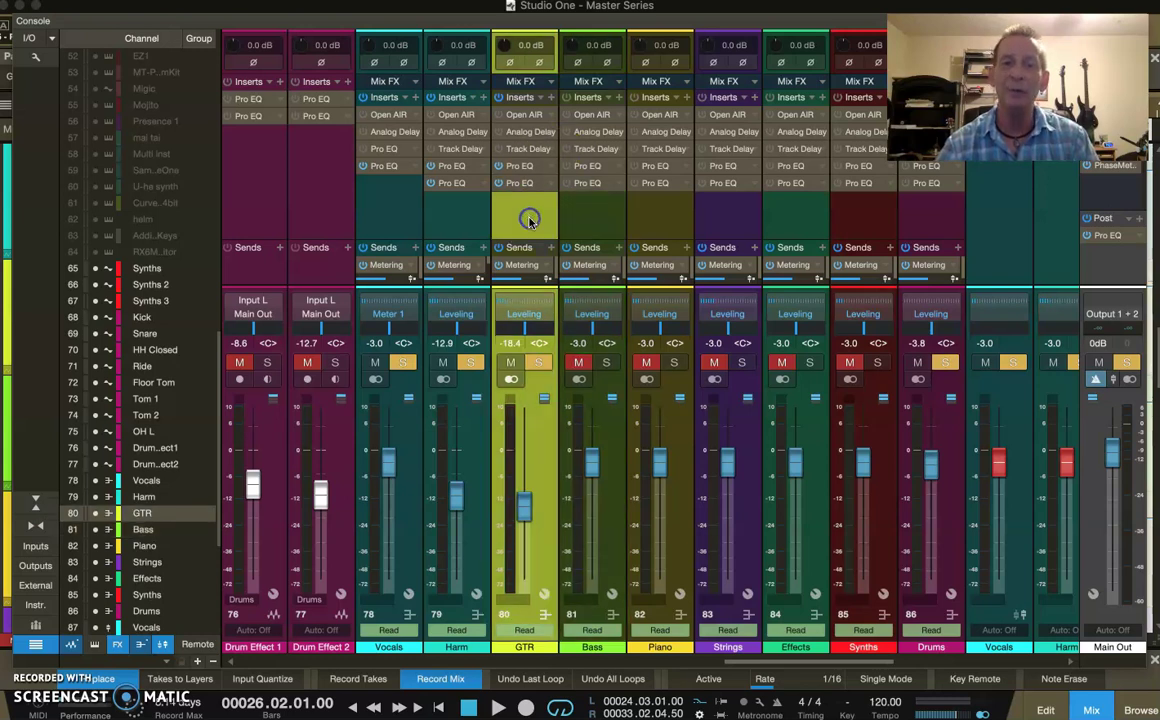
{"action": "left_click", "coordinate": [604, 226]}
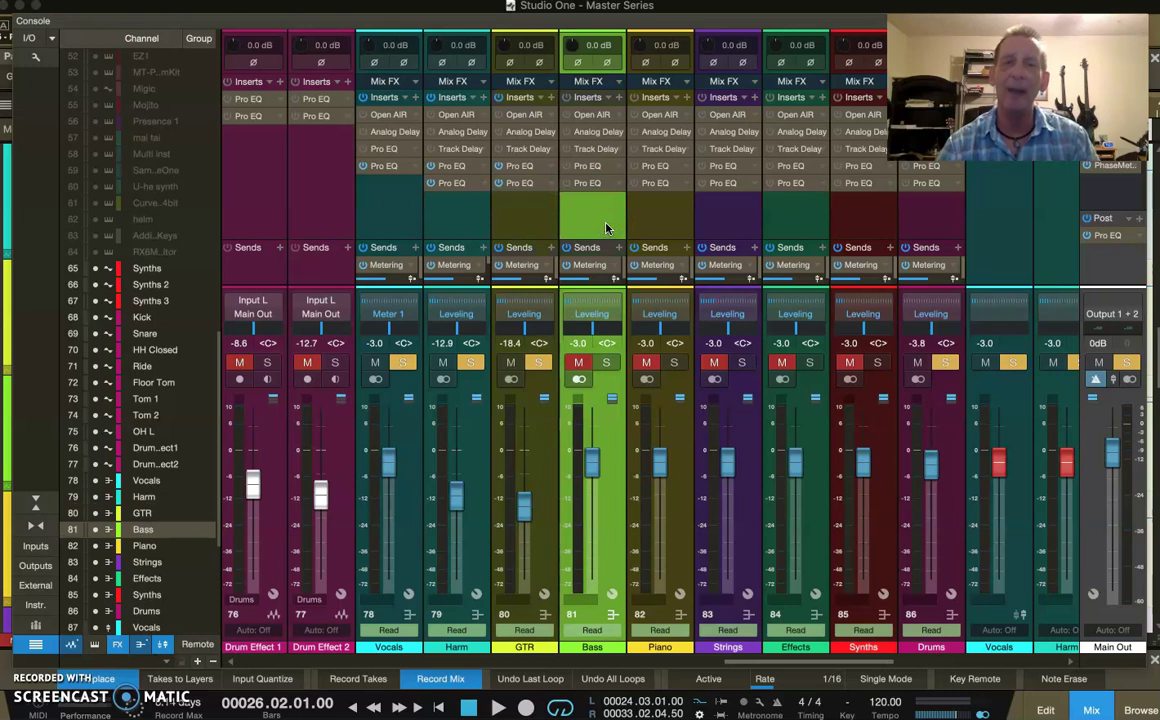
{"action": "left_click", "coordinate": [382, 207]}
{"action": "left_click", "coordinate": [586, 218]}
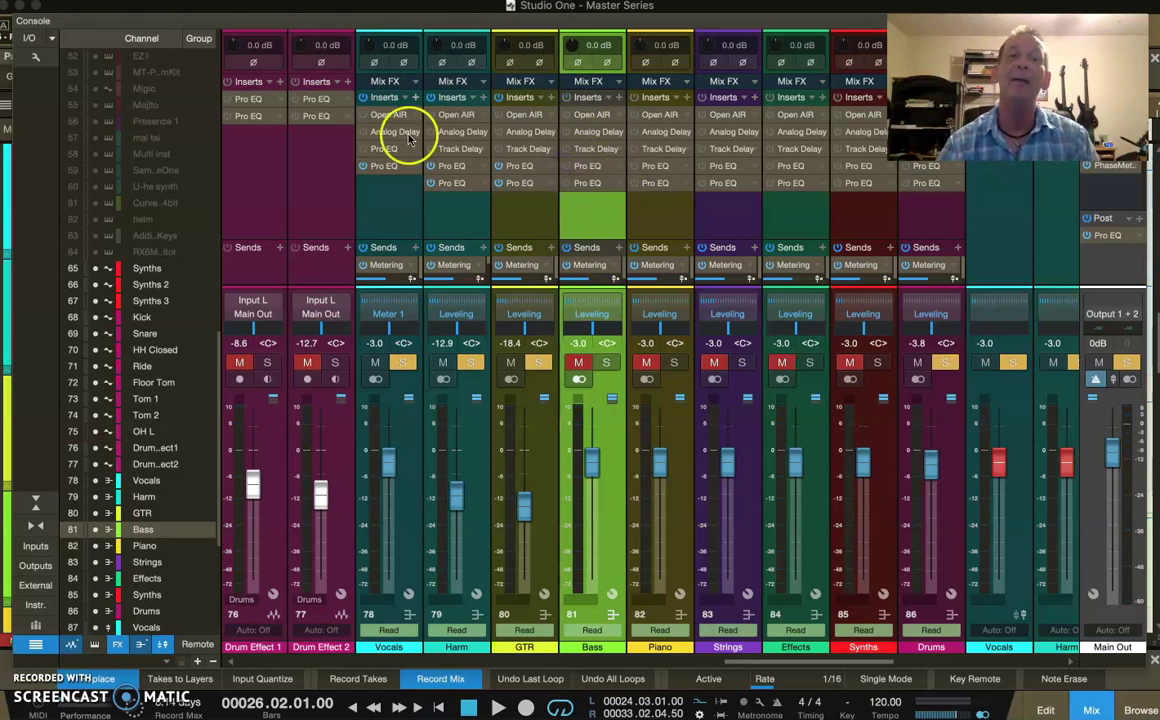
Step: Check the fourth insert, Pro EQ, on the Vocals bus, and go over the Harm and GTR busses
{"action": "left_click", "coordinate": [390, 196]}
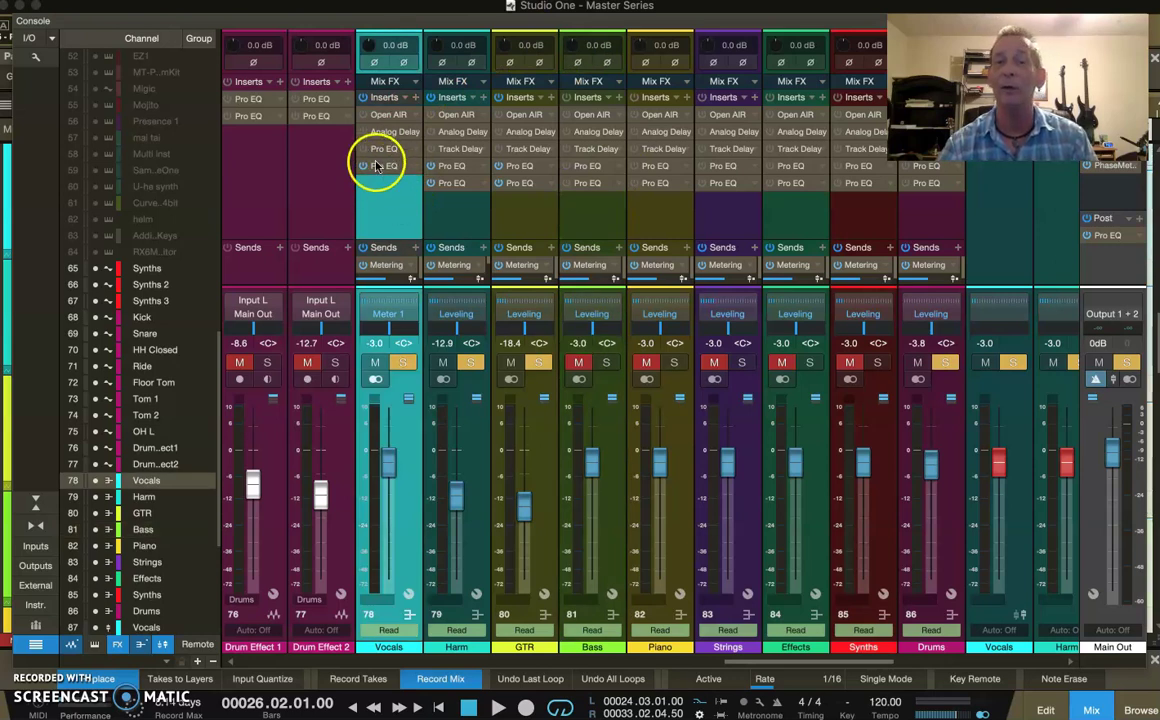
{"action": "right_click", "coordinate": [410, 167]}
{"action": "left_click", "coordinate": [445, 181]}
{"action": "left_click", "coordinate": [460, 203]}
{"action": "left_click", "coordinate": [522, 203]}
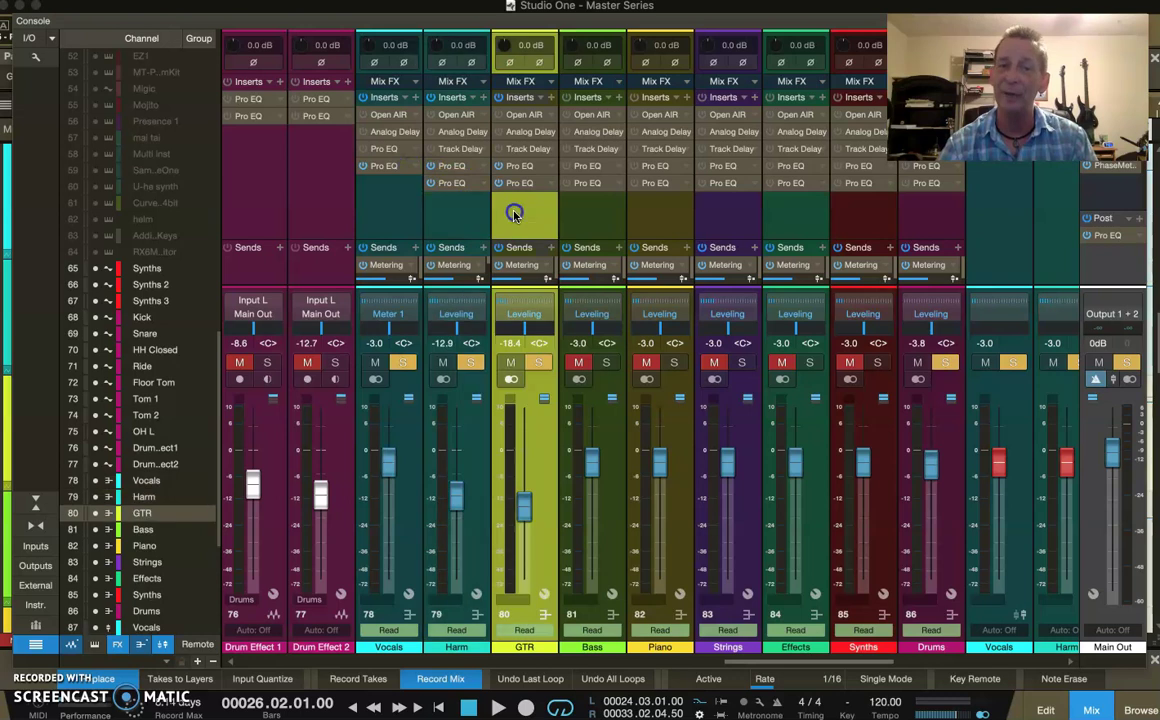
Step: Go over the Bass and Drums busses and look at the individual drum channels in the console
{"action": "left_click", "coordinate": [595, 206]}
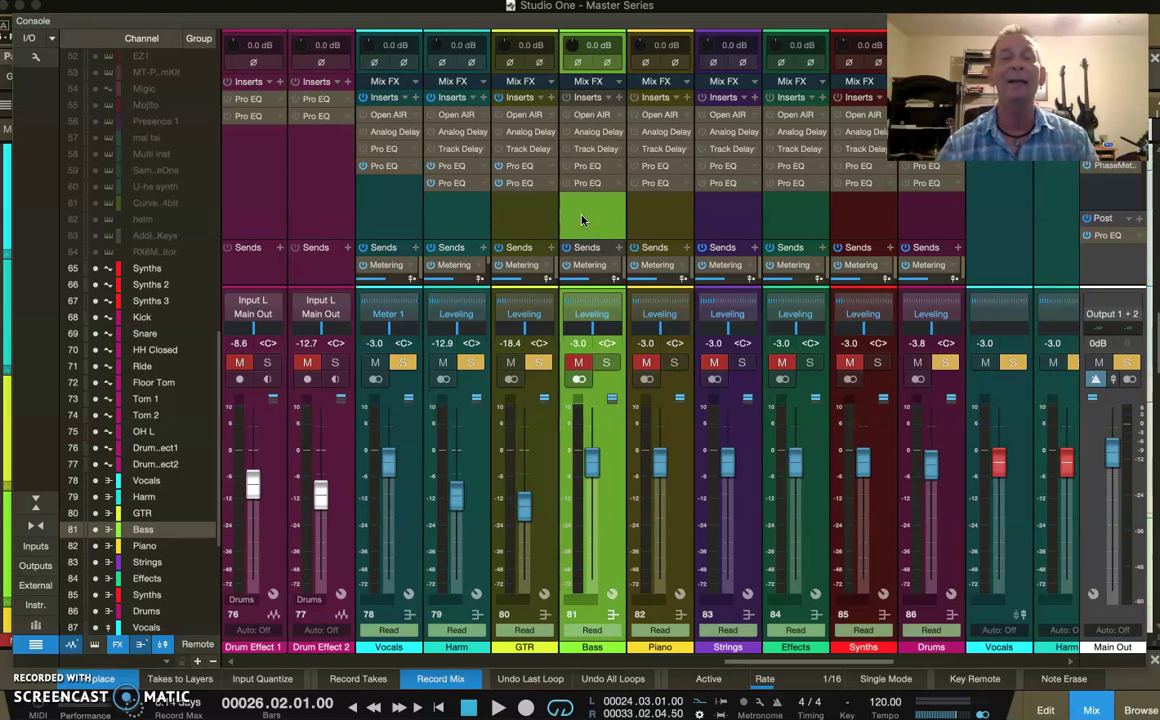
{"action": "left_click", "coordinate": [927, 220]}
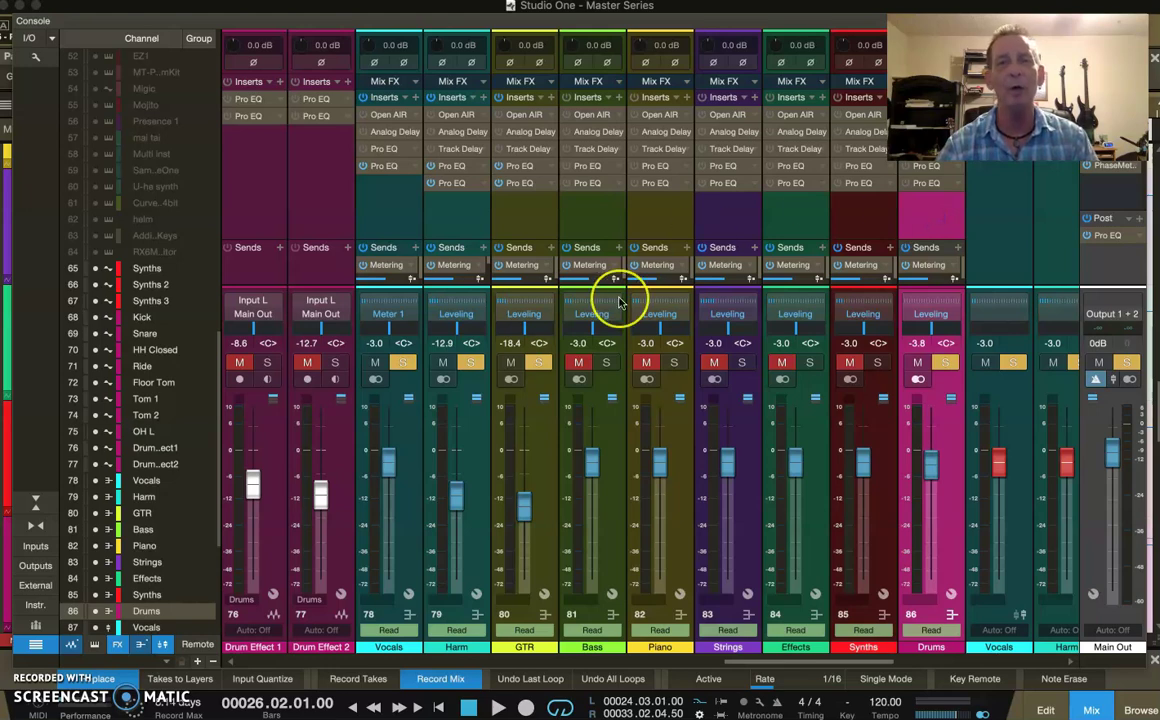
{"action": "scroll", "coordinate": [616, 298], "scroll_direction": "left", "scroll_amount": 10}
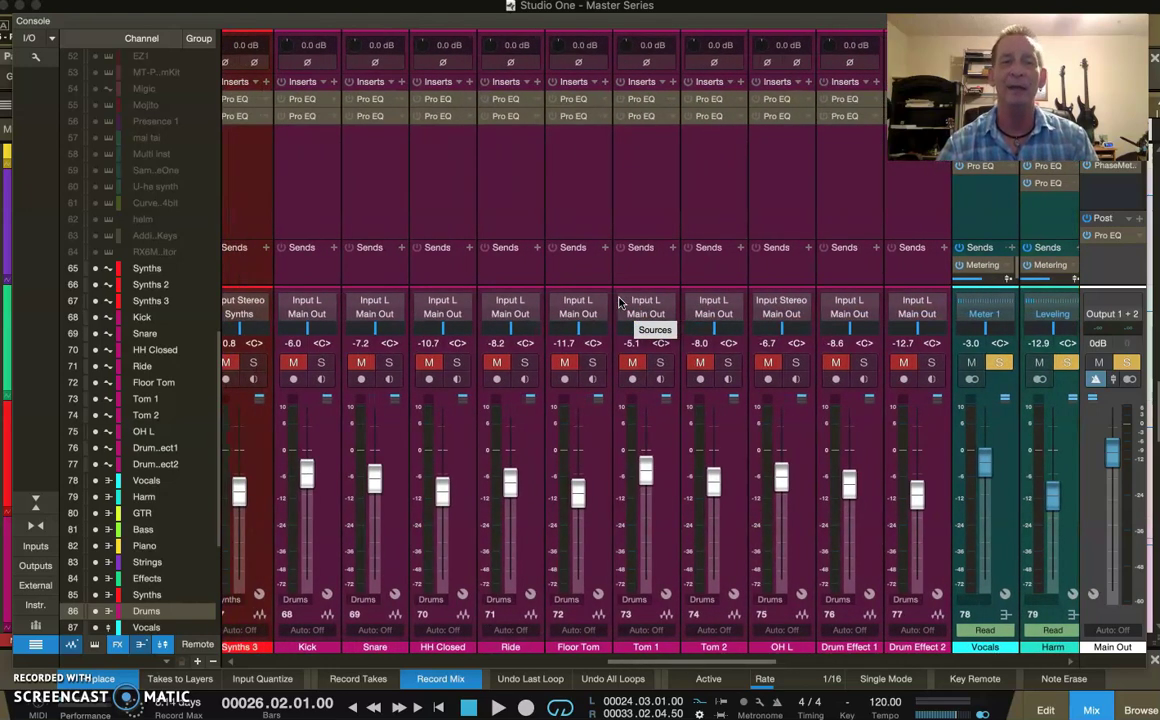
Step: Set the Ride channel's level to -7.0 dB and the Tom 1 channel's level to -6.3 dB in the console
{"action": "left_click", "coordinate": [386, 465]}
{"action": "left_click", "coordinate": [535, 446]}
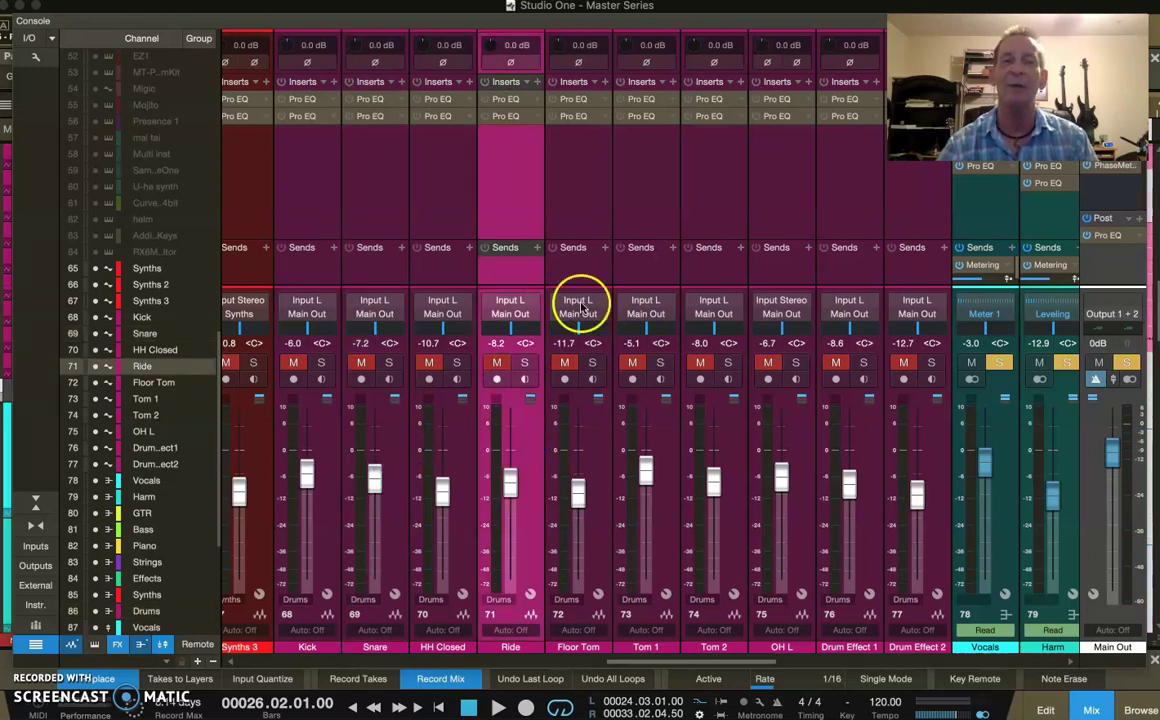
{"action": "left_click", "coordinate": [520, 456]}
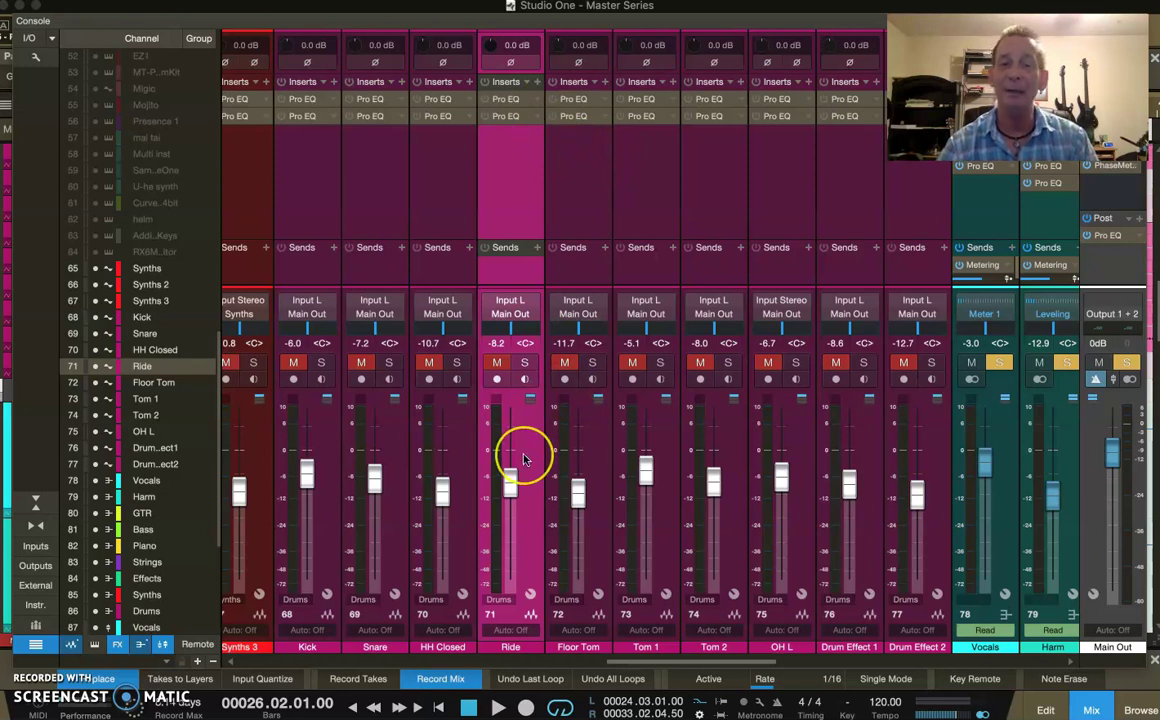
{"action": "left_click_drag", "start_coordinate": [520, 497], "coordinate": [511, 484]}
{"action": "left_click_drag", "start_coordinate": [645, 470], "coordinate": [648, 481]}
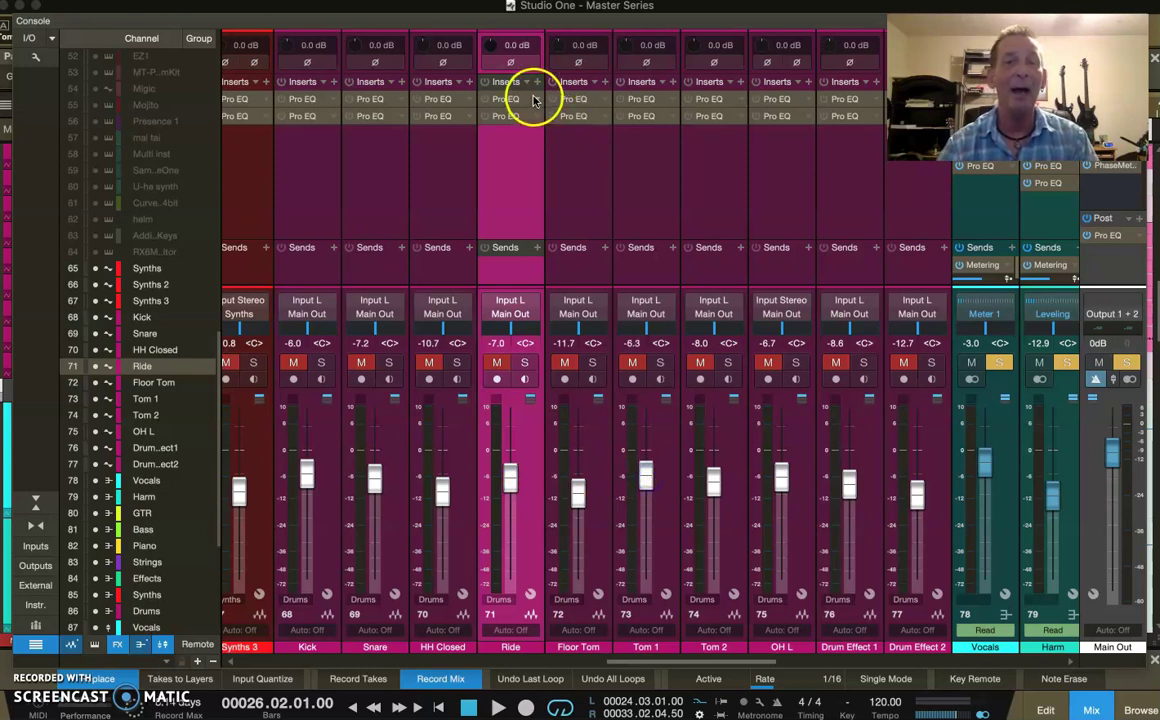
Step: Check the second insert, Pro EQ, on the Ride channel and close its window
{"action": "right_click", "coordinate": [532, 100]}
{"action": "left_click", "coordinate": [317, 157]}
{"action": "right_click", "coordinate": [532, 115]}
{"action": "left_click", "coordinate": [554, 135]}
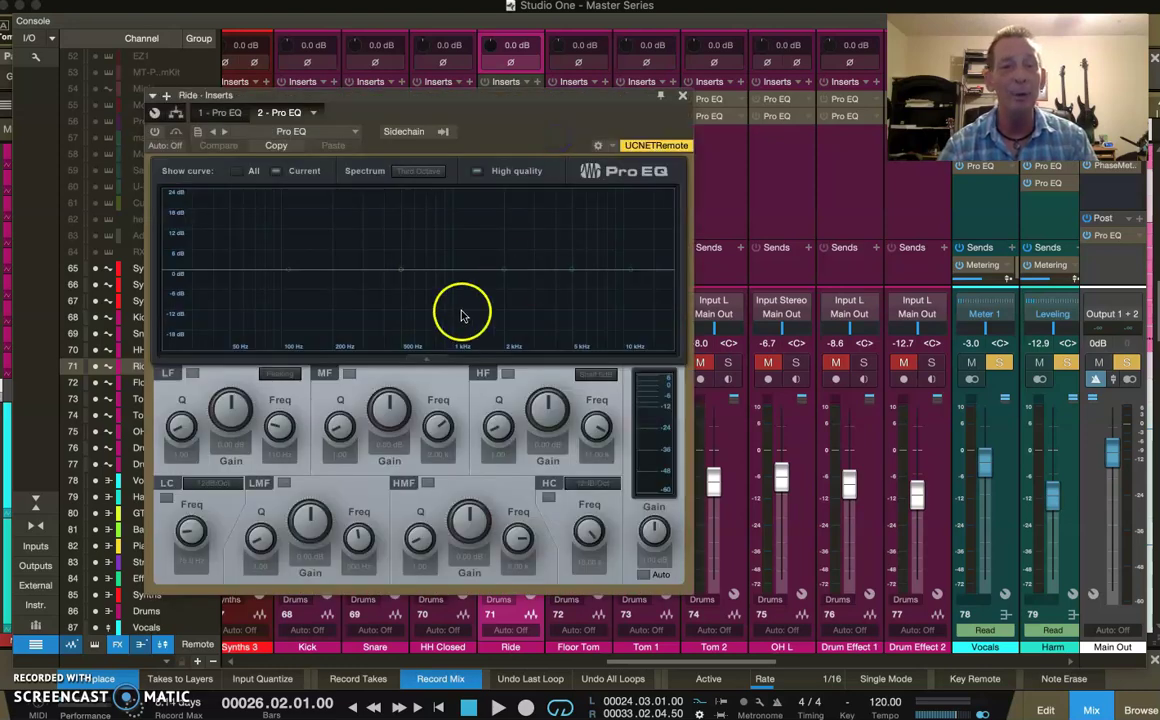
{"action": "left_click", "coordinate": [682, 95]}
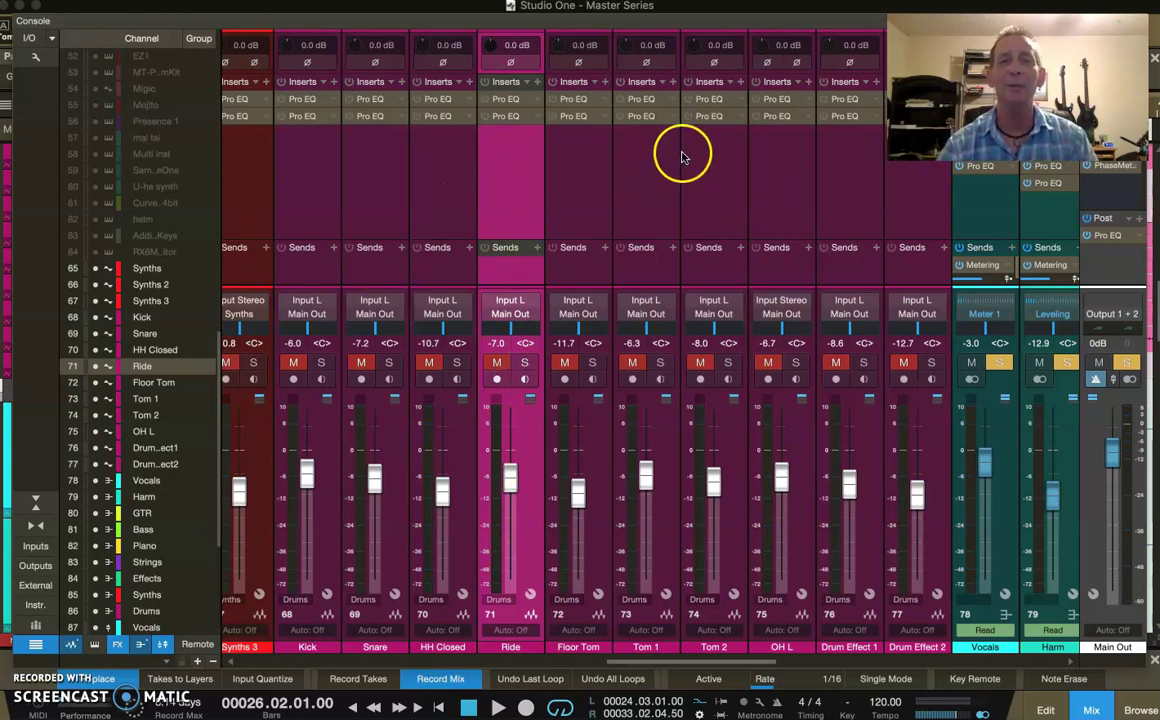
Step: Compare individual drum channels, including Drum Effect 2, Kick, Snare, HH Closed and Ride, ending on Floor Tom
{"action": "left_click", "coordinate": [583, 183]}
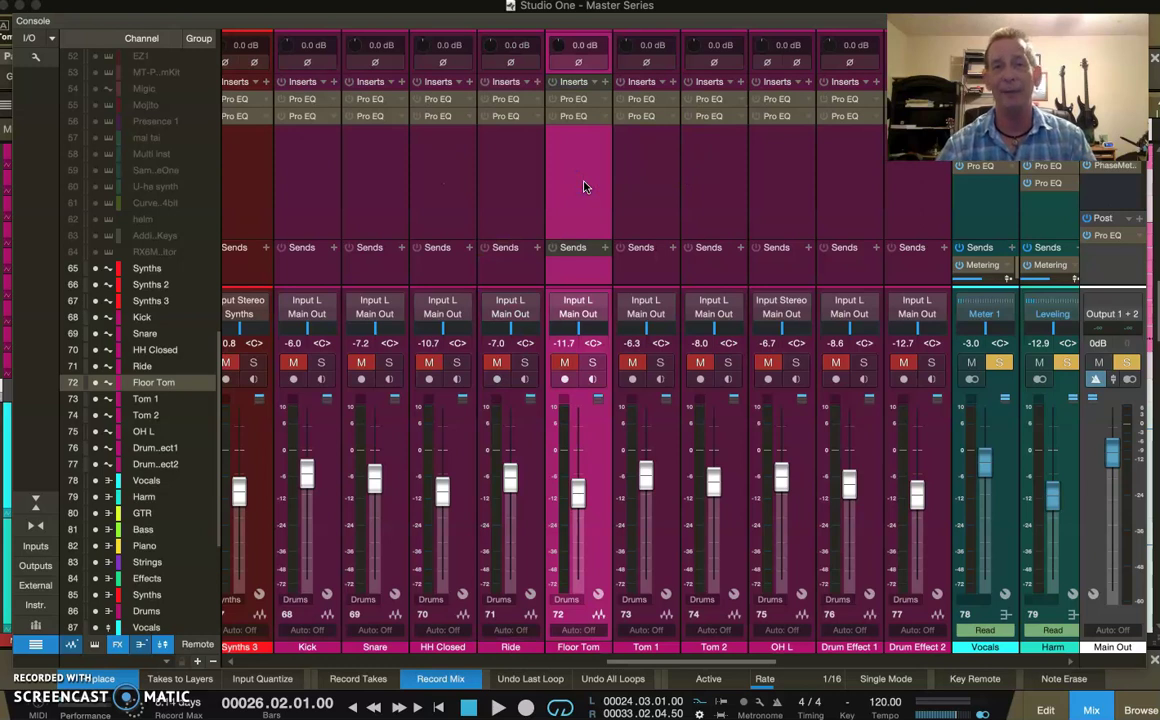
{"action": "left_click", "coordinate": [310, 190]}
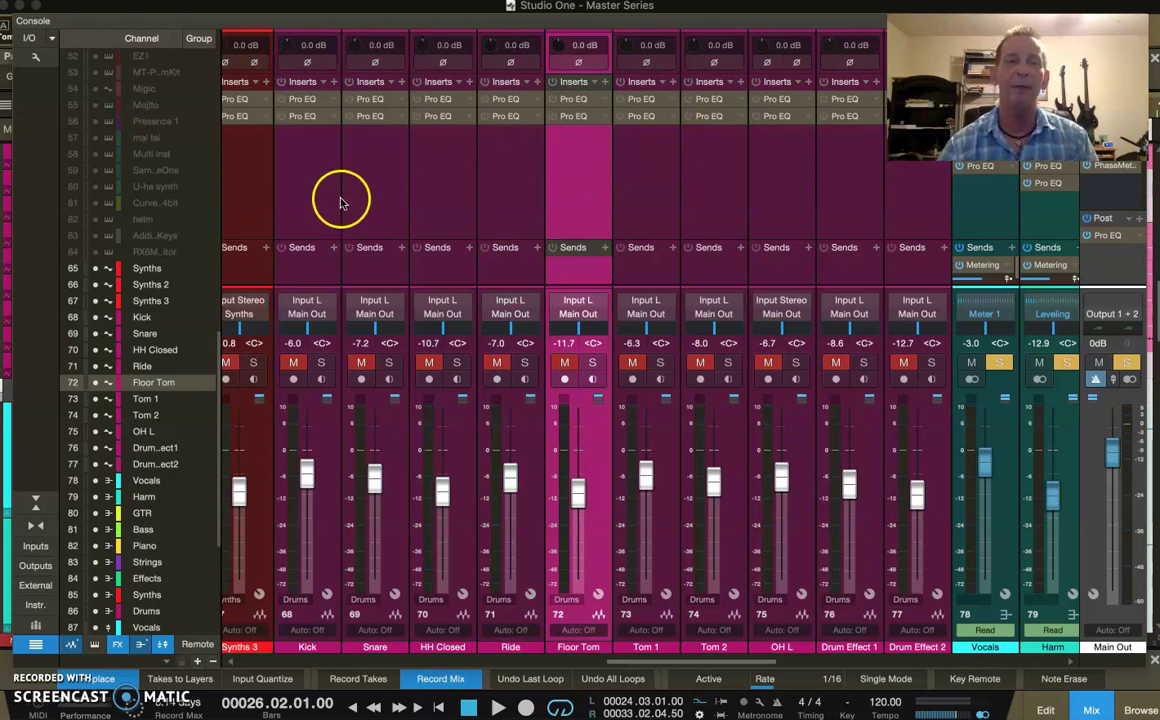
{"action": "left_click", "coordinate": [916, 210]}
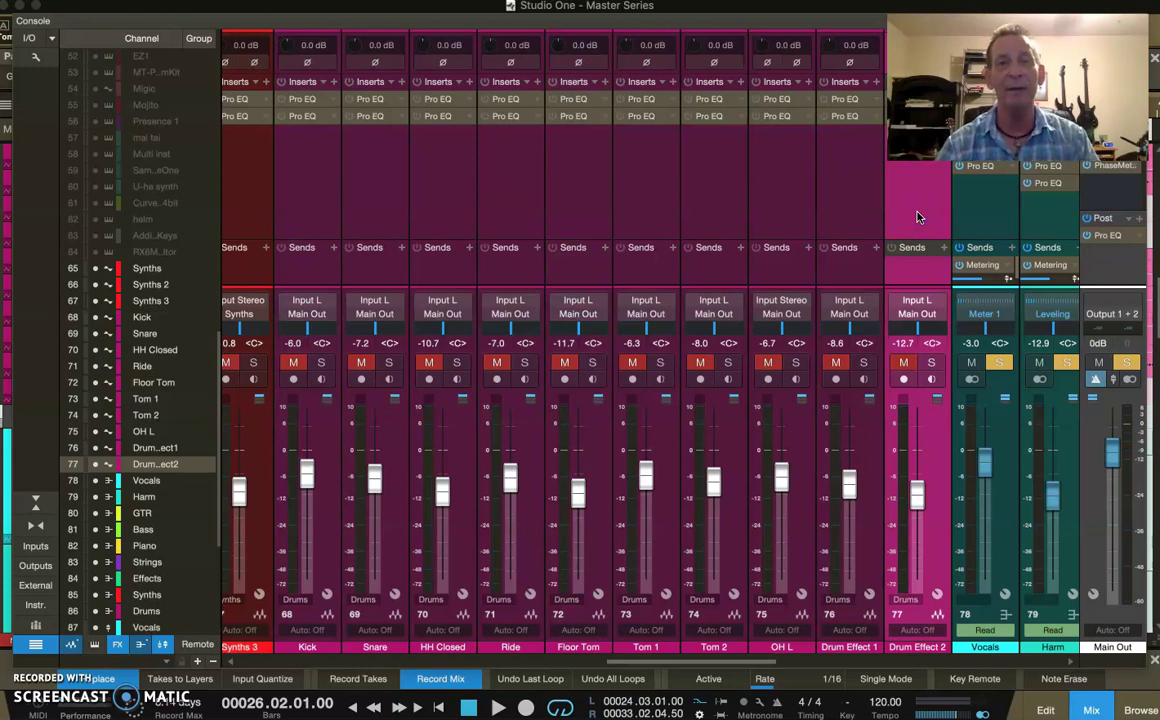
{"action": "left_click", "coordinate": [328, 412]}
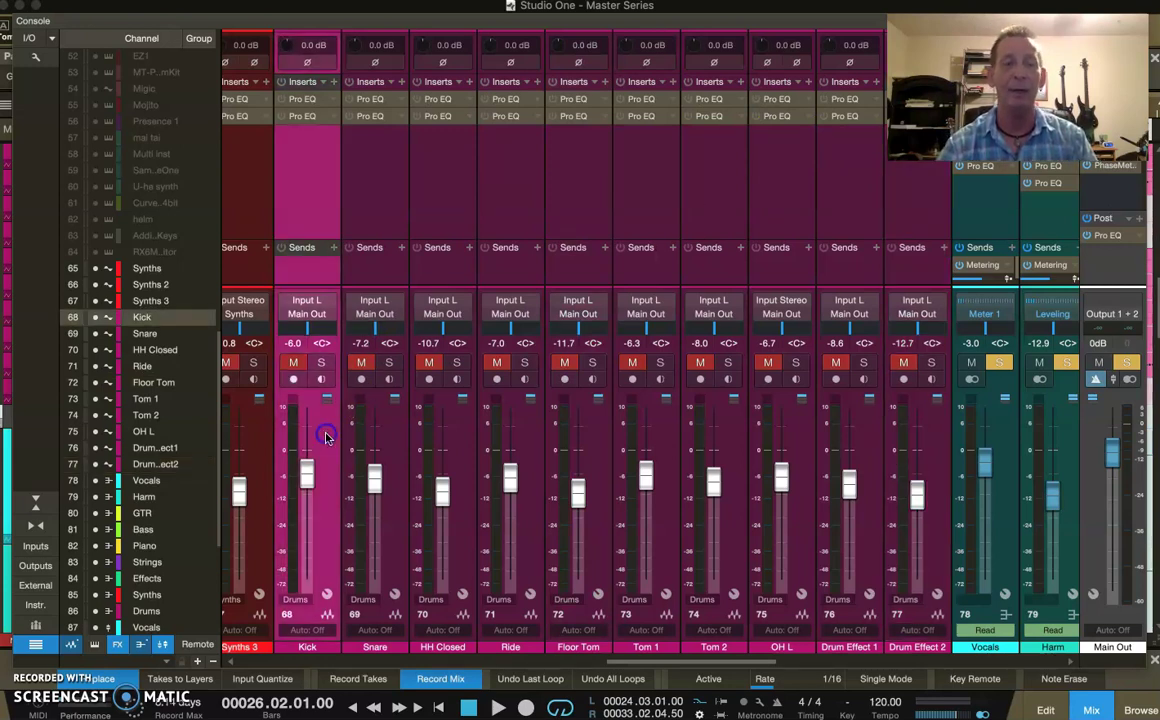
{"action": "left_click", "coordinate": [390, 429]}
{"action": "left_click", "coordinate": [447, 430]}
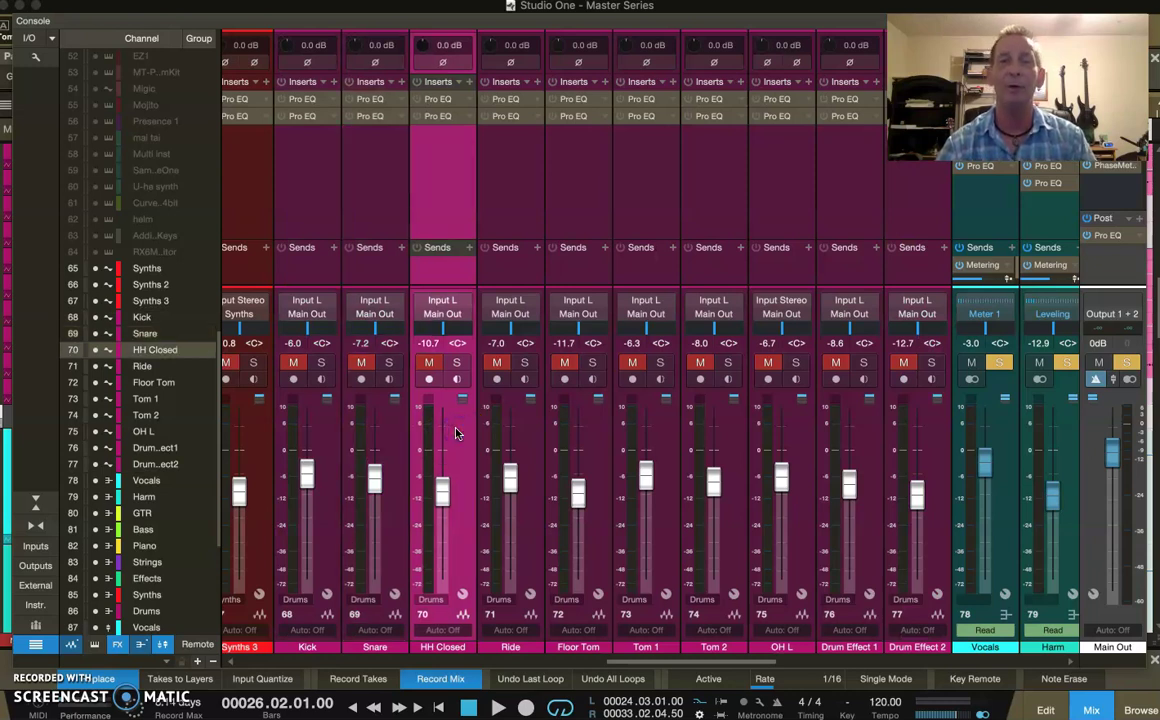
{"action": "left_click", "coordinate": [521, 428]}
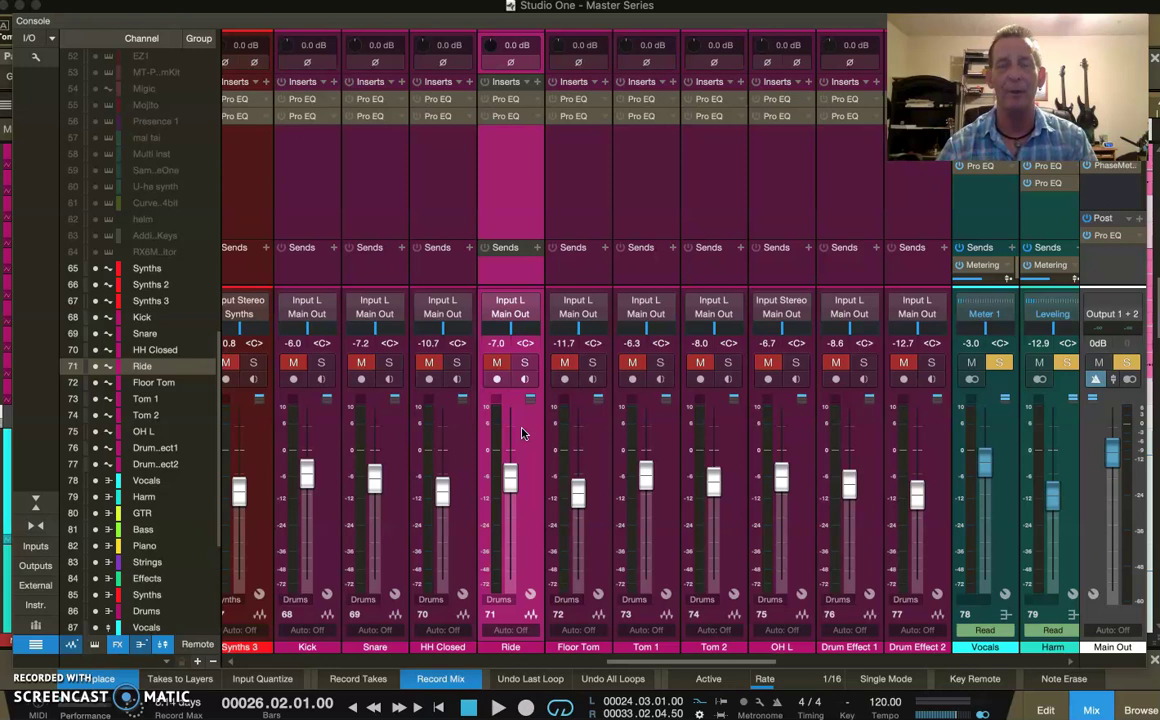
{"action": "left_click", "coordinate": [595, 199]}
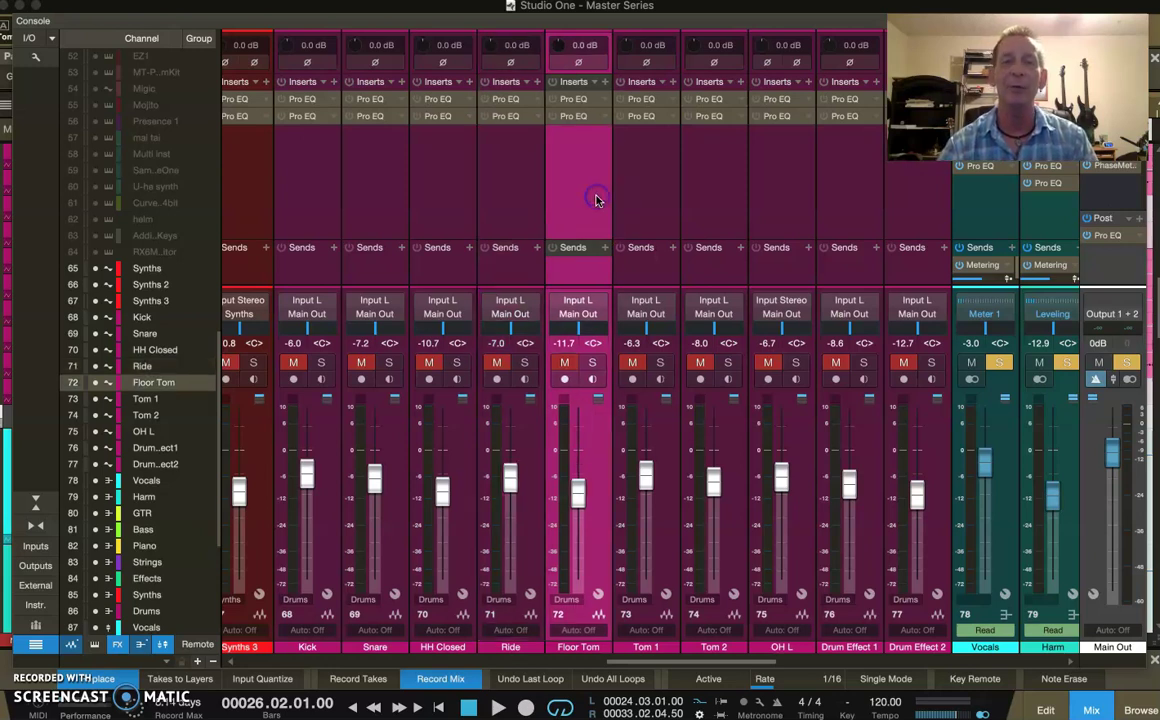
Step: Go through the drum channels in order from Kick to OH L
{"action": "left_click", "coordinate": [307, 202]}
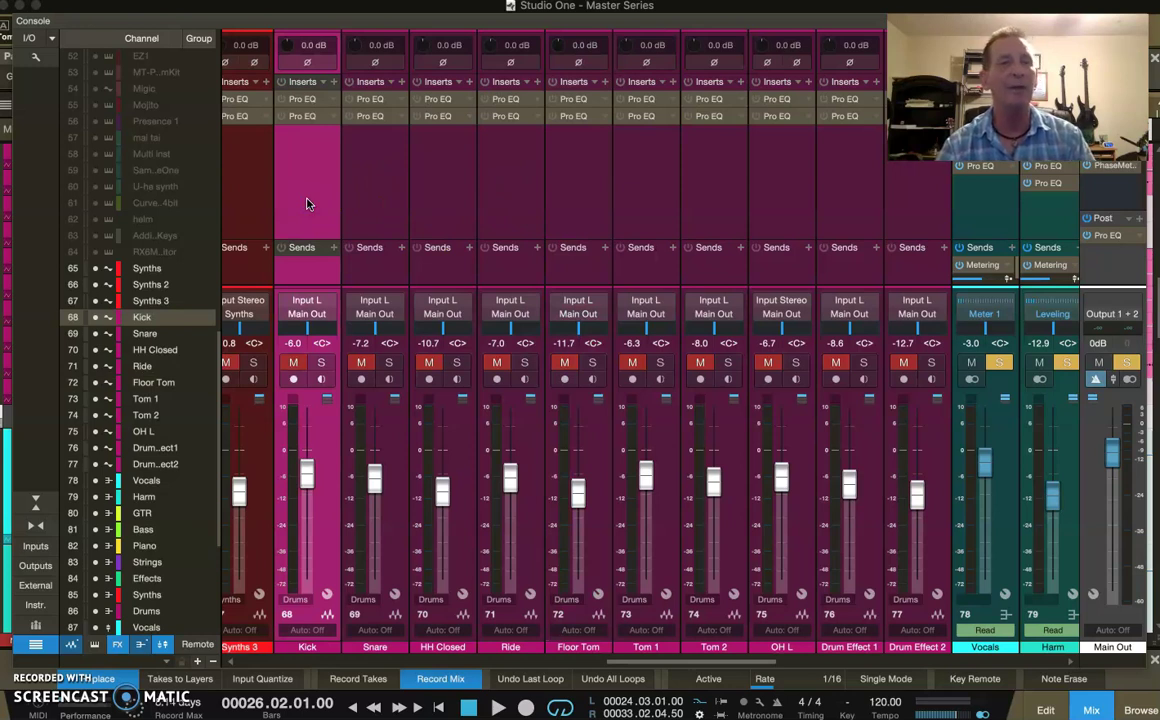
{"action": "left_click", "coordinate": [386, 207]}
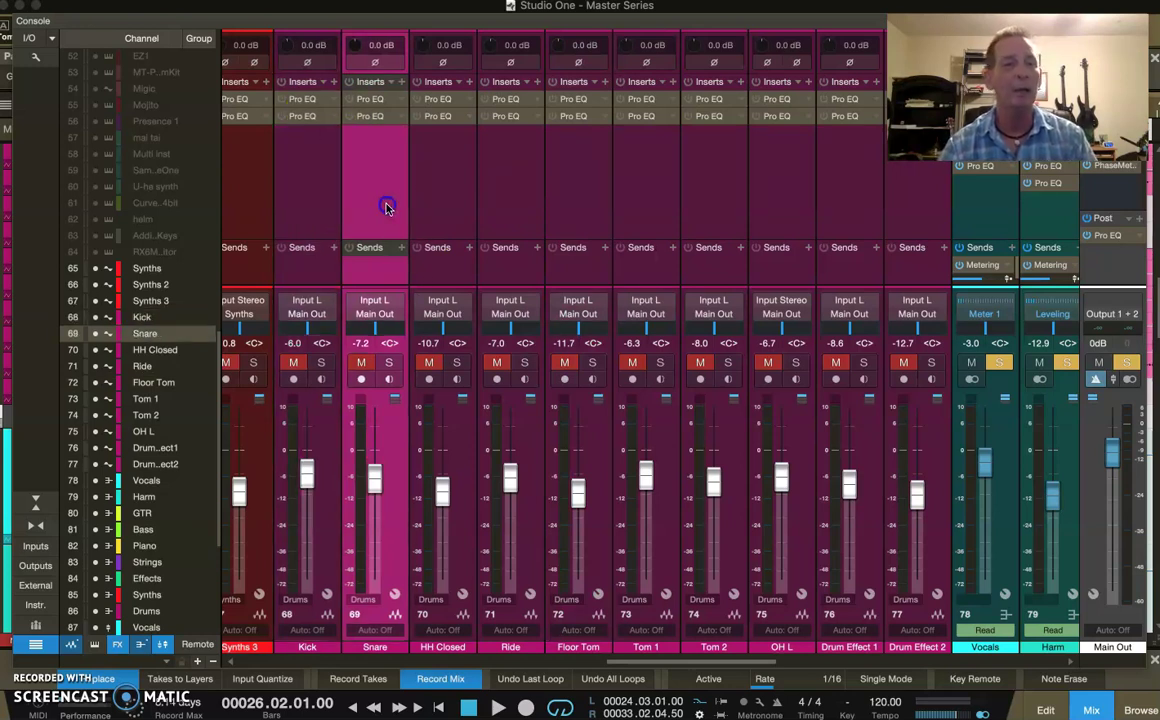
{"action": "left_click", "coordinate": [412, 172]}
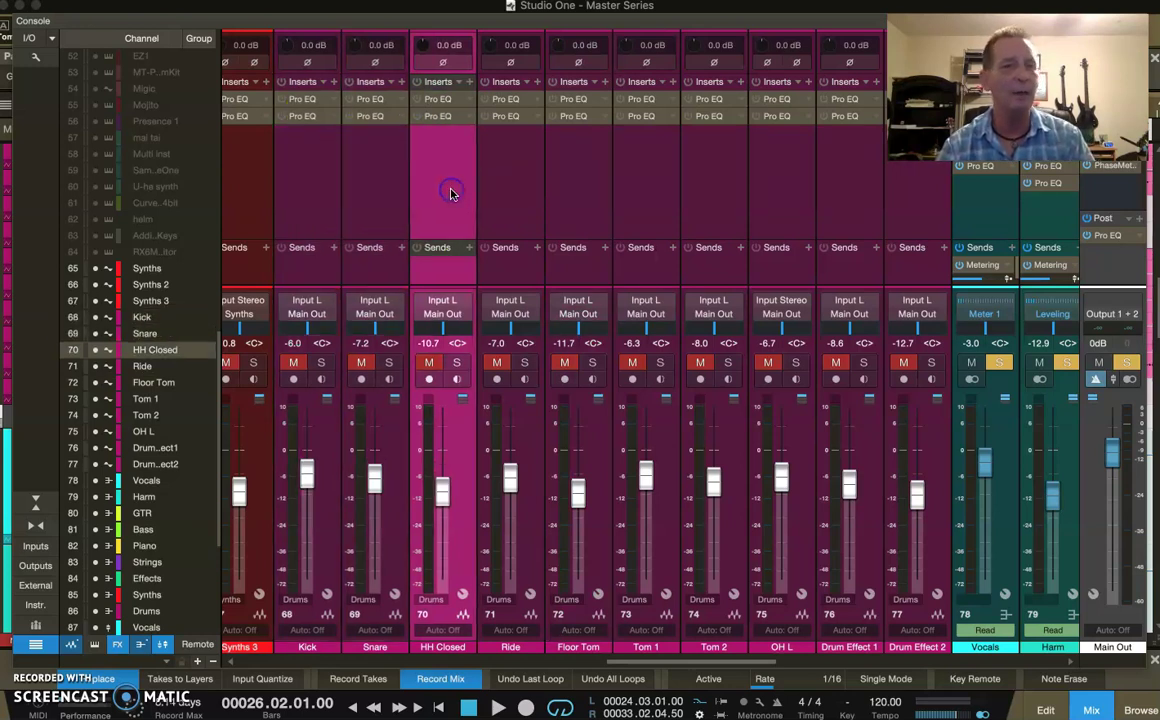
{"action": "left_click", "coordinate": [460, 155]}
{"action": "left_click", "coordinate": [524, 184]}
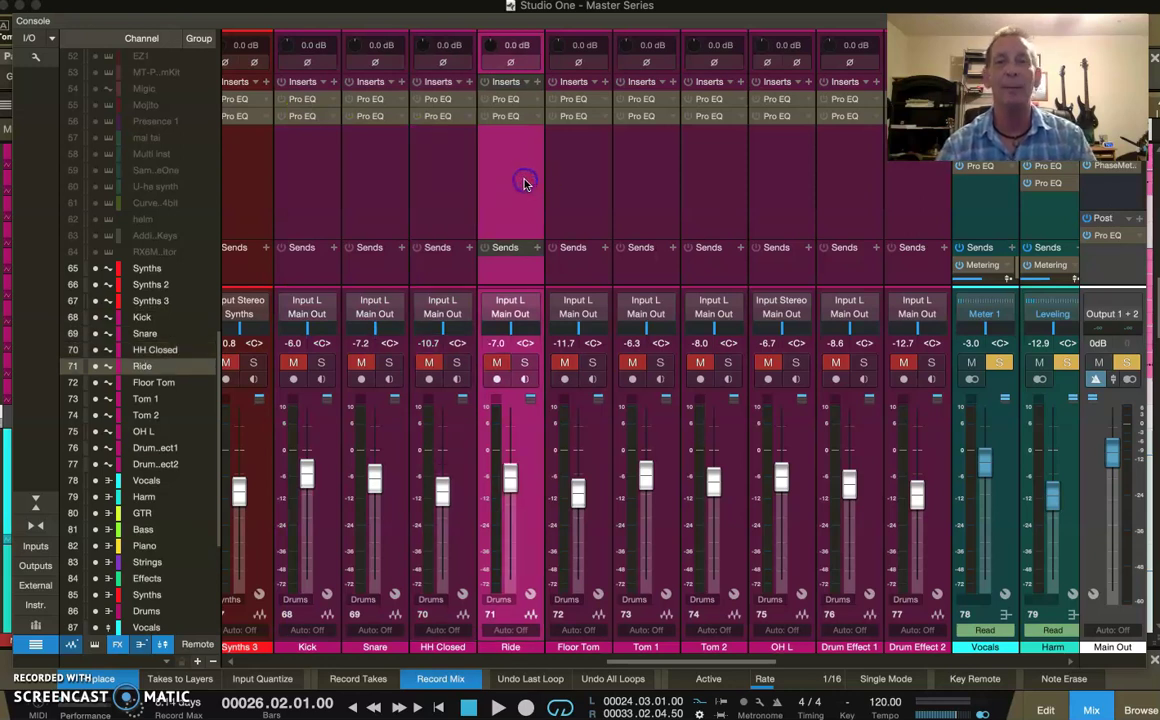
{"action": "left_click", "coordinate": [588, 177]}
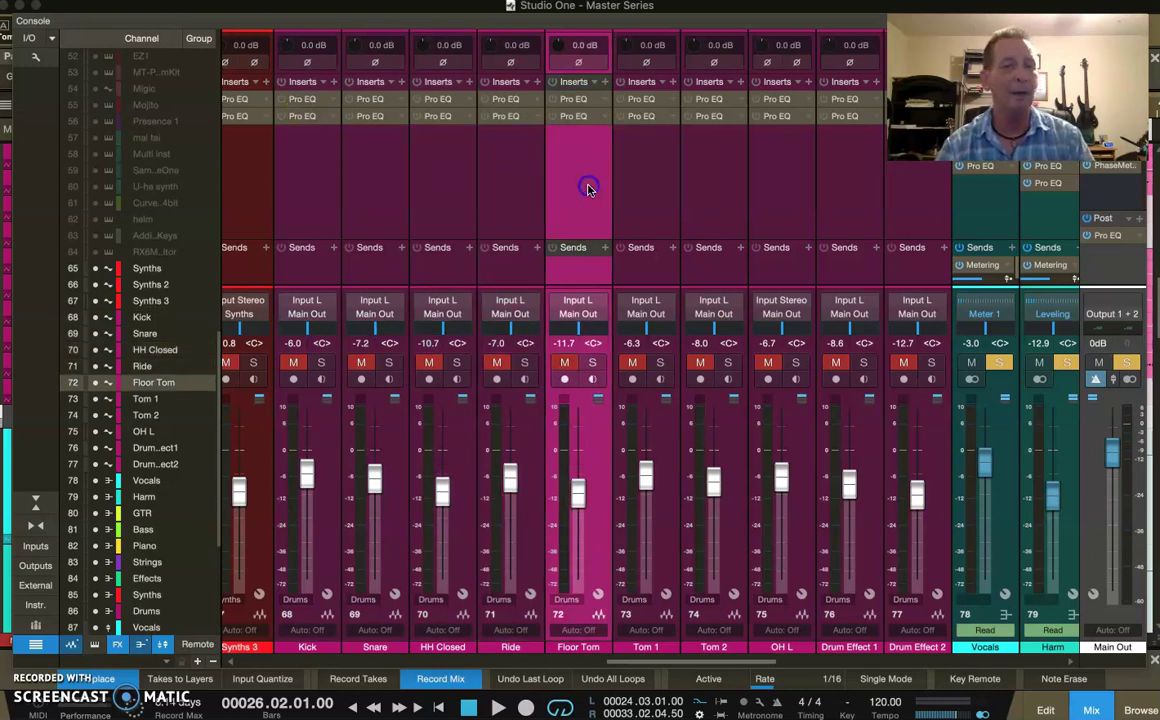
{"action": "left_click", "coordinate": [654, 197]}
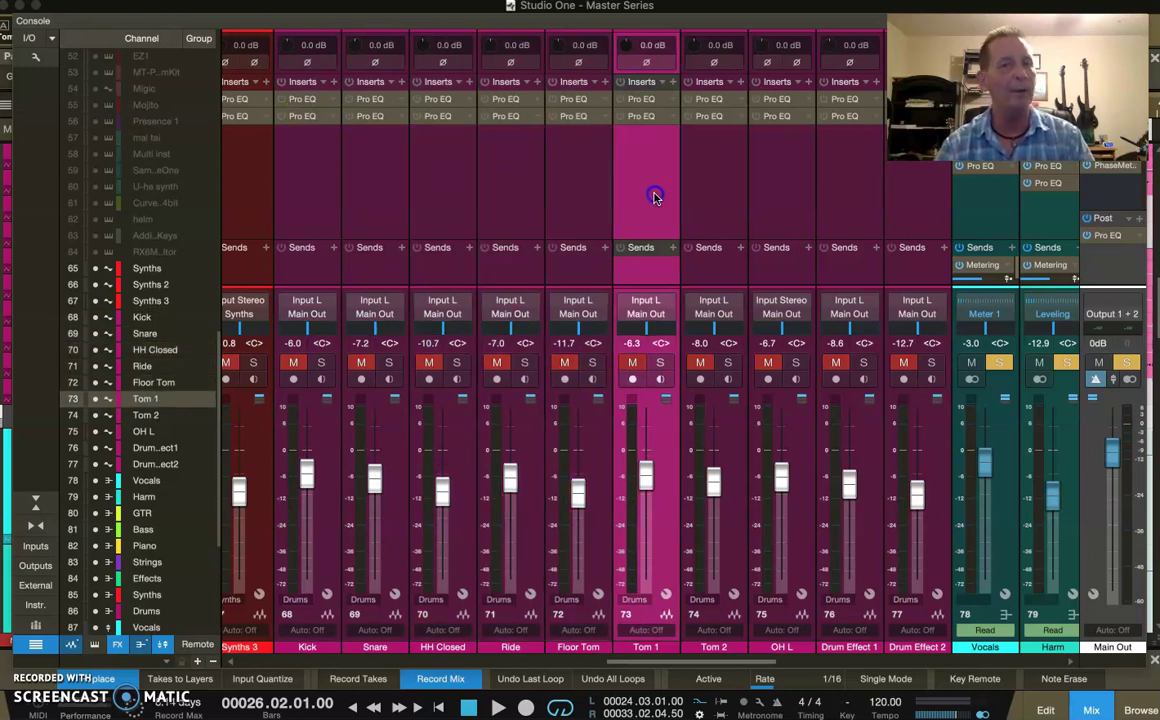
{"action": "left_click", "coordinate": [736, 184]}
{"action": "left_click", "coordinate": [779, 187]}
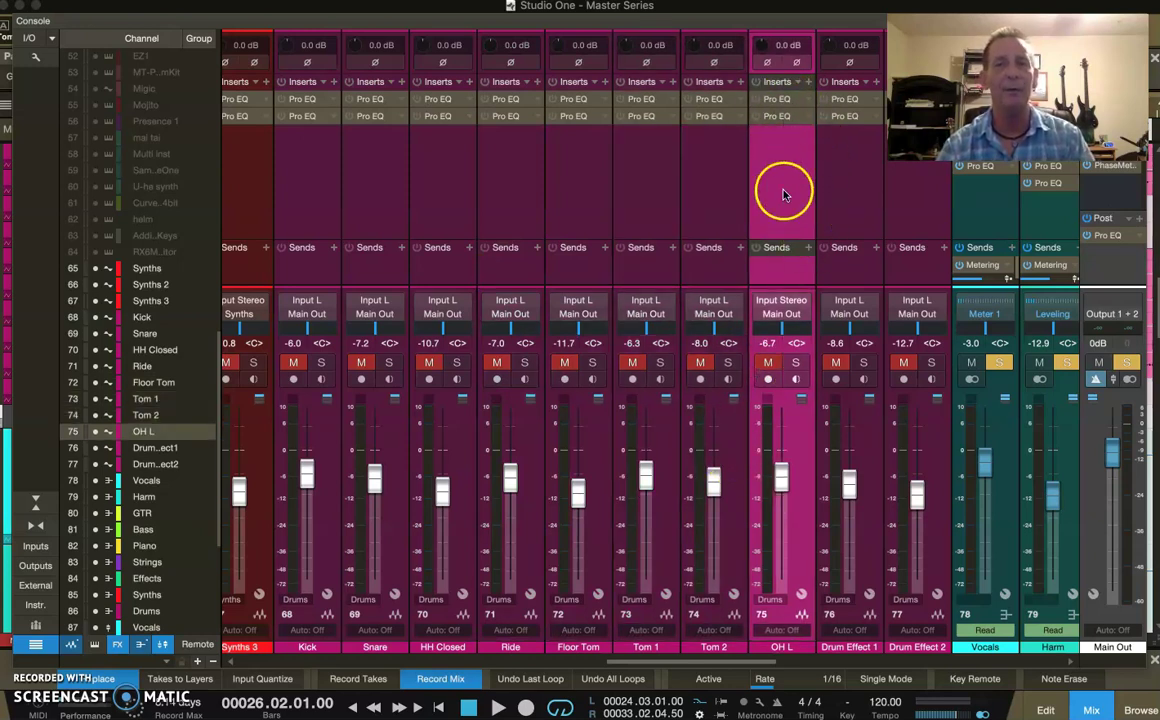
Step: Go back to the busses in the console and select the Drums bus
{"action": "scroll", "coordinate": [783, 195], "scroll_direction": "right", "scroll_amount": 10}
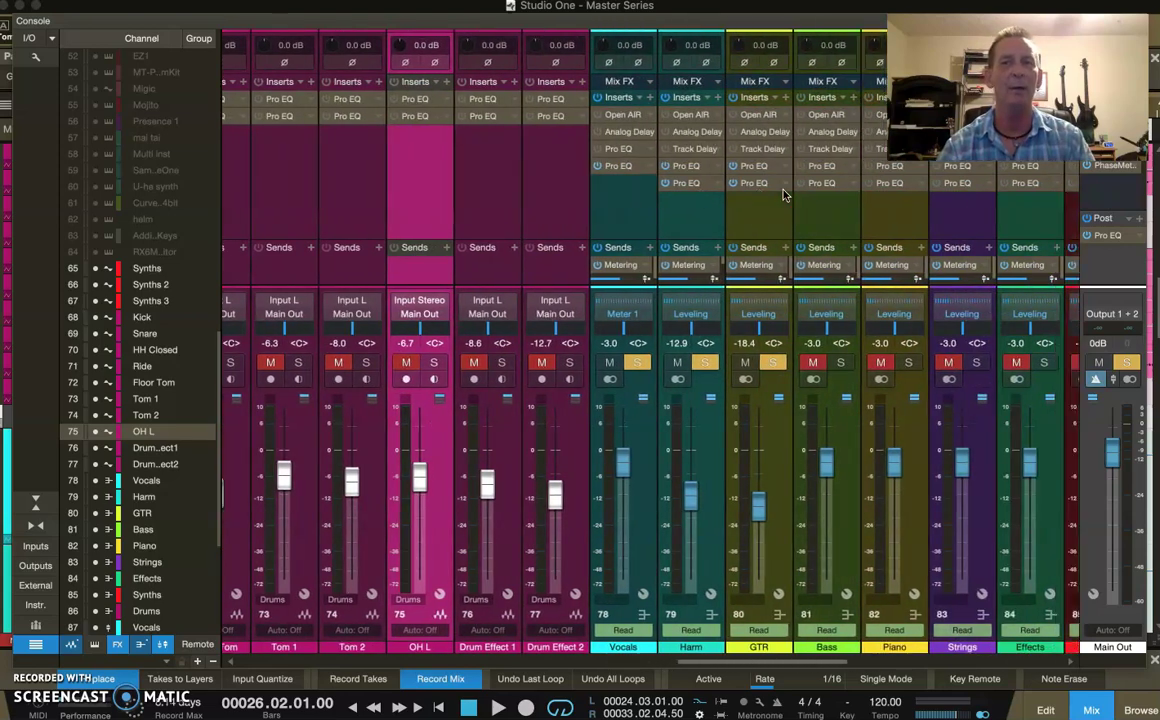
{"action": "scroll", "coordinate": [783, 195], "scroll_direction": "left", "scroll_amount": 2}
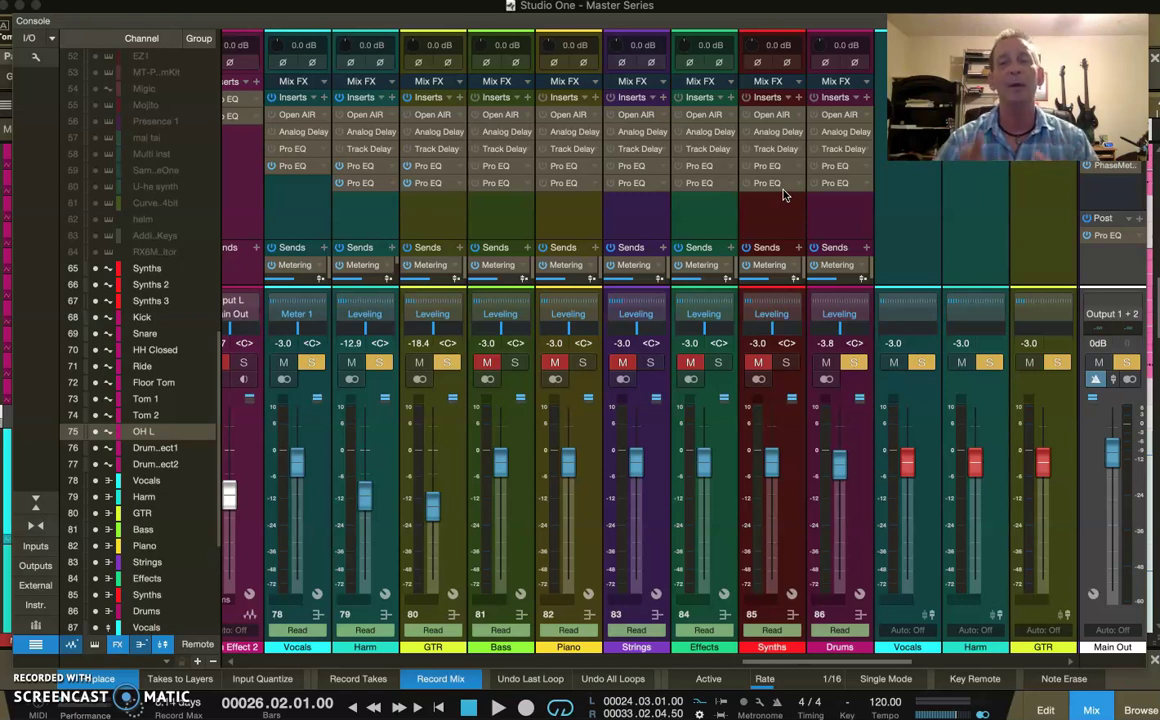
{"action": "left_click", "coordinate": [833, 213]}
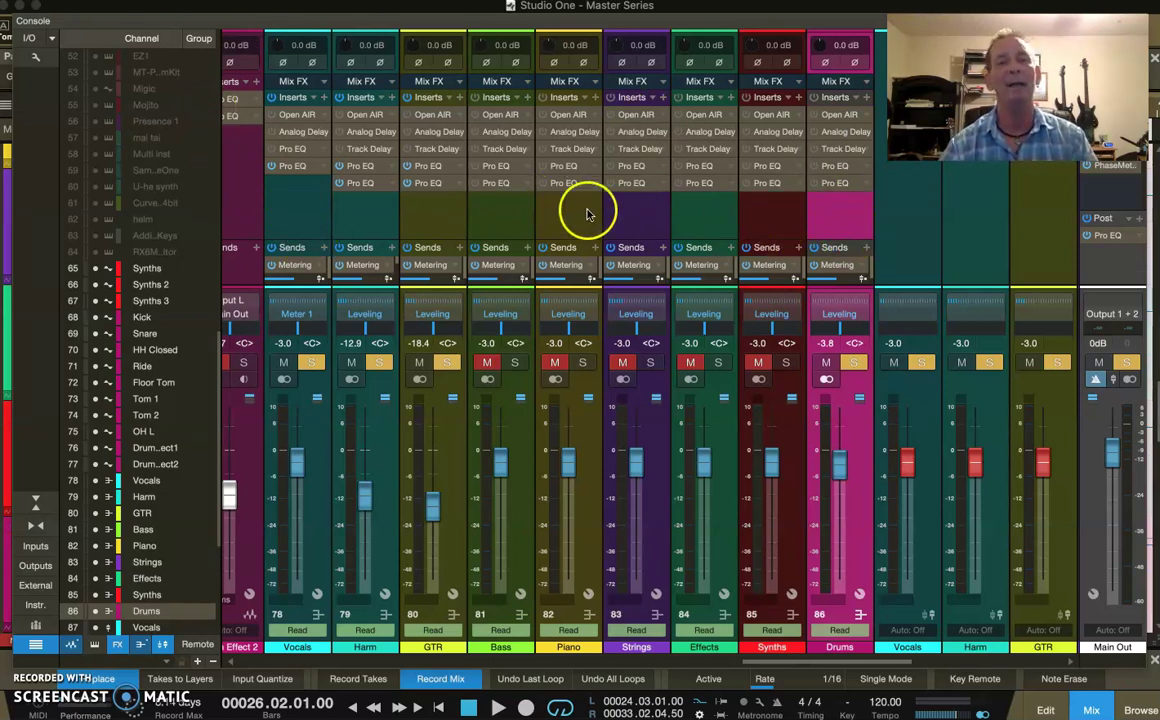
Step: Close the console and lower the Drums bus volume automation across the chorus to -4.2 dB
{"action": "left_click", "coordinate": [1090, 708]}
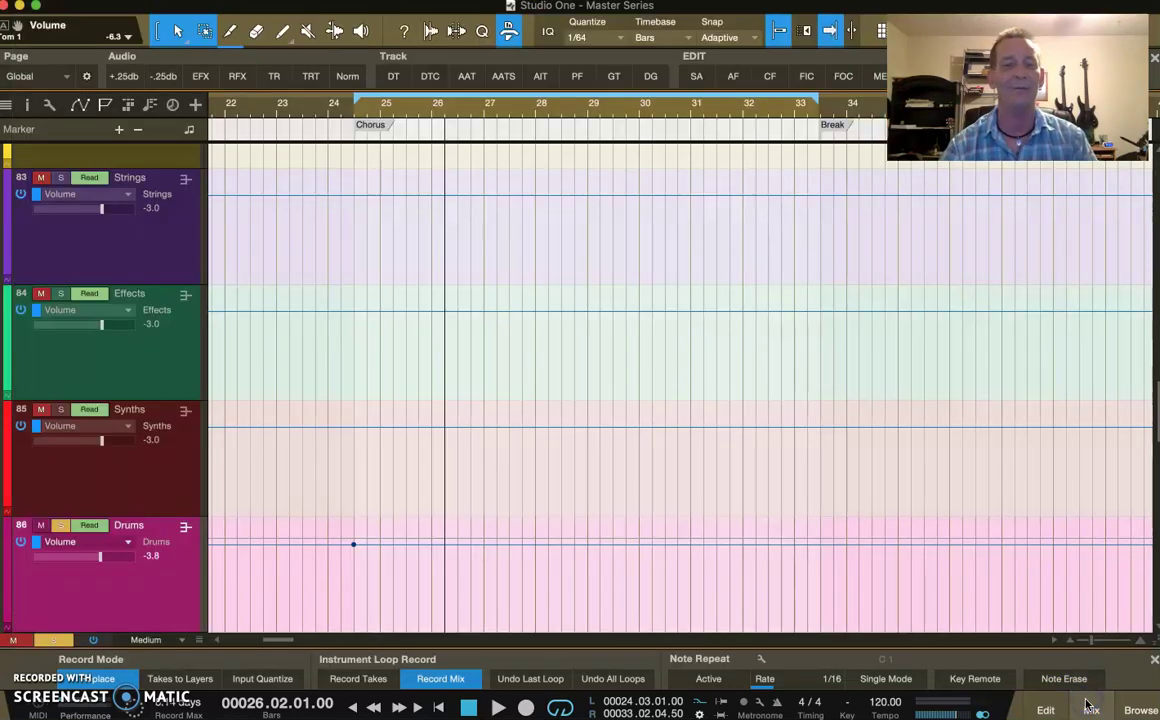
{"action": "scroll", "coordinate": [160, 390], "scroll_direction": "up", "scroll_amount": 10}
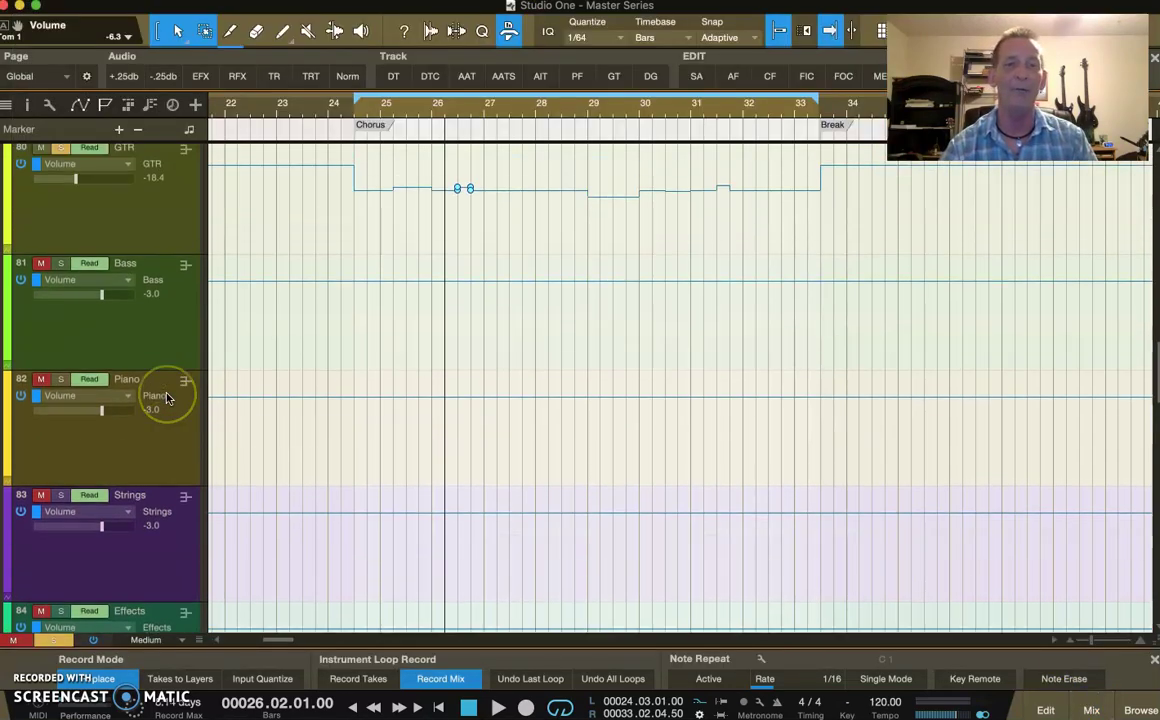
{"action": "scroll", "coordinate": [160, 390], "scroll_direction": "down", "scroll_amount": 3}
{"action": "left_click", "coordinate": [150, 549]}
{"action": "scroll", "coordinate": [150, 555], "scroll_direction": "down", "scroll_amount": 5}
{"action": "left_click", "coordinate": [151, 548]}
{"action": "left_click", "coordinate": [353, 498]}
{"action": "mouse_move", "coordinate": [536, 476]}
{"action": "left_mouse_down"}
{"action": "mouse_move", "coordinate": [541, 492]}
{"action": "mouse_move", "coordinate": [542, 478]}
{"action": "left_mouse_up"}
Step: Raise the Drums volume automation slightly between 25.04 and 26.02, and lower it slightly between 27.03 and 28.03
{"action": "left_click_drag", "start_coordinate": [445, 502], "coordinate": [418, 499]}
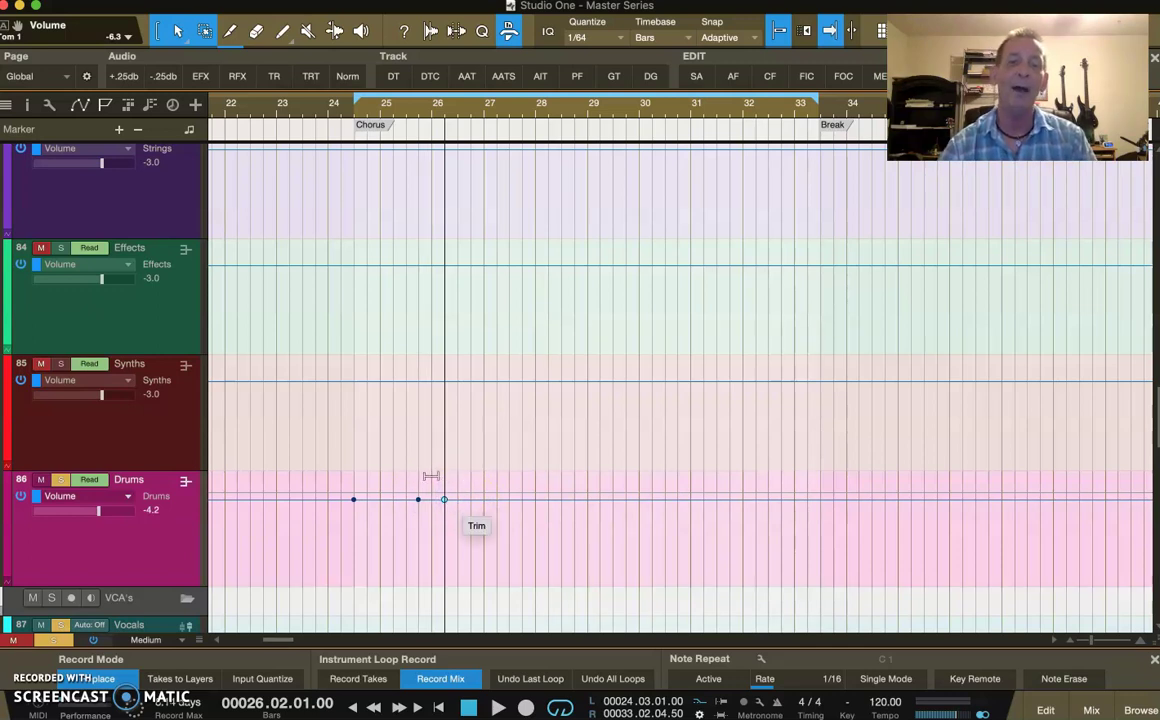
{"action": "left_click_drag", "start_coordinate": [430, 475], "coordinate": [432, 466]}
{"action": "left_click", "coordinate": [508, 499]}
{"action": "left_click", "coordinate": [558, 499]}
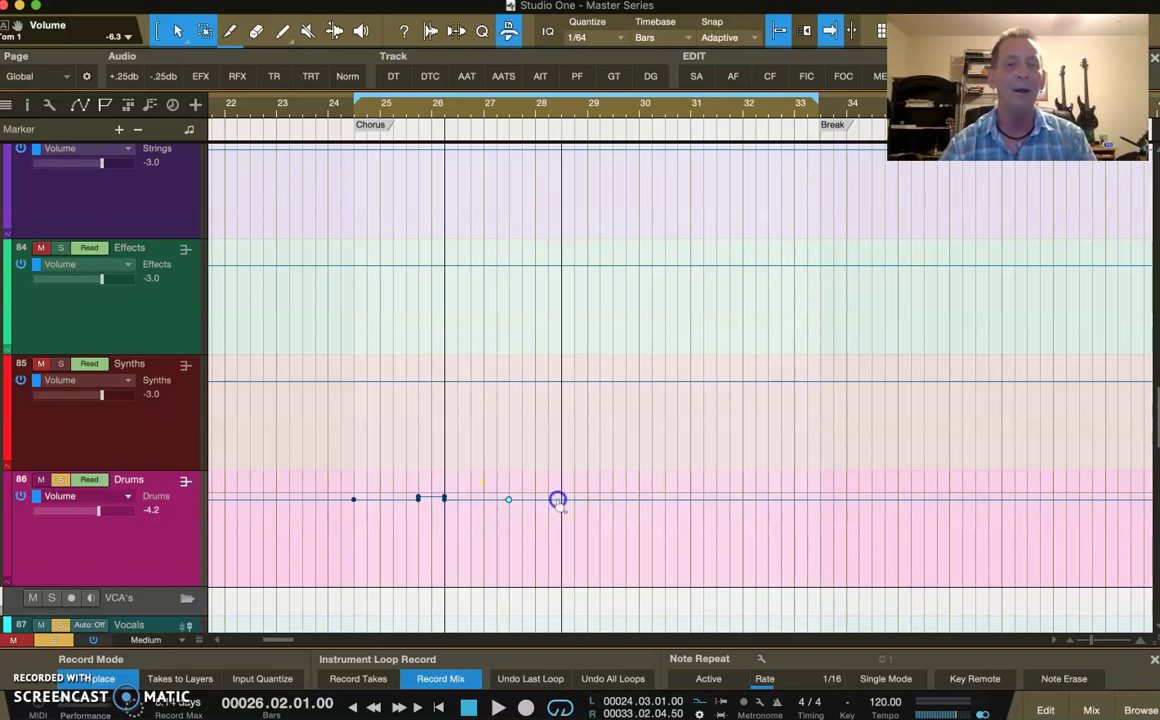
{"action": "left_click", "coordinate": [539, 476]}
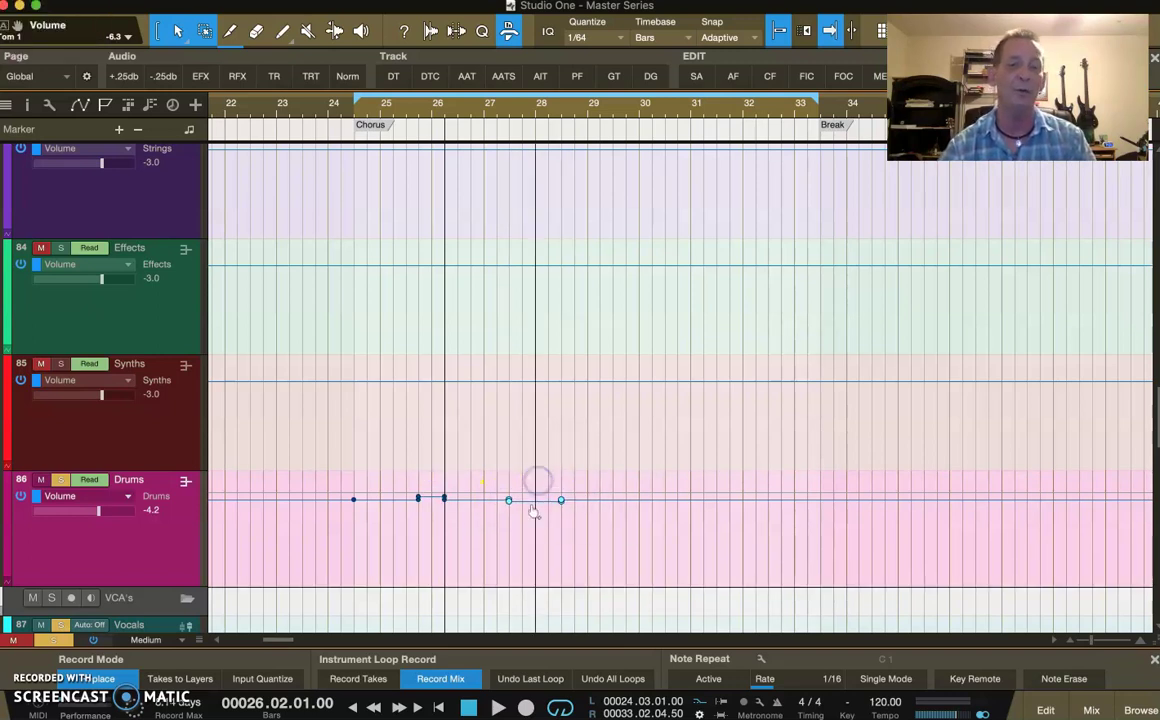
Step: Raise the Drums volume automation for the short section between 29.03 and 29.04
{"action": "left_click", "coordinate": [613, 499]}
{"action": "left_click", "coordinate": [625, 499]}
{"action": "left_click_drag", "start_coordinate": [621, 482], "coordinate": [621, 484]}
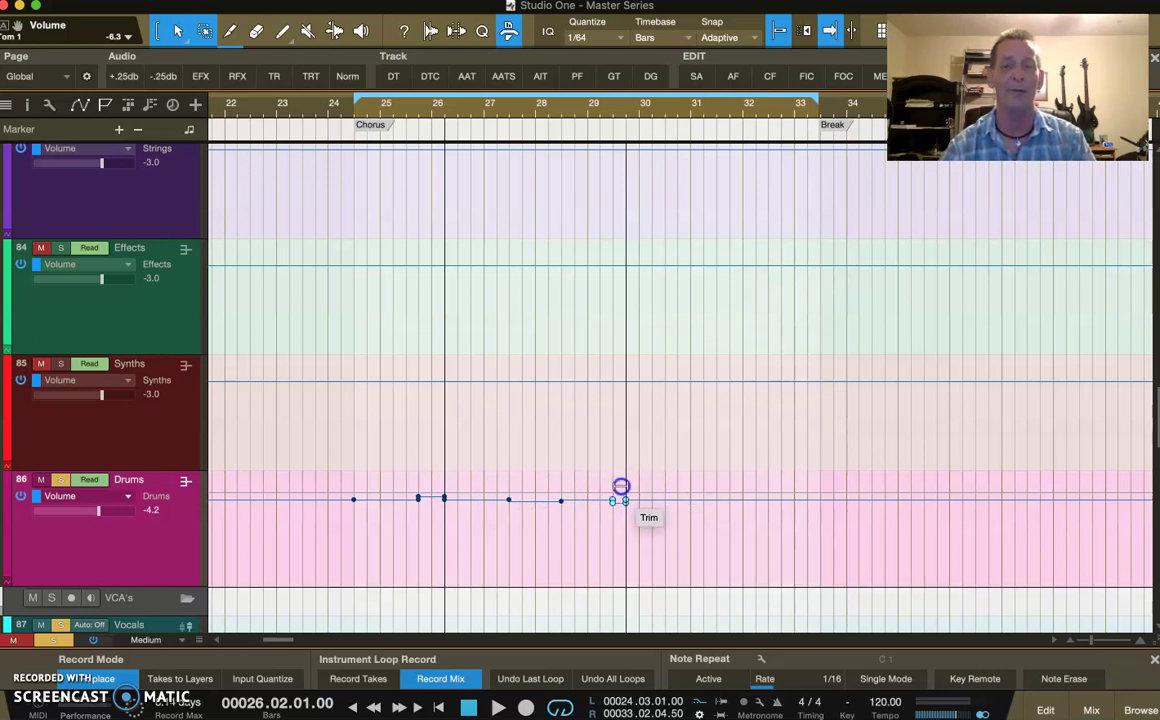
{"action": "left_click", "coordinate": [623, 512]}
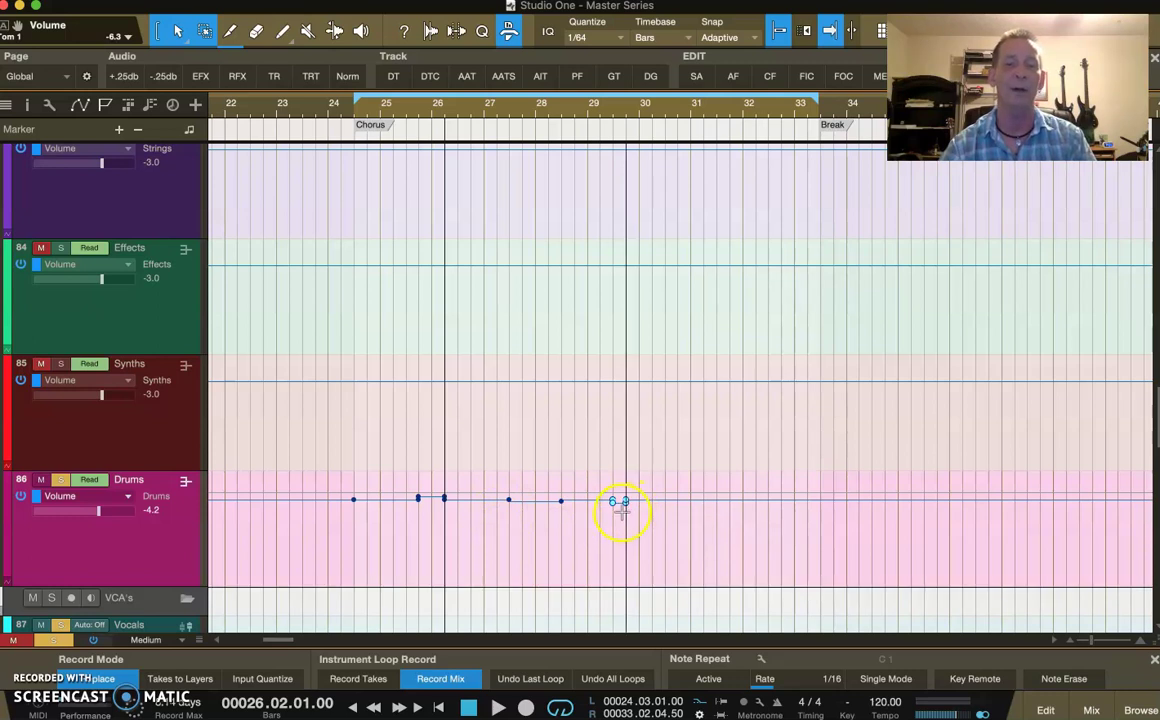
{"action": "left_click_drag", "start_coordinate": [614, 482], "coordinate": [616, 466]}
{"action": "left_click", "coordinate": [510, 474]}
Step: Review the volume automation on the Effects, GTR and Harm bus tracks
{"action": "left_click", "coordinate": [133, 277]}
{"action": "left_click", "coordinate": [163, 316]}
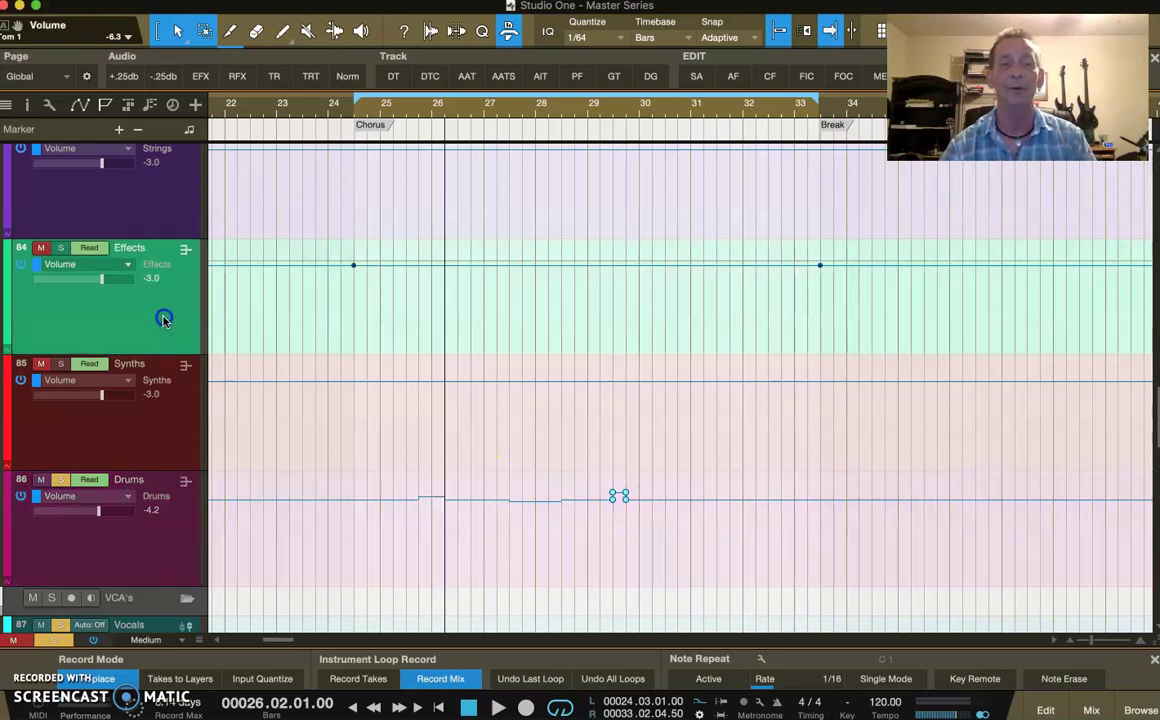
{"action": "scroll", "coordinate": [164, 321], "scroll_direction": "up", "scroll_amount": 5}
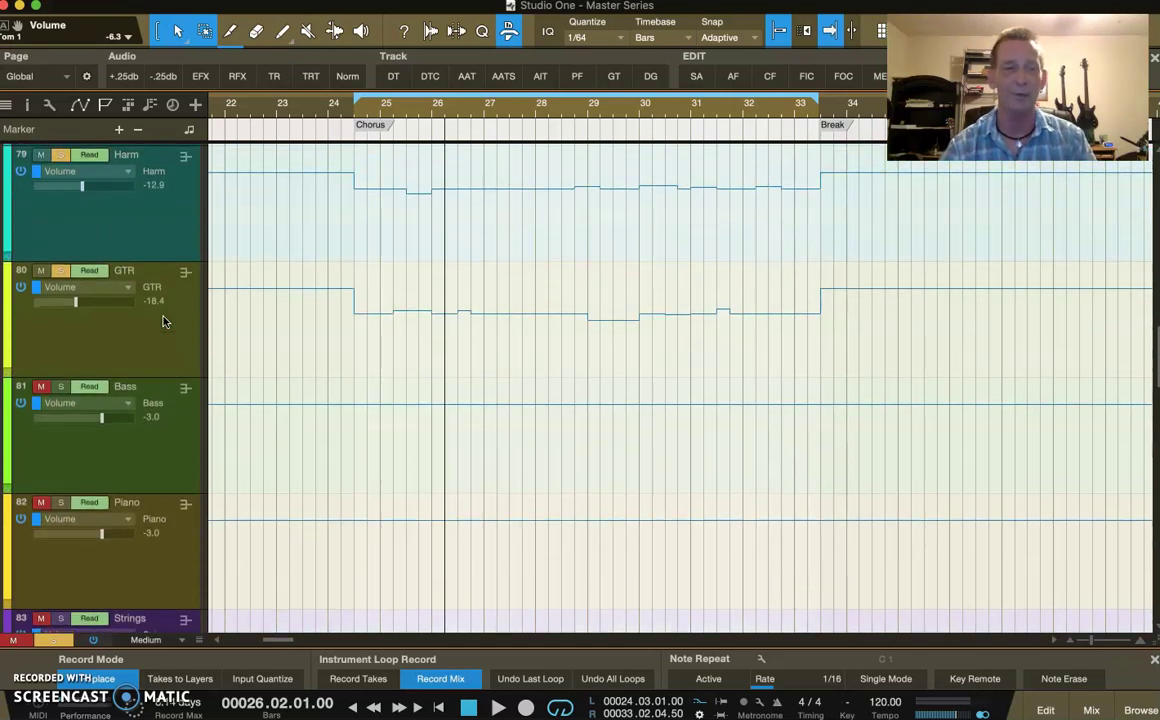
{"action": "scroll", "coordinate": [164, 321], "scroll_direction": "down", "scroll_amount": 1}
{"action": "left_click", "coordinate": [168, 274]}
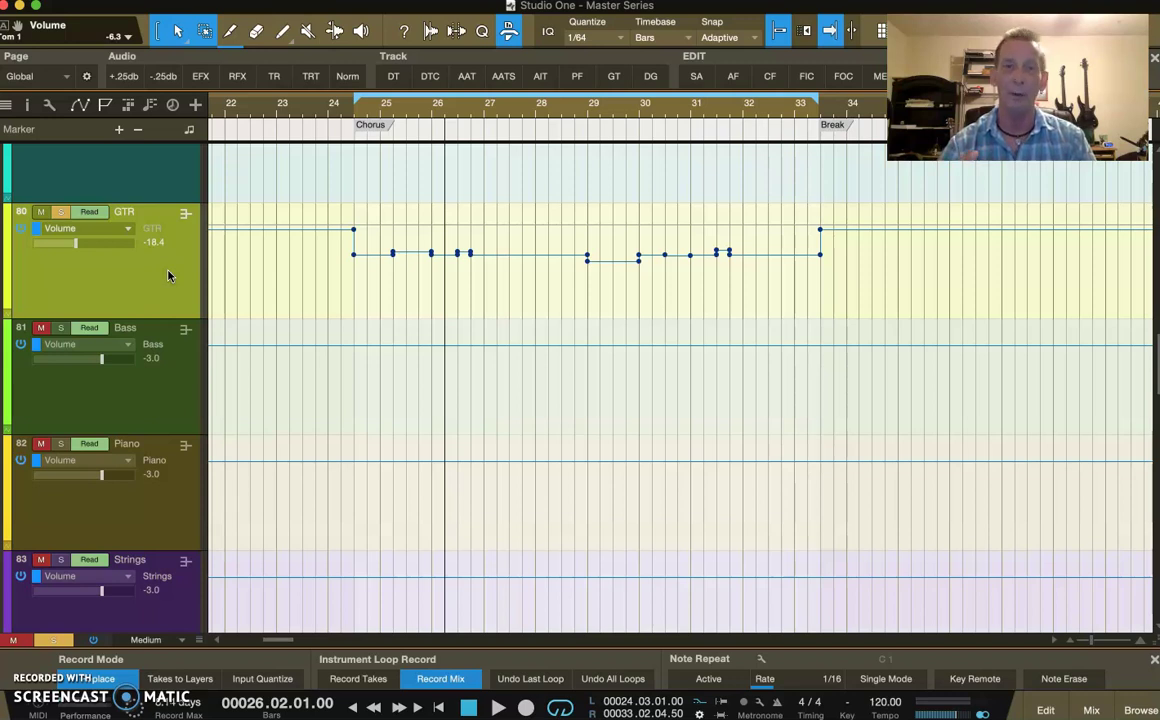
{"action": "left_click", "coordinate": [168, 276]}
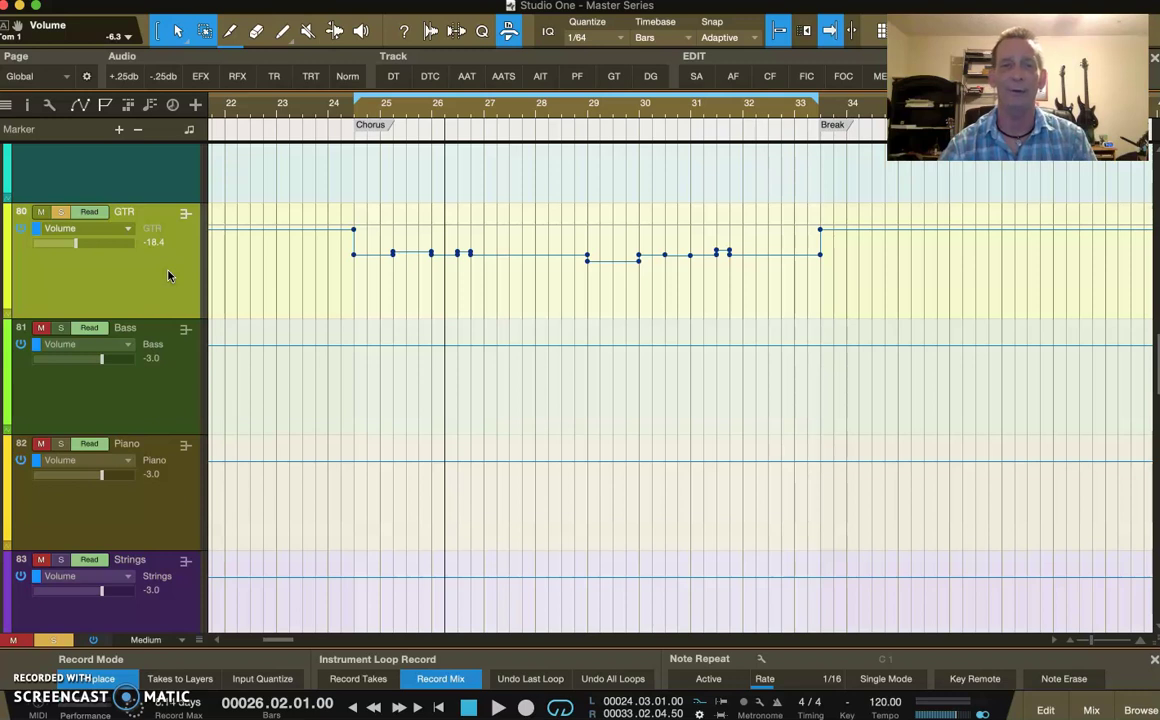
{"action": "scroll", "coordinate": [168, 276], "scroll_direction": "up", "scroll_amount": 3}
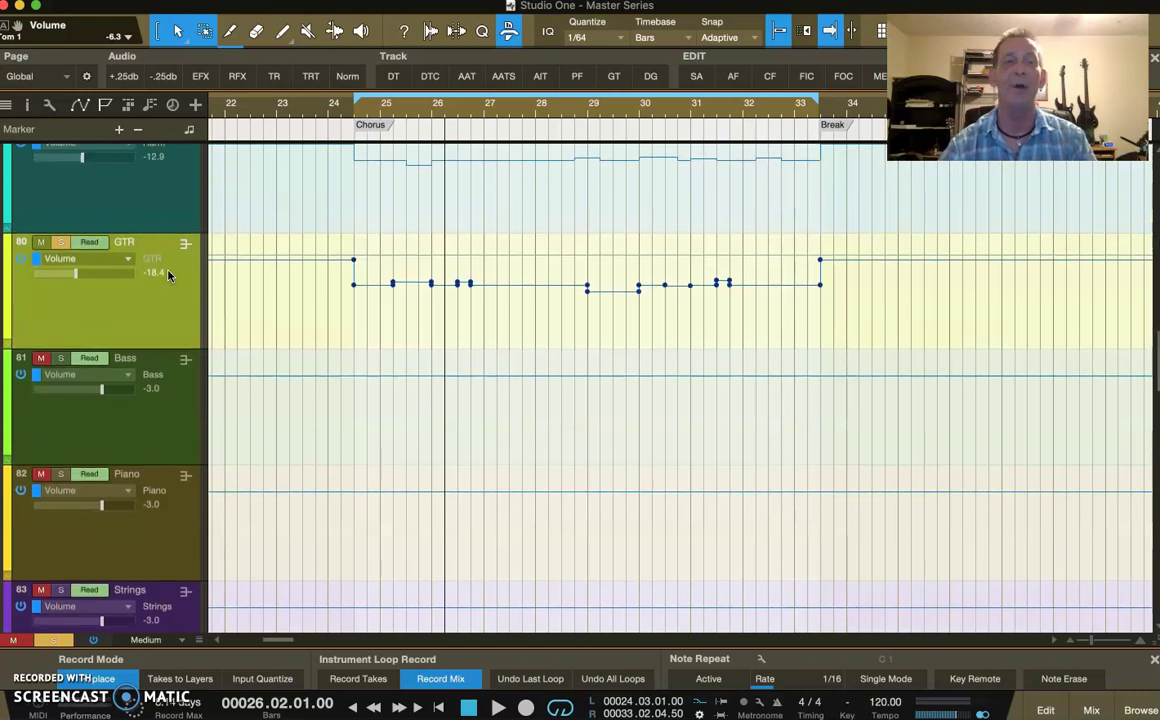
{"action": "left_click", "coordinate": [176, 242]}
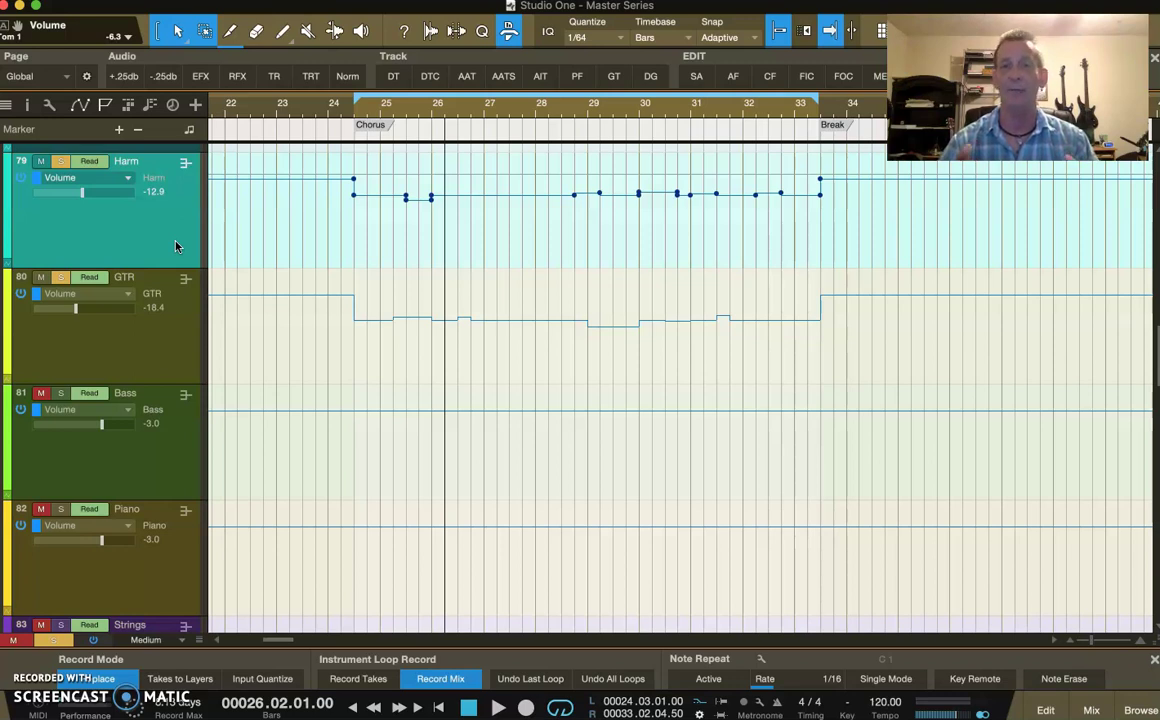
Step: Review the chorus volume automation on the Harm, Vocals and Drums bus tracks
{"action": "left_click", "coordinate": [175, 246]}
{"action": "scroll", "coordinate": [176, 235], "scroll_direction": "up", "scroll_amount": 2}
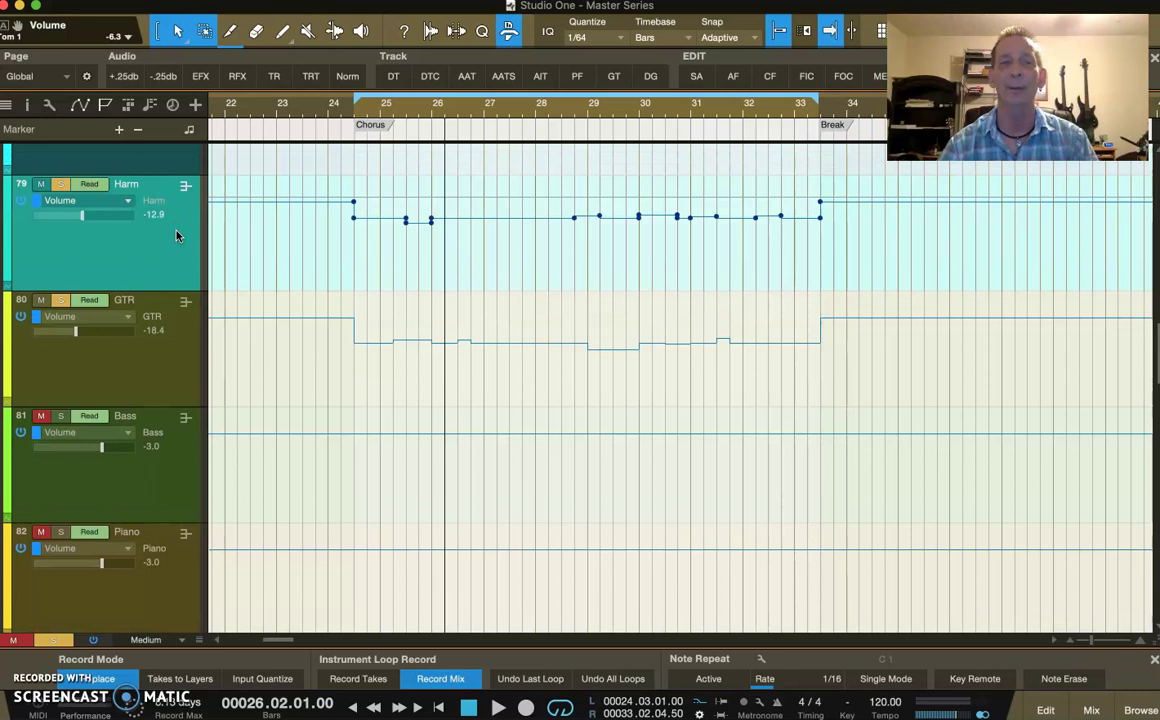
{"action": "left_click", "coordinate": [171, 220]}
{"action": "scroll", "coordinate": [170, 220], "scroll_direction": "up", "scroll_amount": 1}
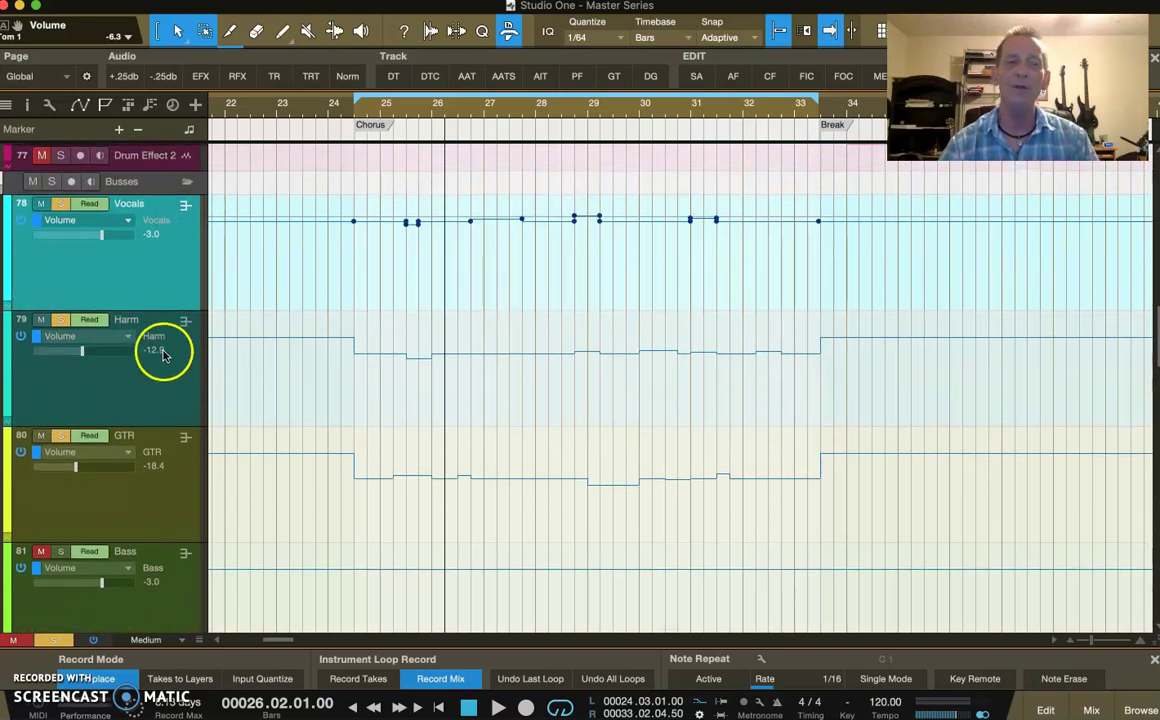
{"action": "left_click", "coordinate": [153, 494]}
{"action": "scroll", "coordinate": [153, 494], "scroll_direction": "down", "scroll_amount": 10}
{"action": "left_click", "coordinate": [163, 444]}
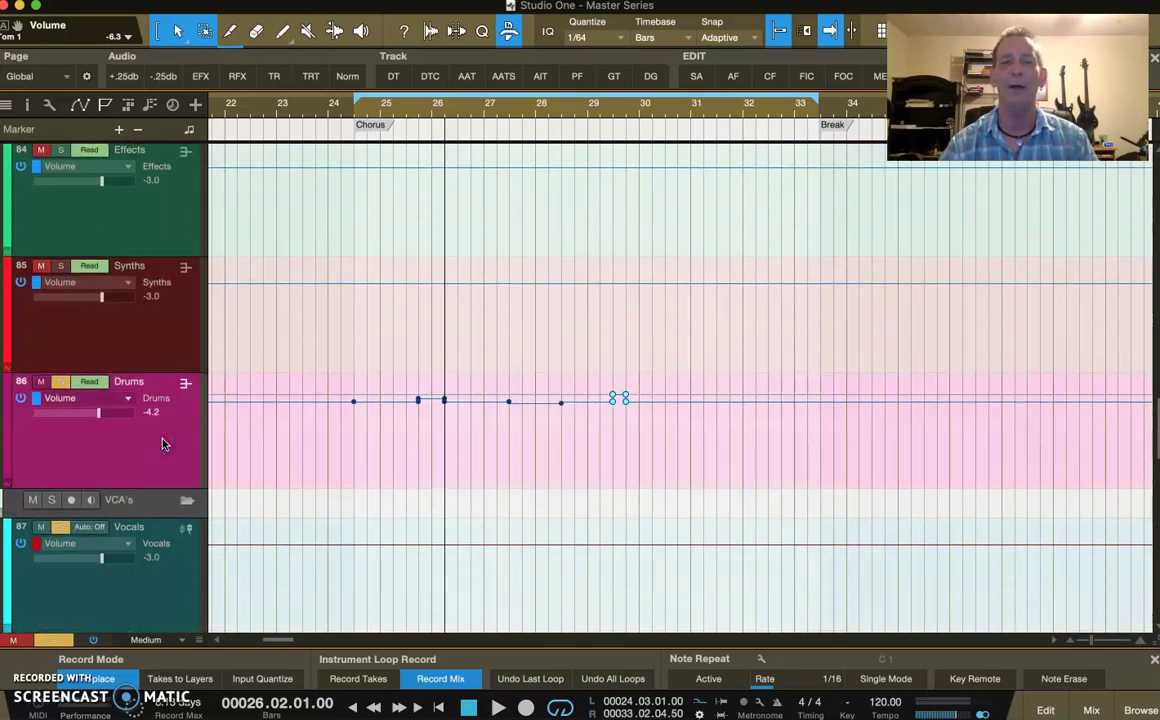
Step: Open the console and mute the GTR and Harm busses briefly before soloing both again
{"action": "left_click", "coordinate": [1091, 708]}
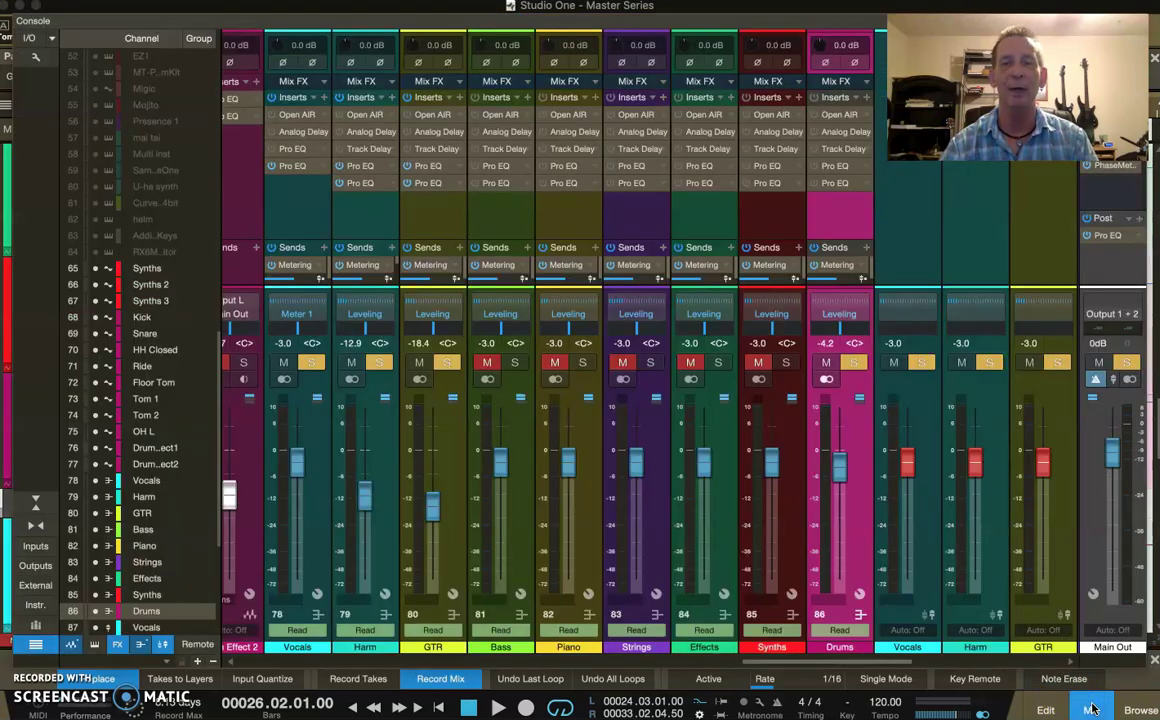
{"action": "left_click", "coordinate": [908, 268]}
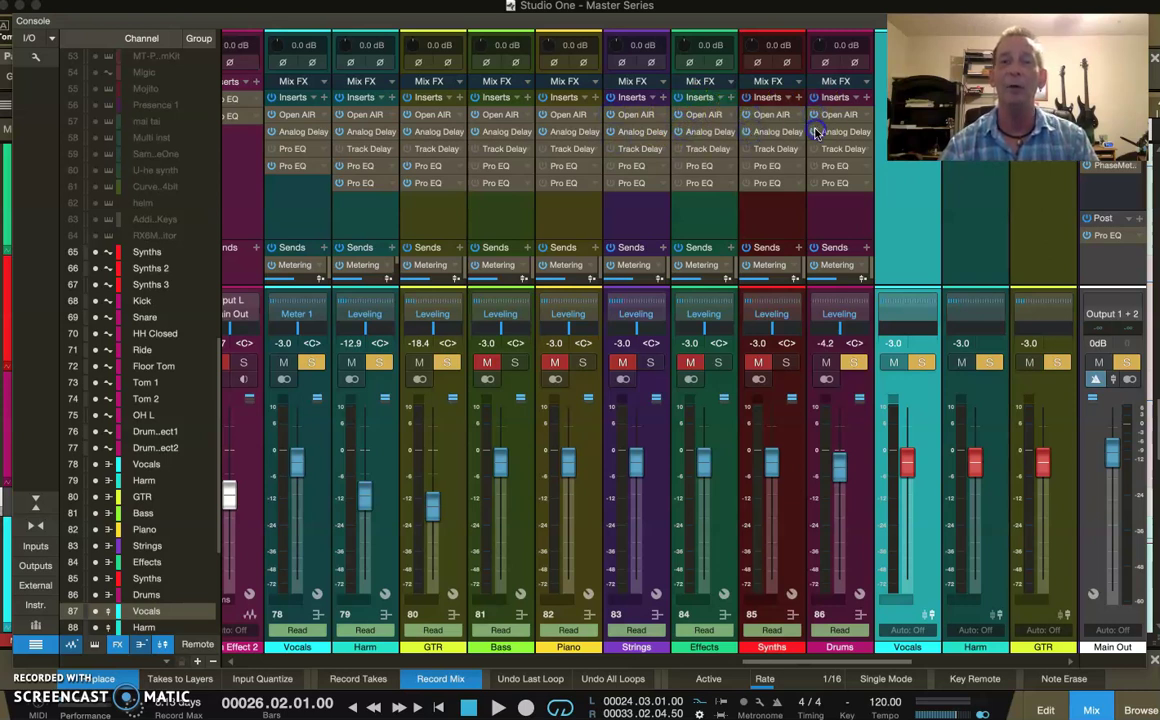
{"action": "left_click", "coordinate": [422, 362]}
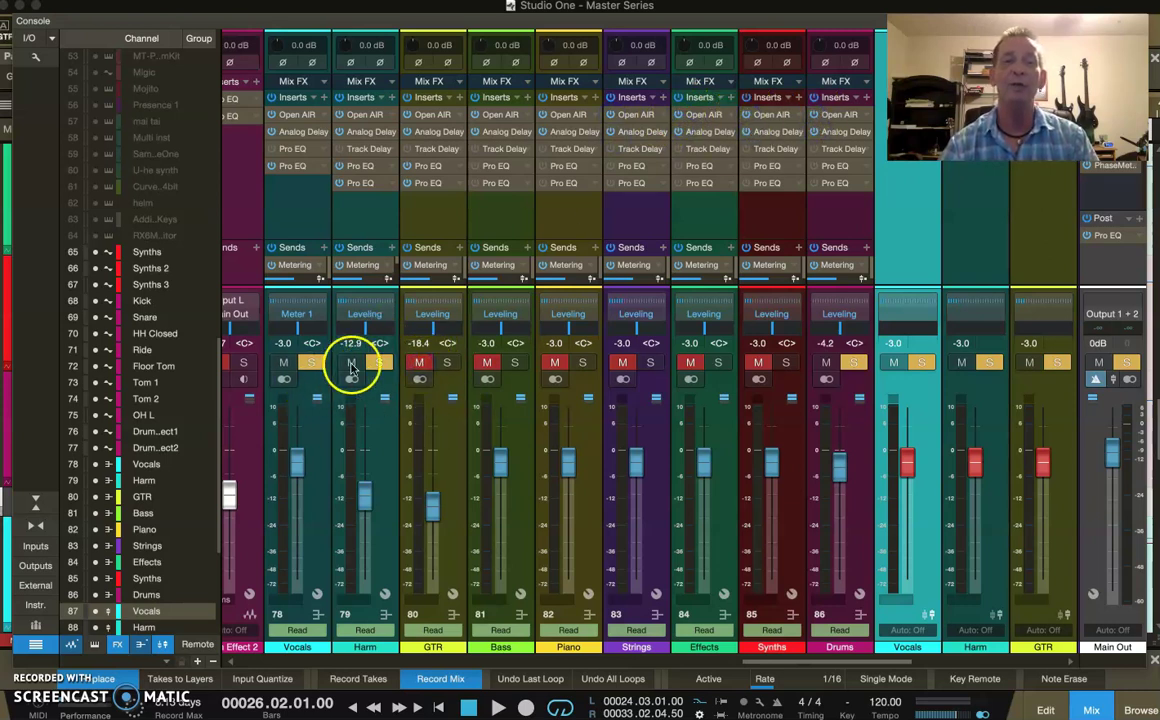
{"action": "left_click", "coordinate": [351, 362]}
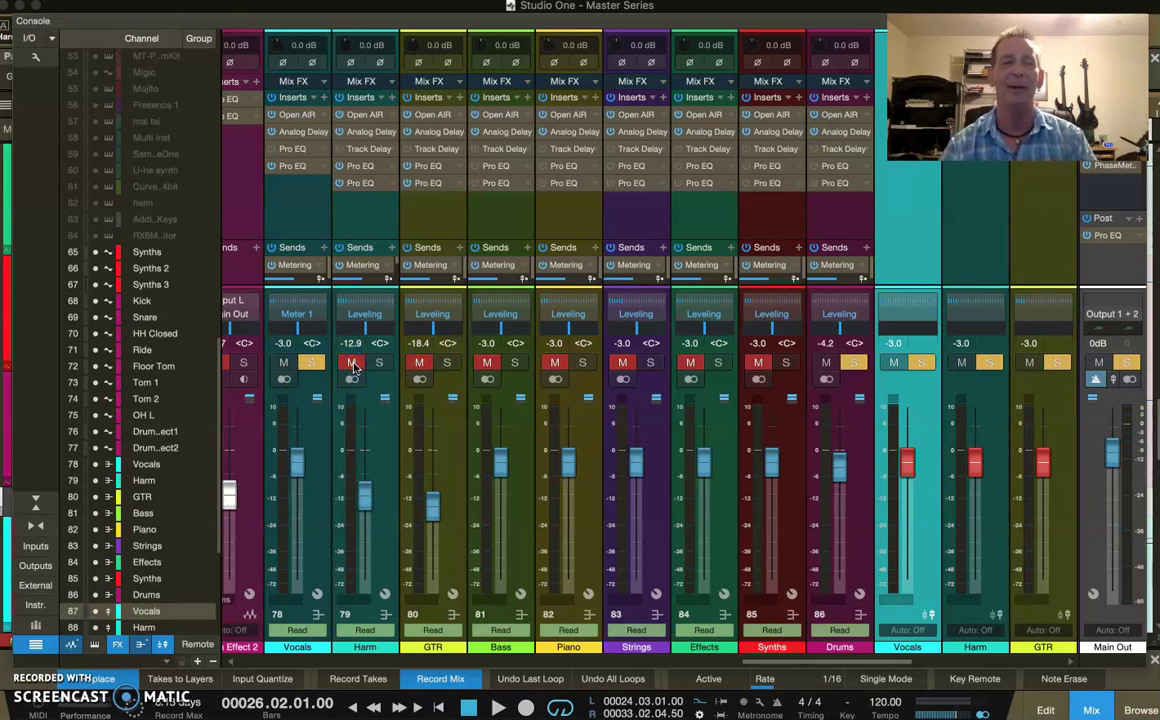
{"action": "left_click", "coordinate": [377, 363]}
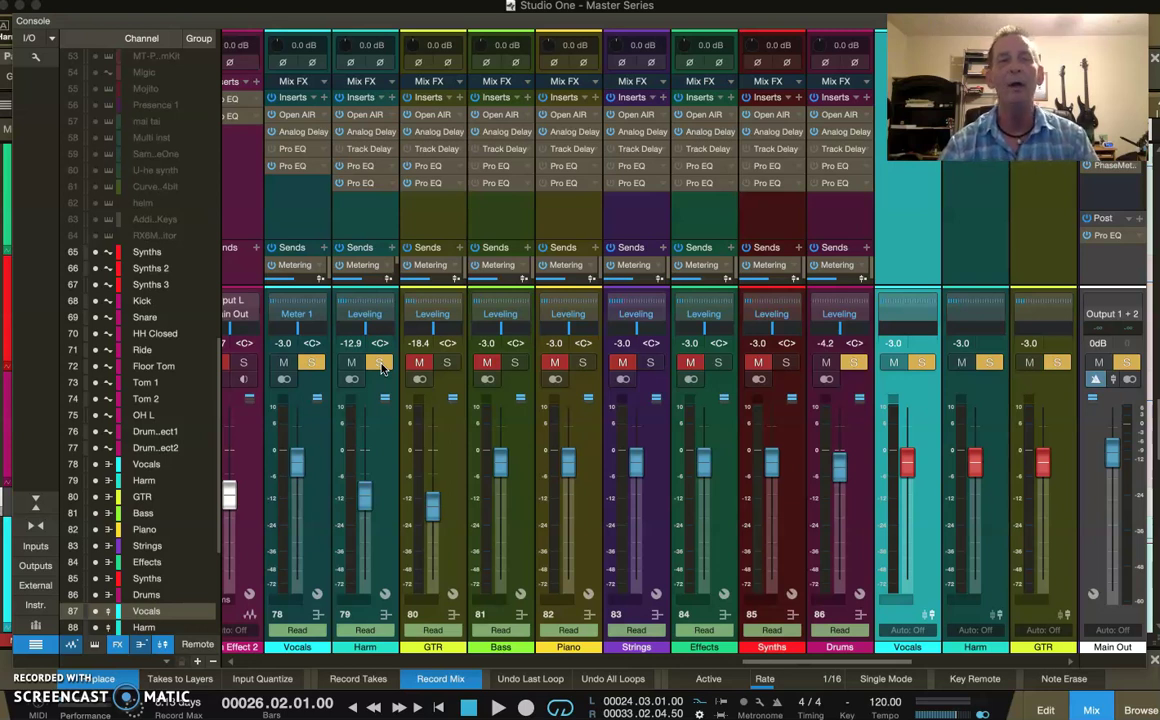
{"action": "left_click", "coordinate": [419, 362]}
{"action": "left_click", "coordinate": [449, 363]}
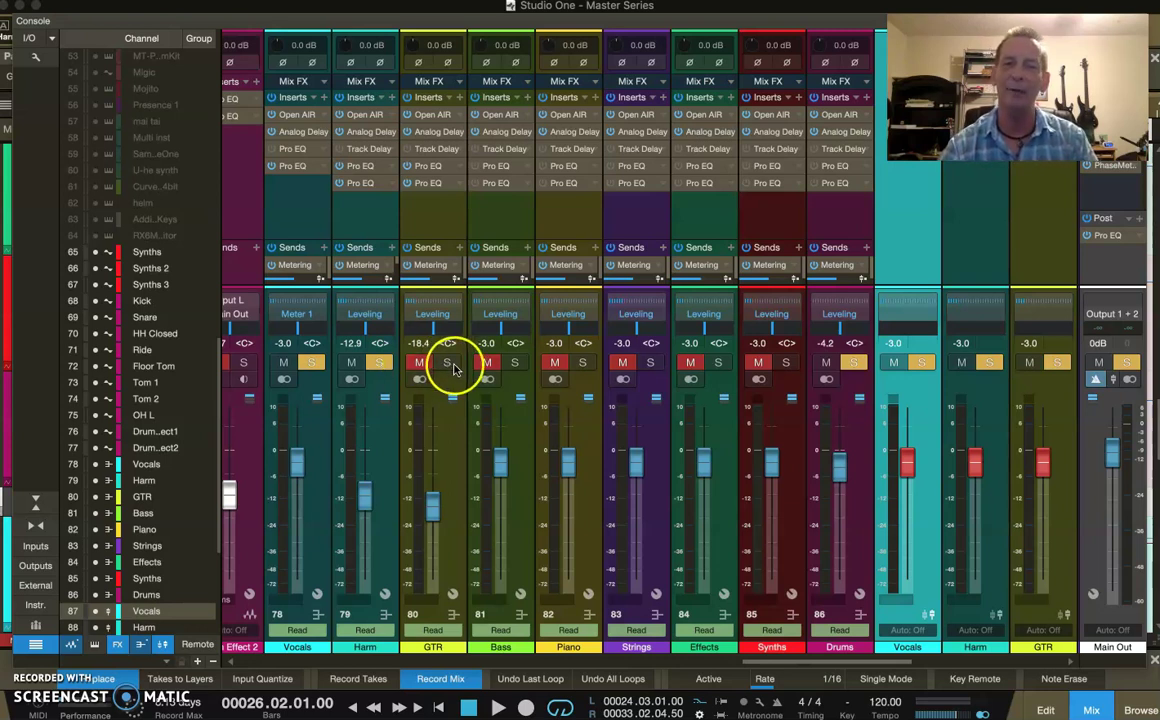
Step: Solo the Bass, Piano and Strings busses in place of their mutes
{"action": "left_click", "coordinate": [487, 362]}
{"action": "left_click", "coordinate": [514, 362]}
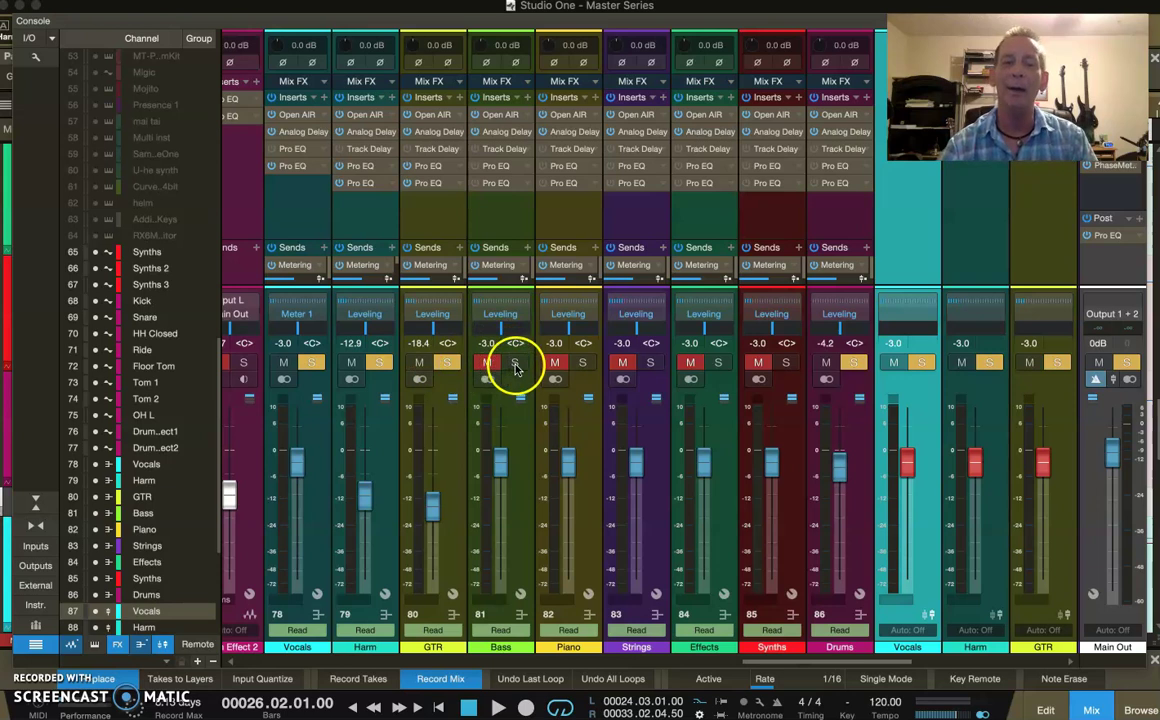
{"action": "left_click", "coordinate": [555, 362]}
{"action": "left_click", "coordinate": [582, 362]}
{"action": "left_click", "coordinate": [622, 362]}
{"action": "left_click", "coordinate": [650, 362]}
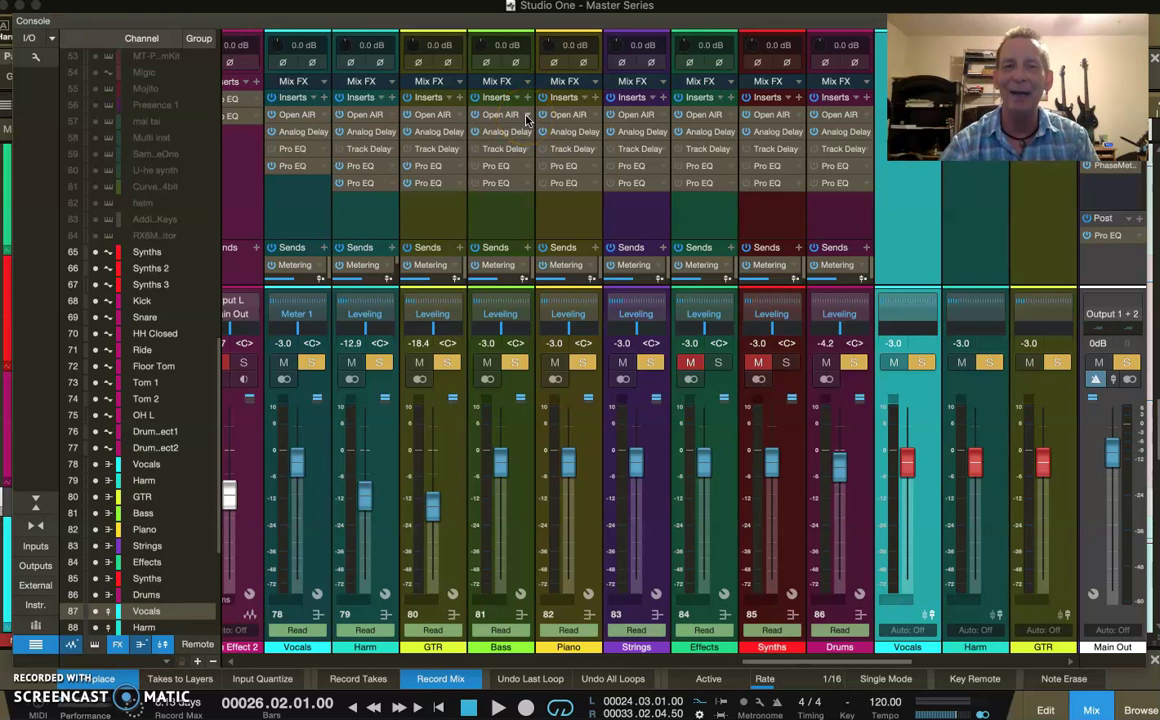
Step: Open the Vocals bus's Open AIR insert and open its Mix value for editing
{"action": "right_click", "coordinate": [321, 132]}
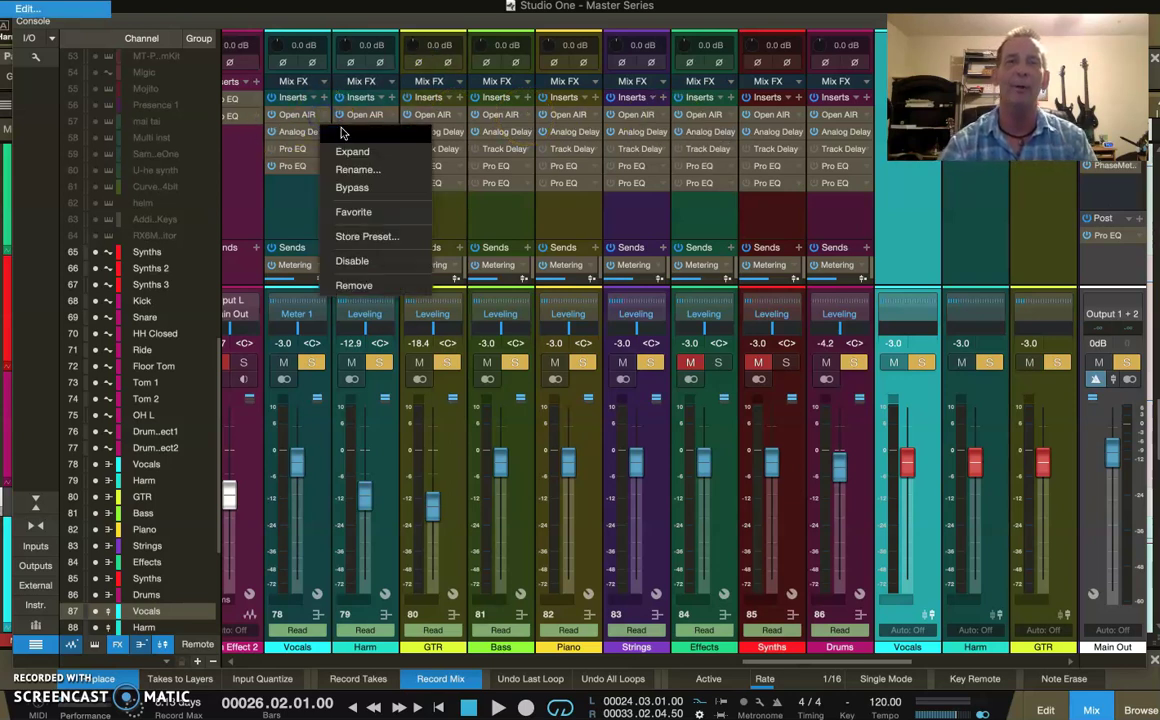
{"action": "left_click", "coordinate": [341, 133]}
{"action": "left_click", "coordinate": [836, 449]}
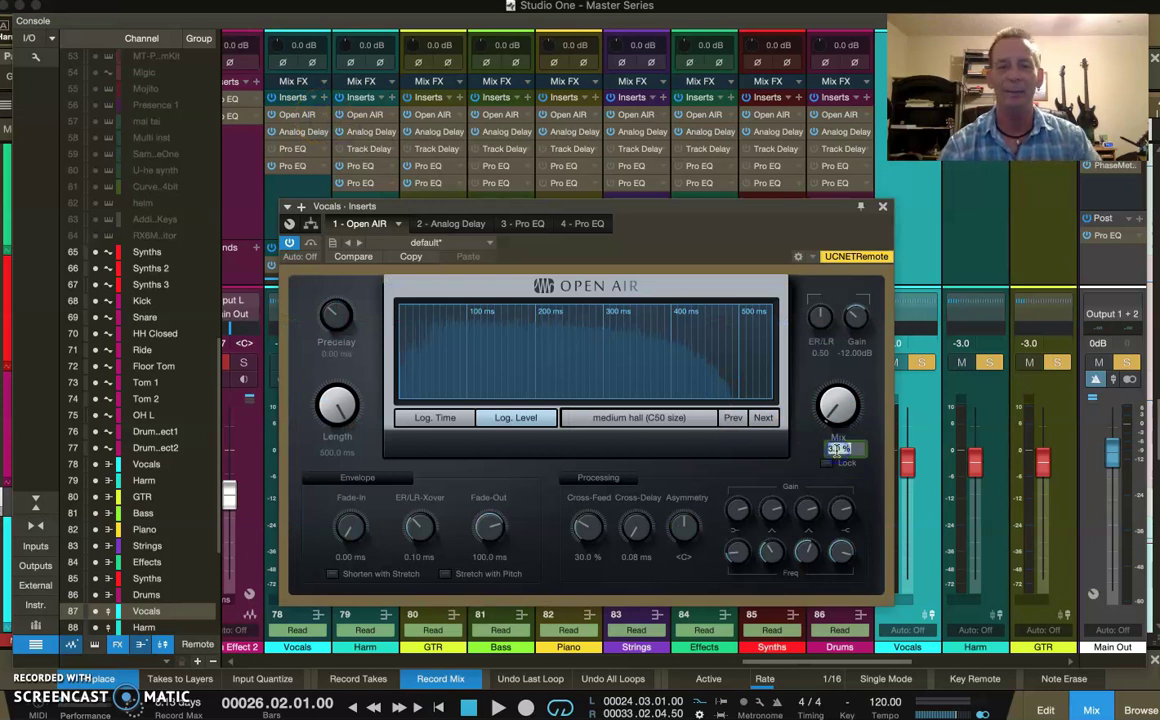
Step: Try a 4.0% mix on the Vocals bus's Analog Delay, restore 3.0% and close the inserts window
{"action": "left_click", "coordinate": [448, 224]}
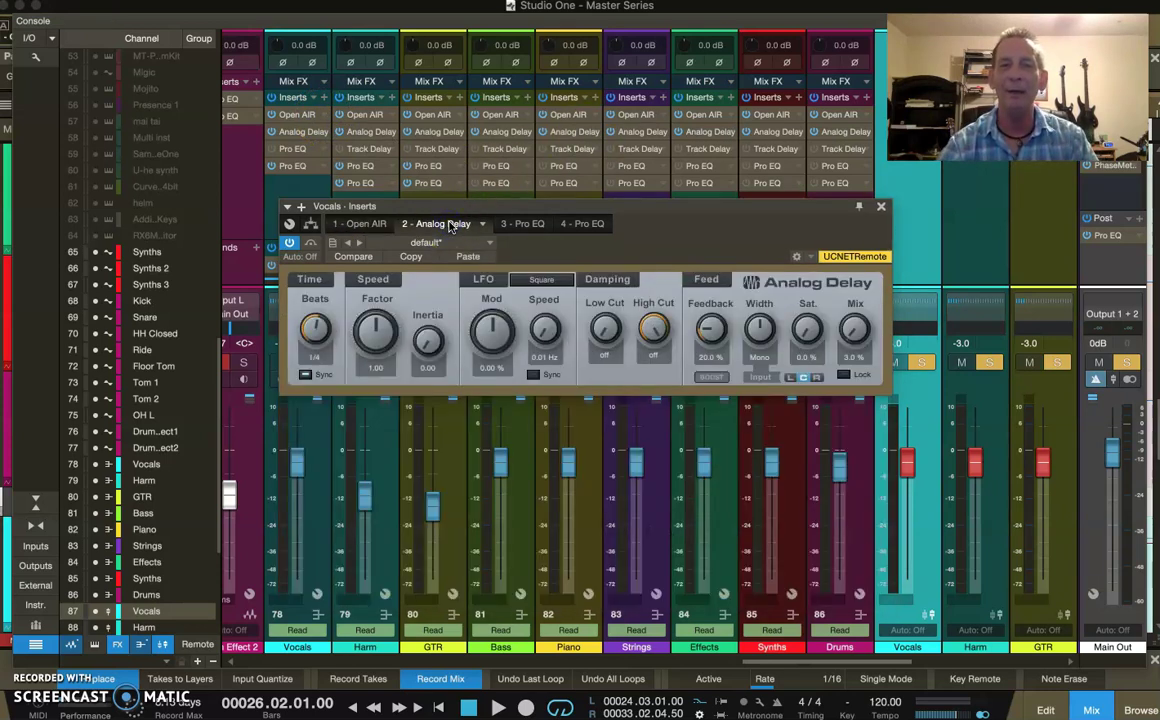
{"action": "left_click", "coordinate": [852, 358]}
{"action": "key", "text": "Escape"}
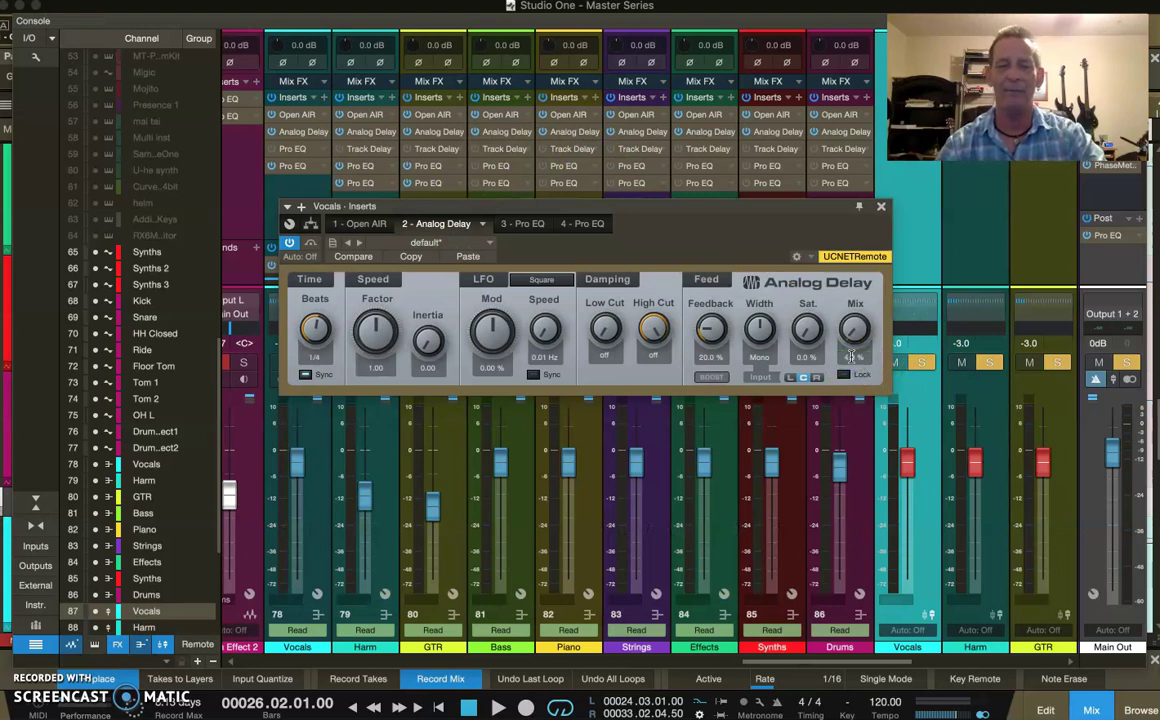
{"action": "left_click", "coordinate": [851, 357]}
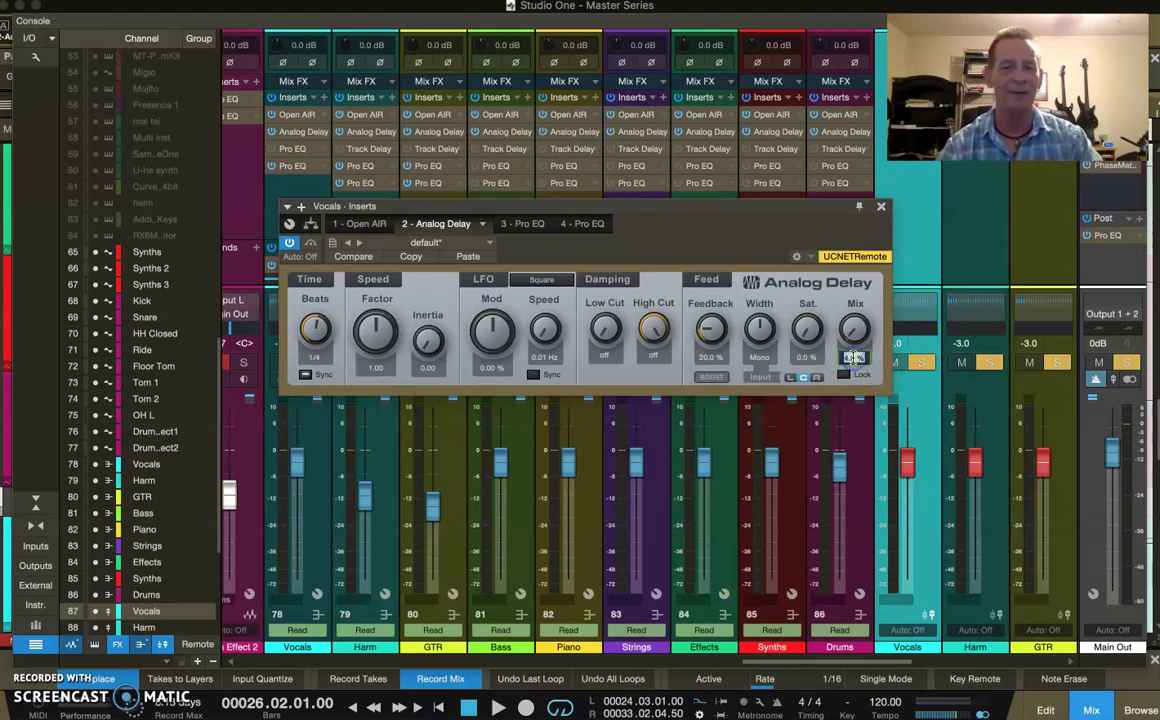
{"action": "key", "text": "Escape"}
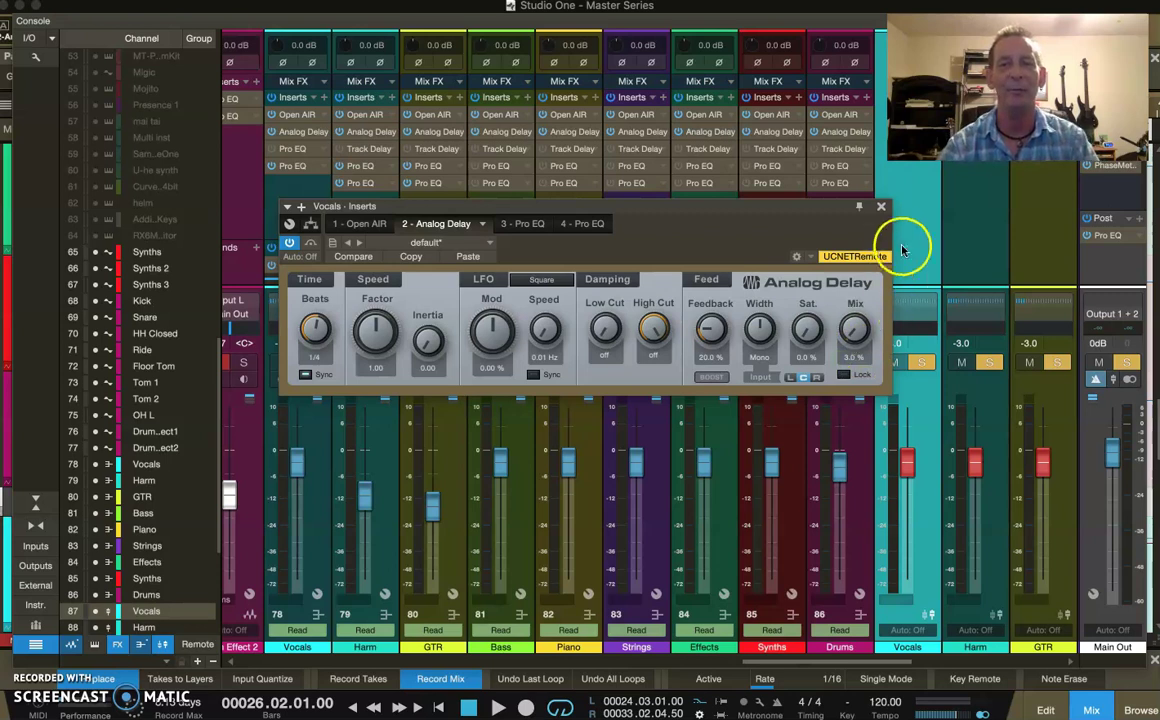
{"action": "left_click", "coordinate": [881, 206]}
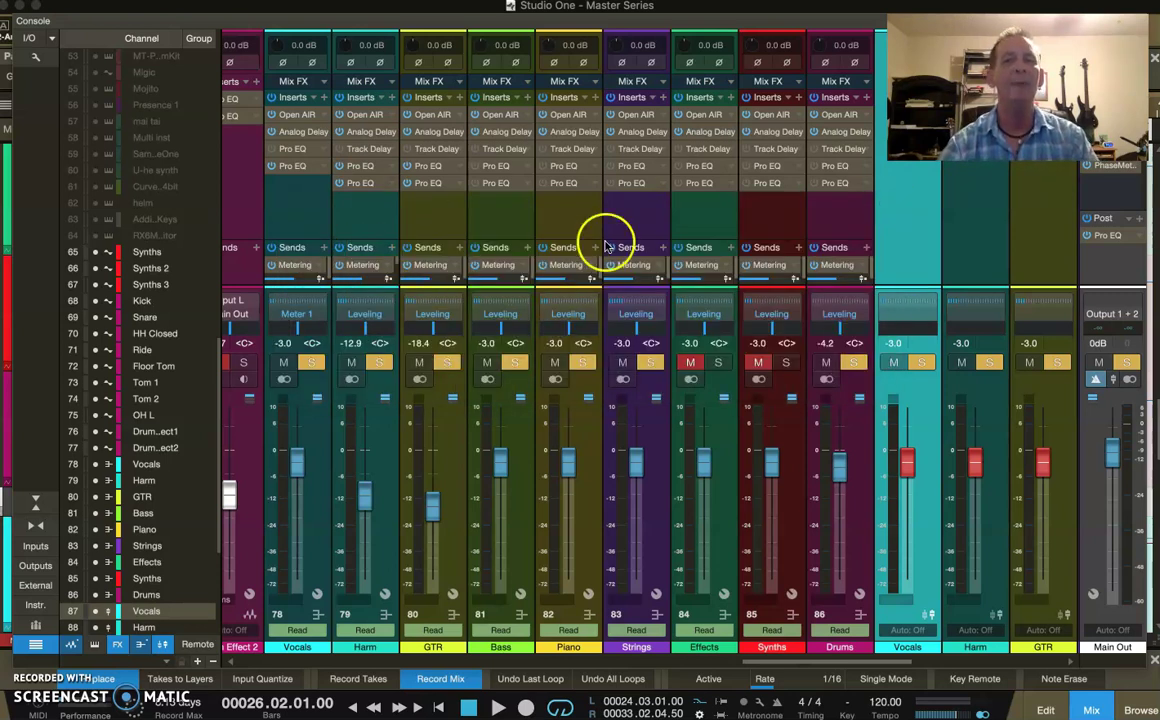
Step: Examine the insert effects across the Vocals, Harm, GTR, Bass, Piano and Strings bus channels
{"action": "left_click", "coordinate": [552, 222]}
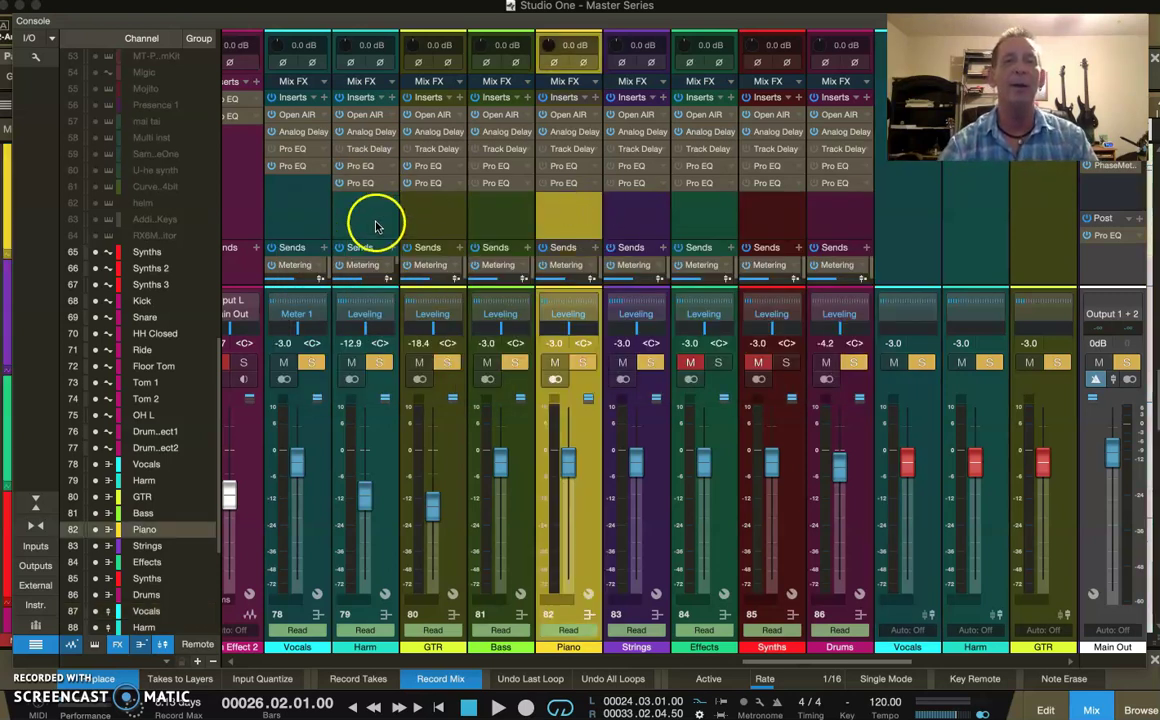
{"action": "left_click", "coordinate": [298, 208]}
{"action": "left_click", "coordinate": [358, 213]}
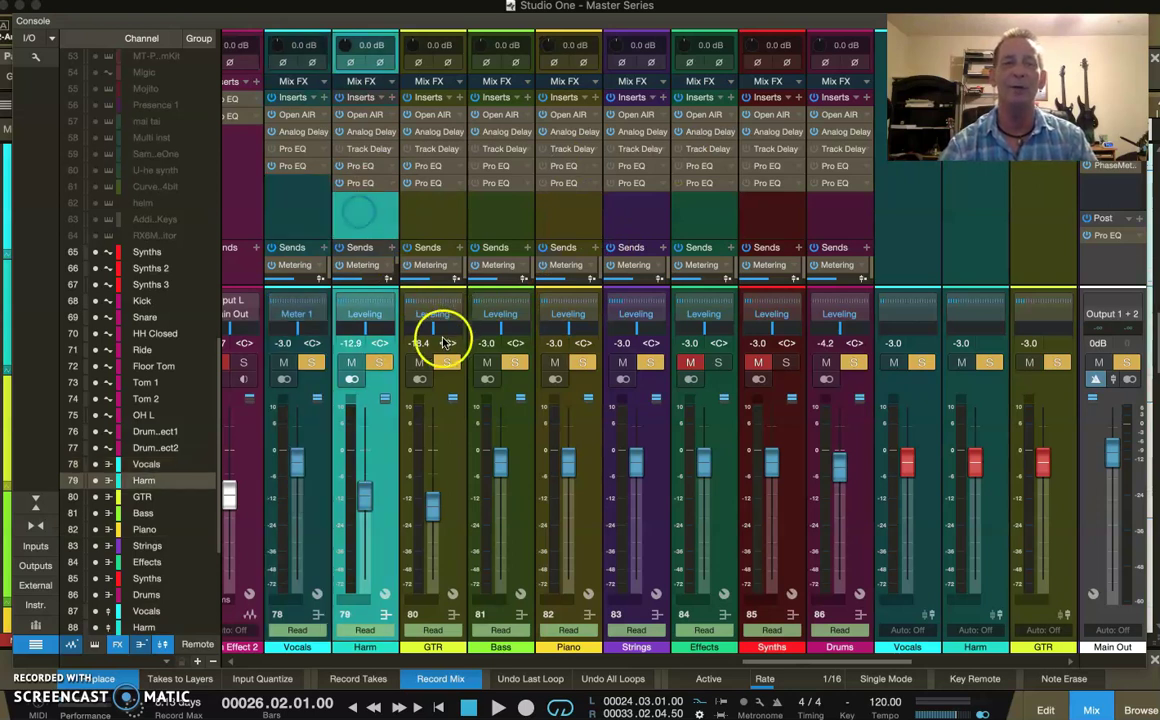
{"action": "left_click", "coordinate": [430, 210]}
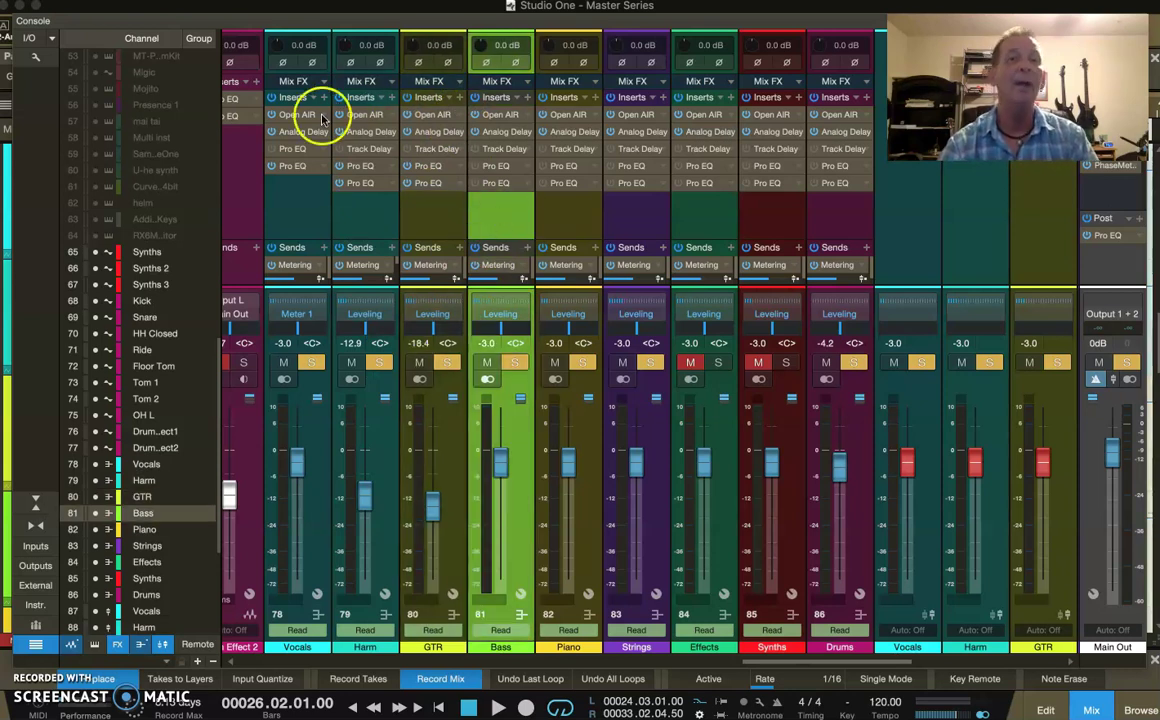
{"action": "left_click", "coordinate": [300, 213]}
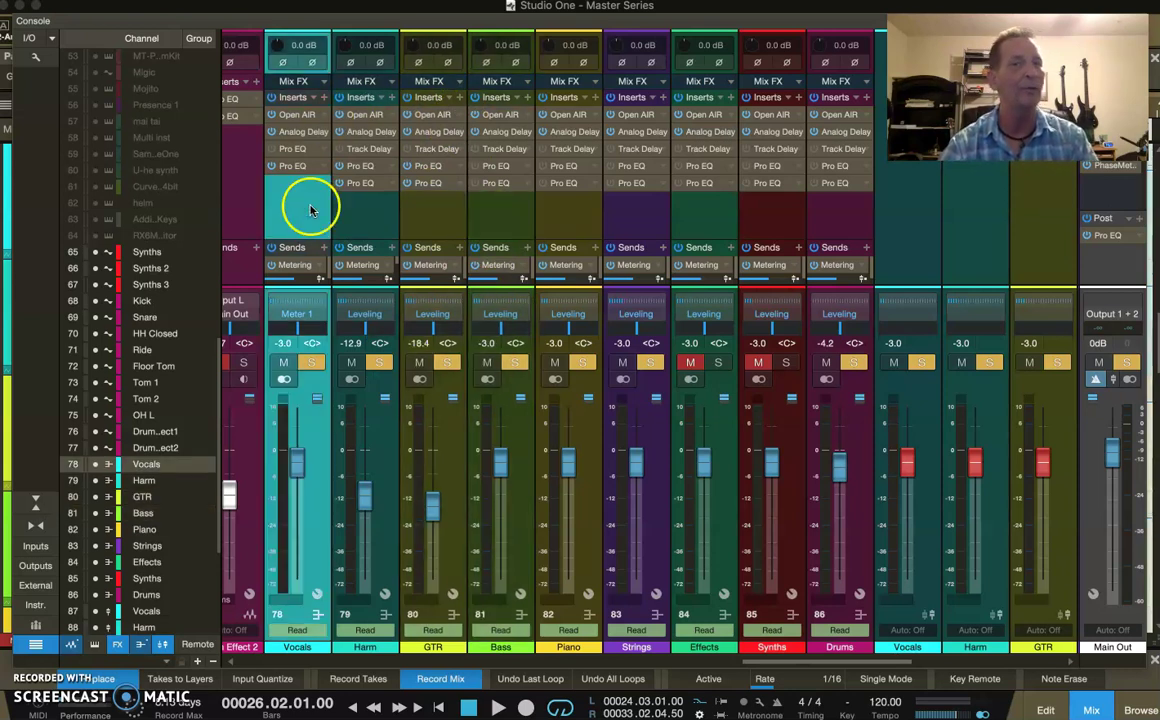
{"action": "left_click", "coordinate": [369, 220]}
{"action": "left_click", "coordinate": [432, 219]}
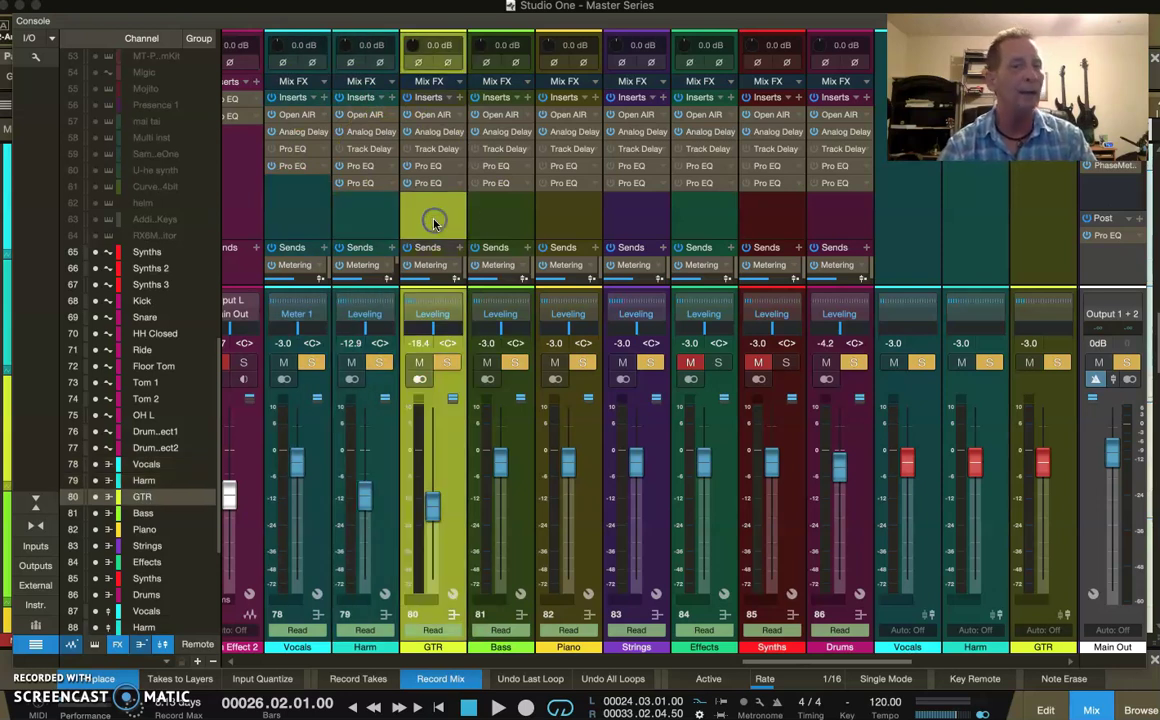
{"action": "left_click", "coordinate": [493, 217]}
{"action": "left_click", "coordinate": [580, 205]}
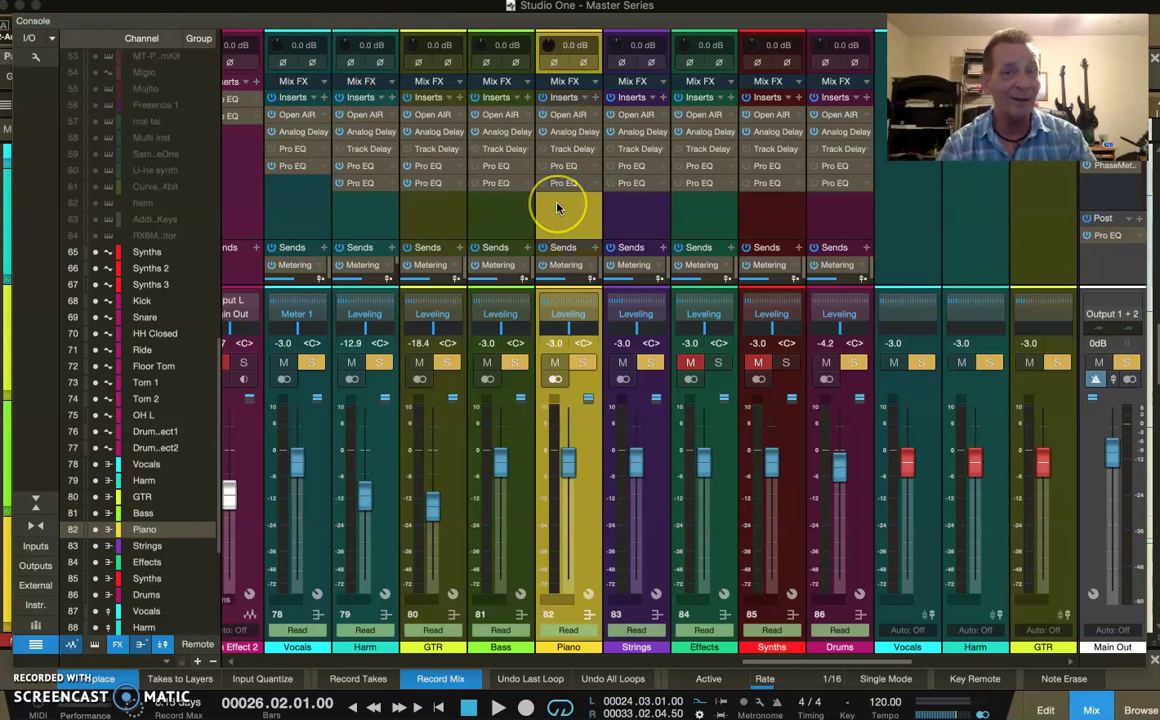
{"action": "left_click", "coordinate": [272, 200]}
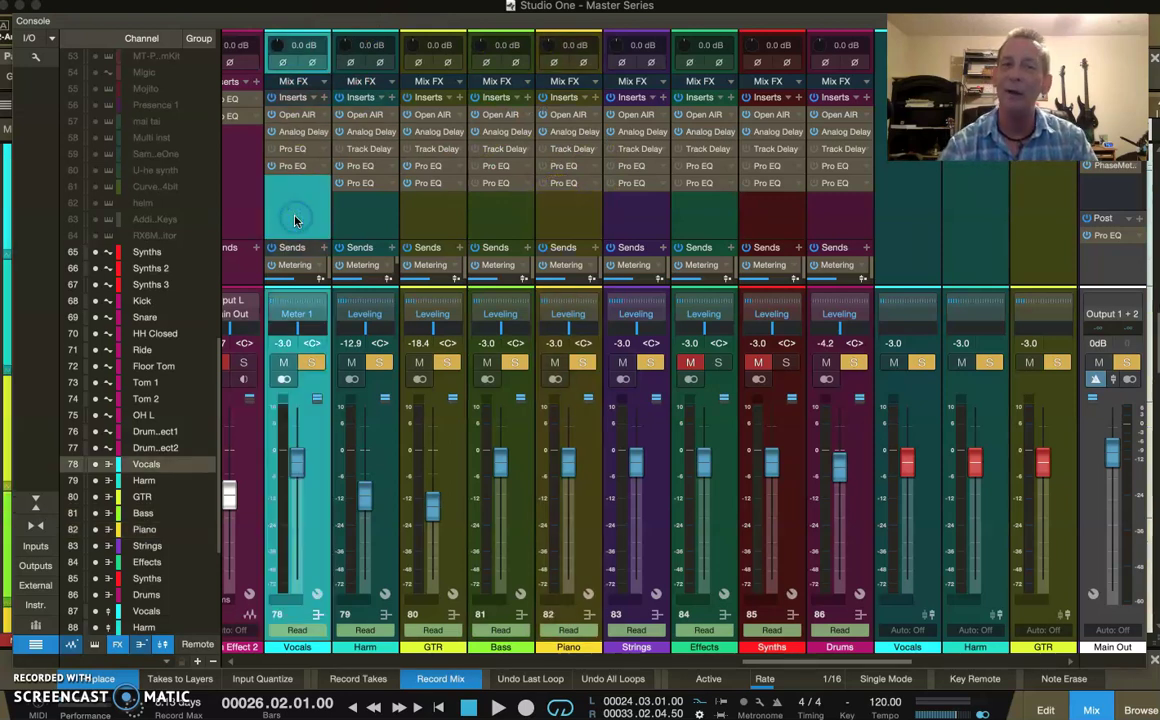
{"action": "left_click", "coordinate": [340, 190]}
{"action": "left_click", "coordinate": [440, 210]}
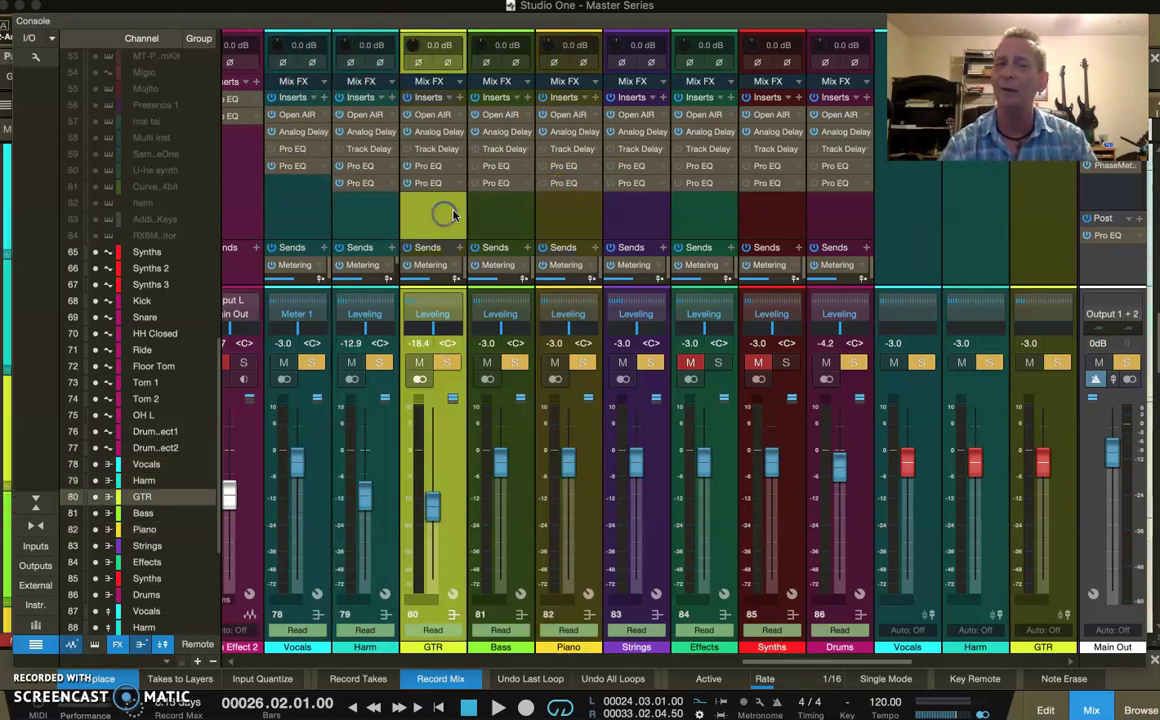
{"action": "left_click", "coordinate": [500, 215]}
{"action": "left_click", "coordinate": [568, 214]}
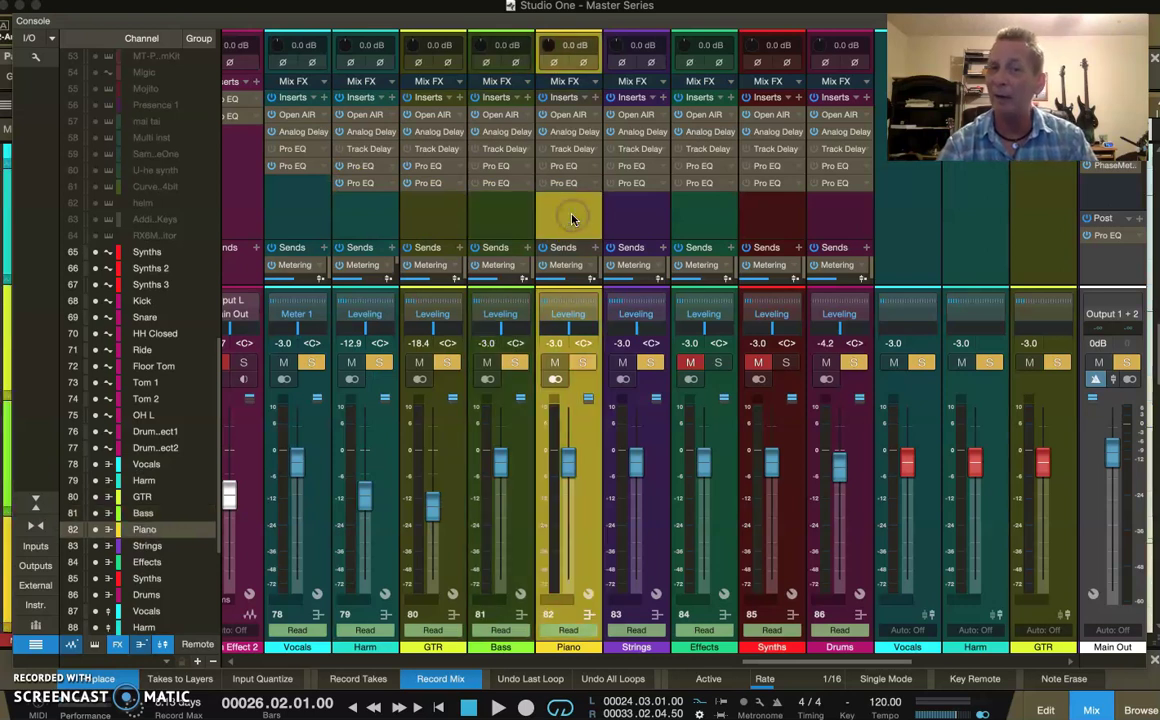
{"action": "right_click", "coordinate": [598, 113]}
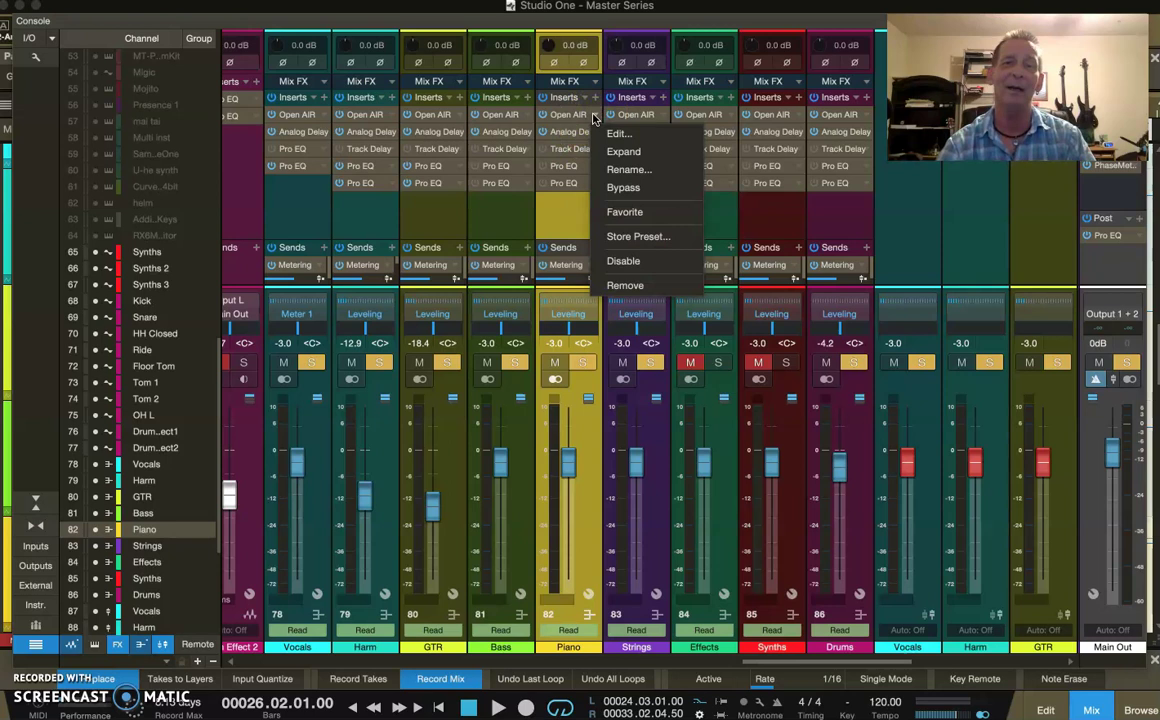
{"action": "left_click", "coordinate": [576, 230]}
{"action": "left_click", "coordinate": [634, 222]}
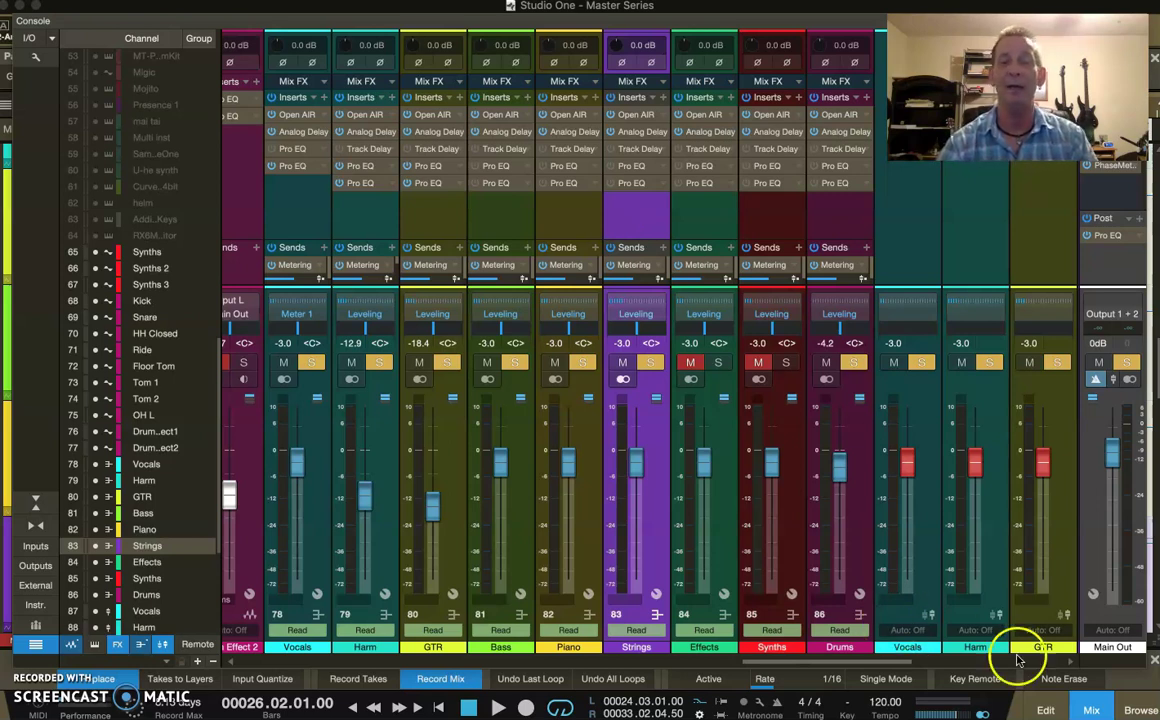
Step: Close the console and paint a freehand rise to about 0 dB in the Bass volume automation between about 25.03 and 26.03
{"action": "left_click", "coordinate": [1089, 710]}
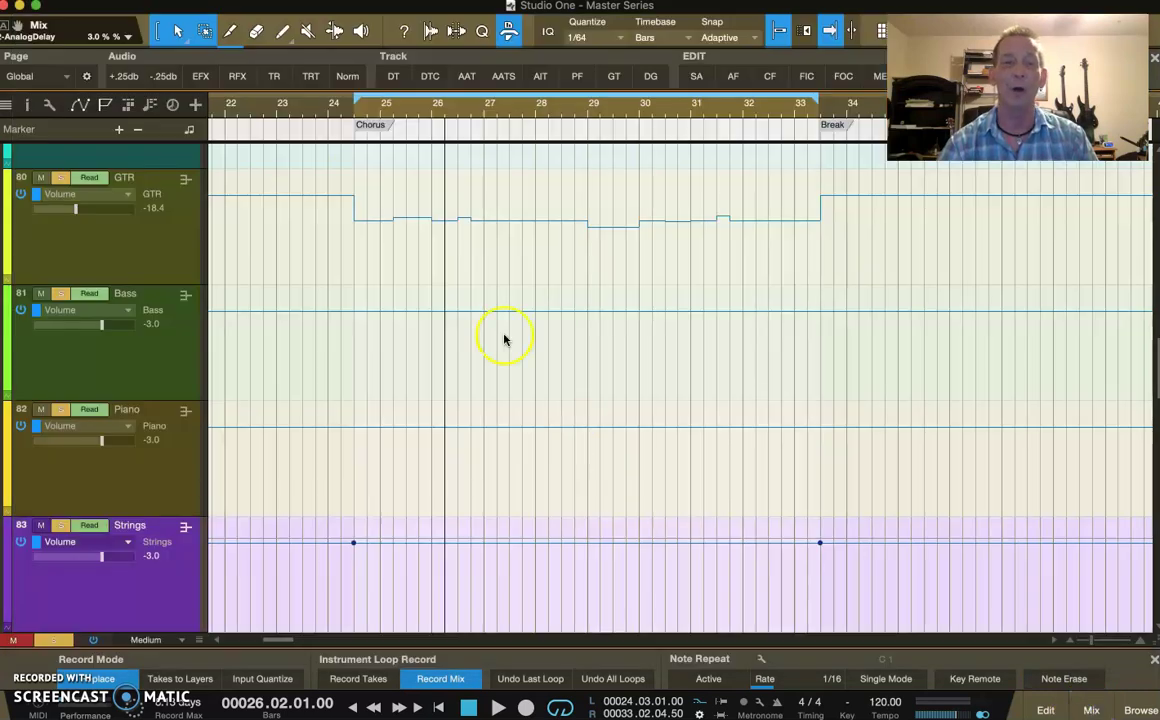
{"action": "left_click", "coordinate": [155, 240]}
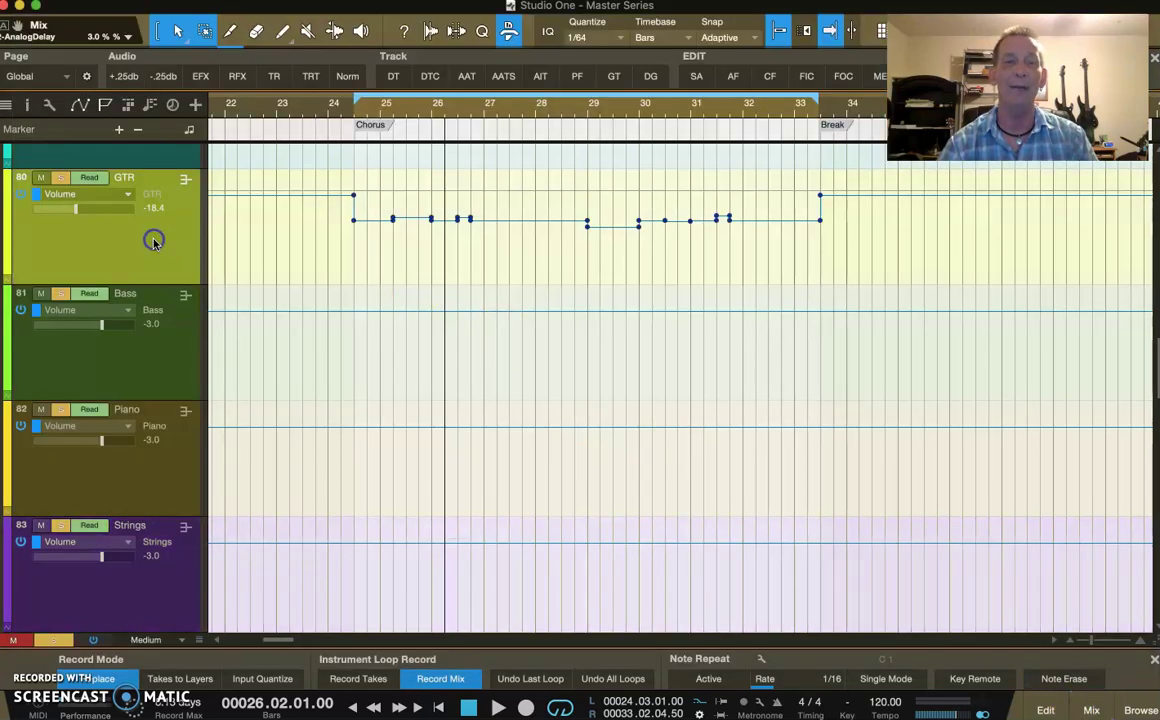
{"action": "left_click", "coordinate": [283, 31]}
{"action": "left_click", "coordinate": [283, 31]}
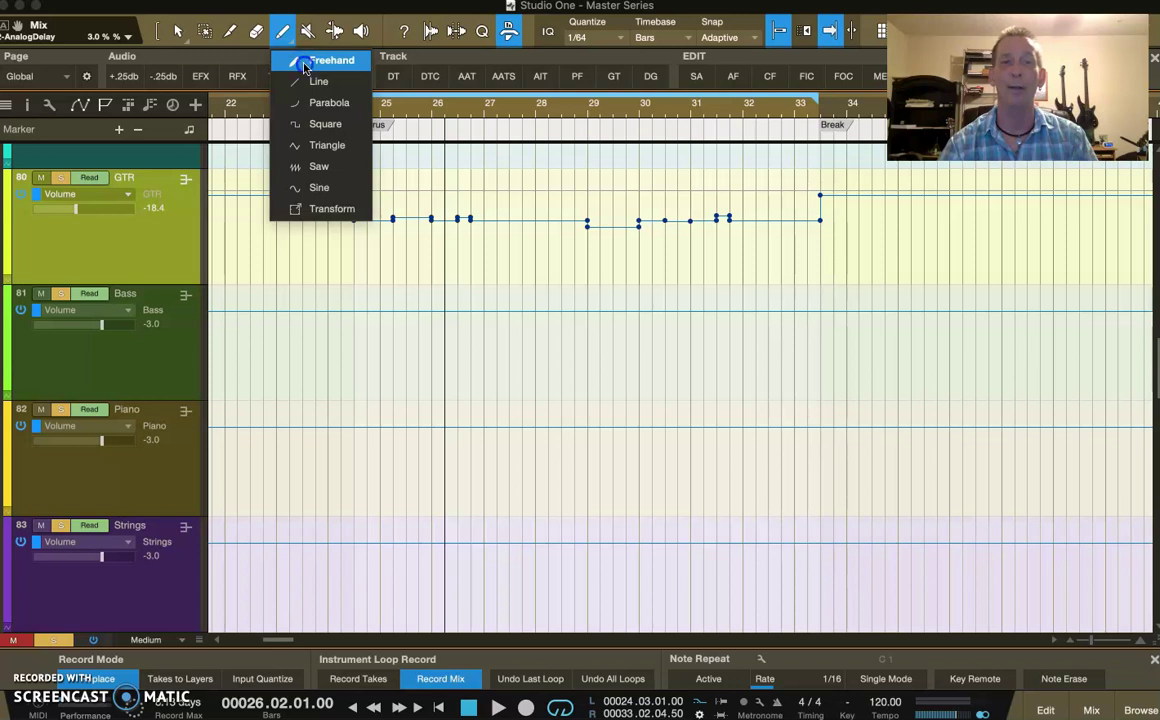
{"action": "left_click", "coordinate": [305, 62]}
{"action": "mouse_move", "coordinate": [413, 307]}
{"action": "left_mouse_down"}
{"action": "mouse_move", "coordinate": [438, 293]}
{"action": "mouse_move", "coordinate": [458, 309]}
{"action": "left_mouse_up"}
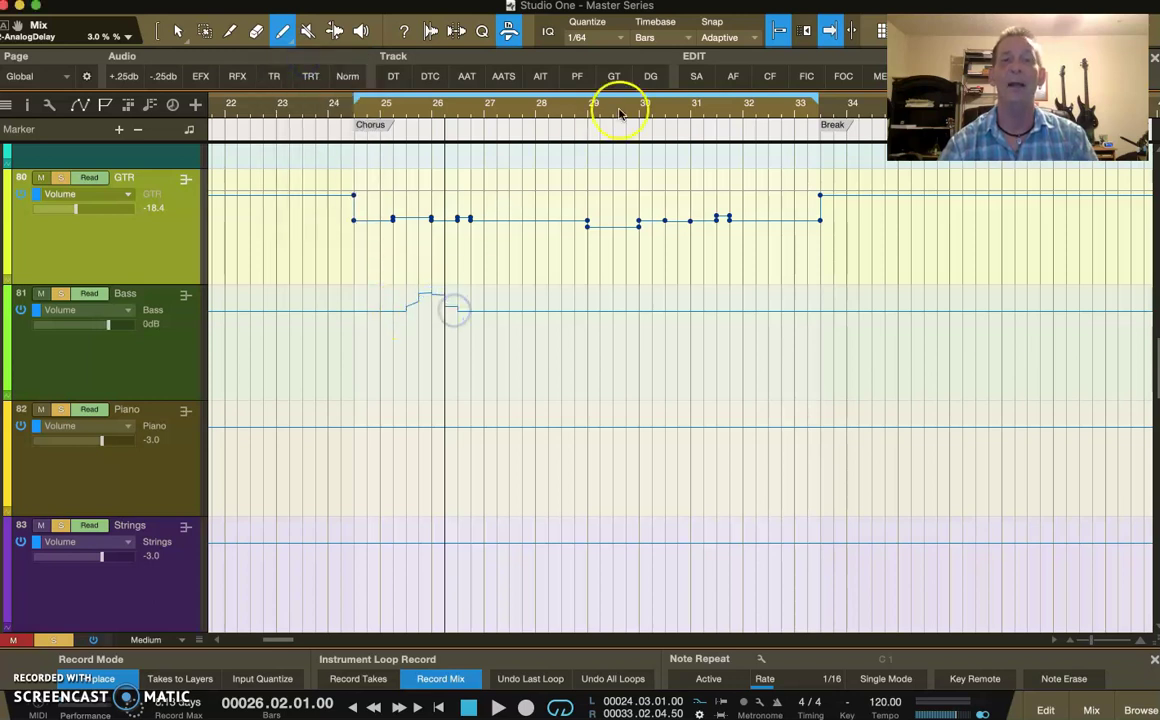
{"action": "left_click", "coordinate": [621, 38]}
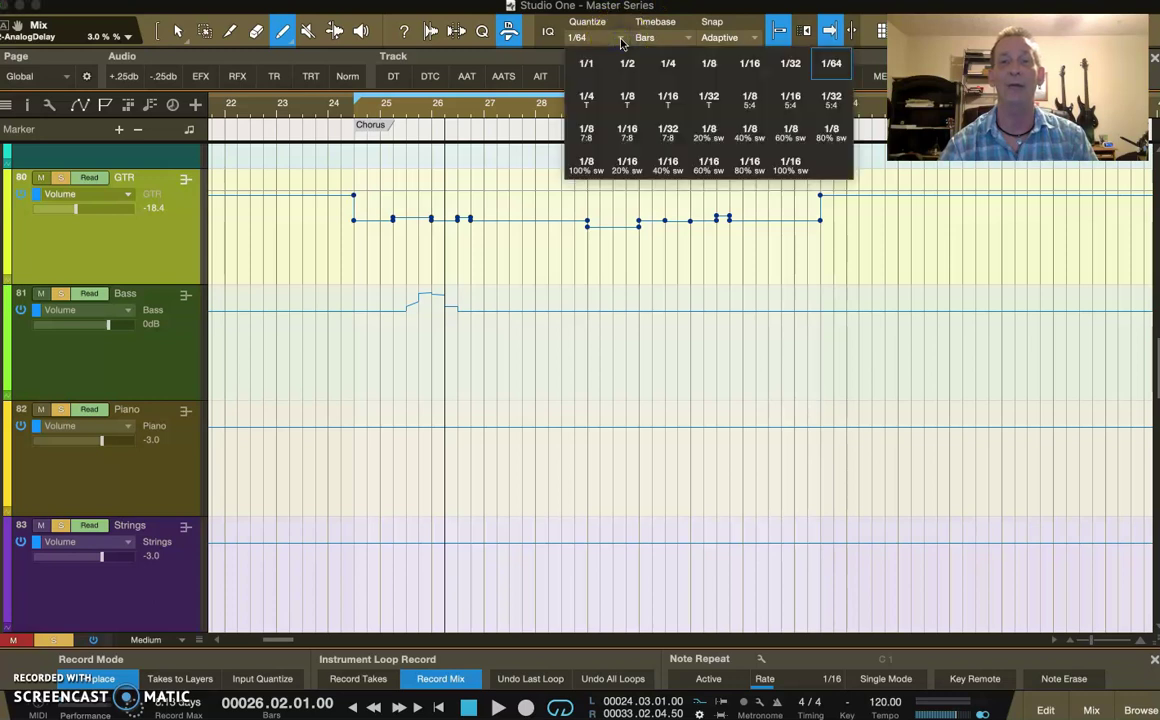
{"action": "left_click", "coordinate": [621, 38]}
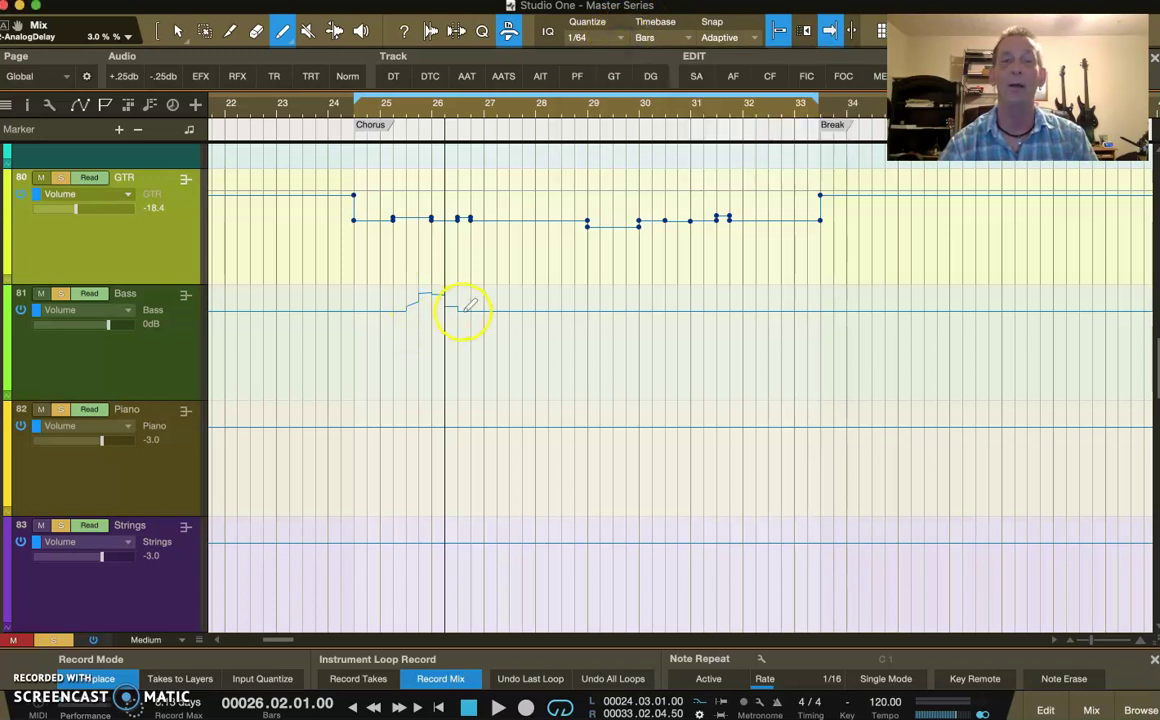